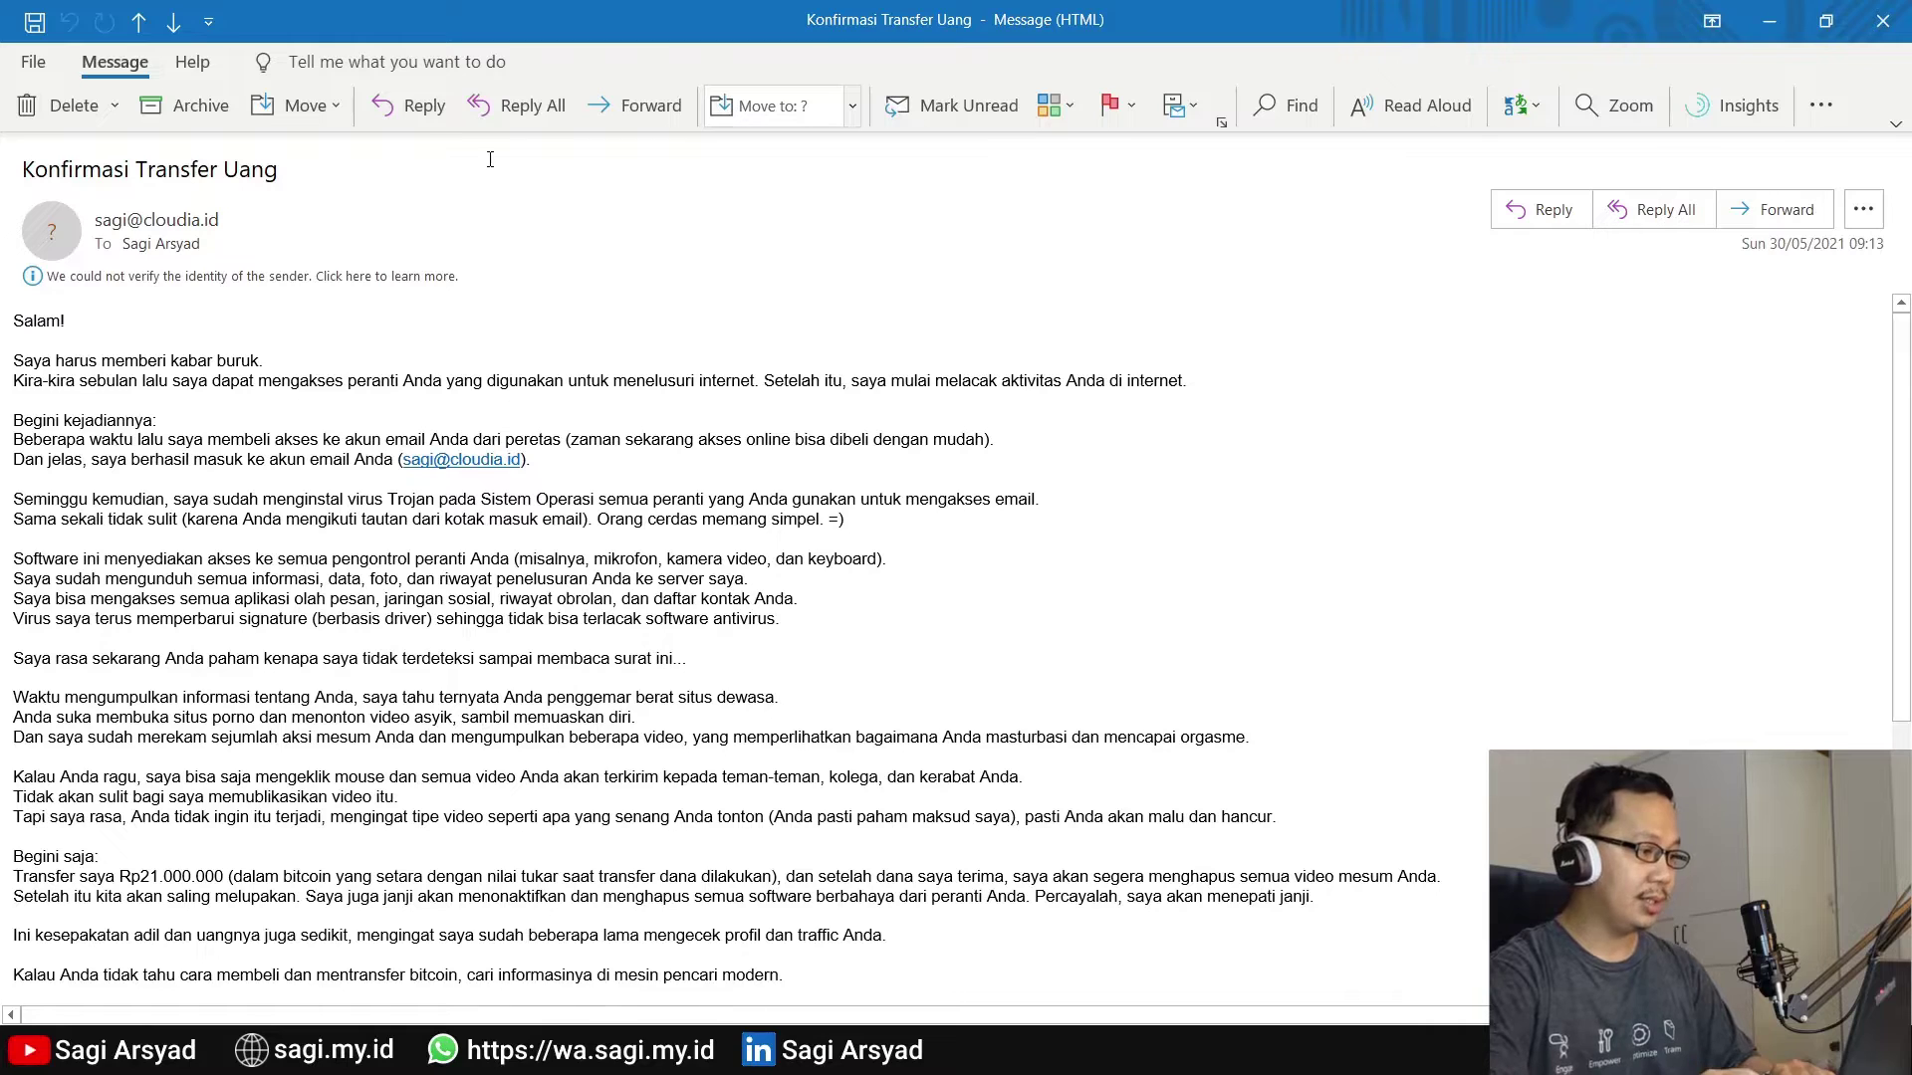
mouse_move(161, 223)
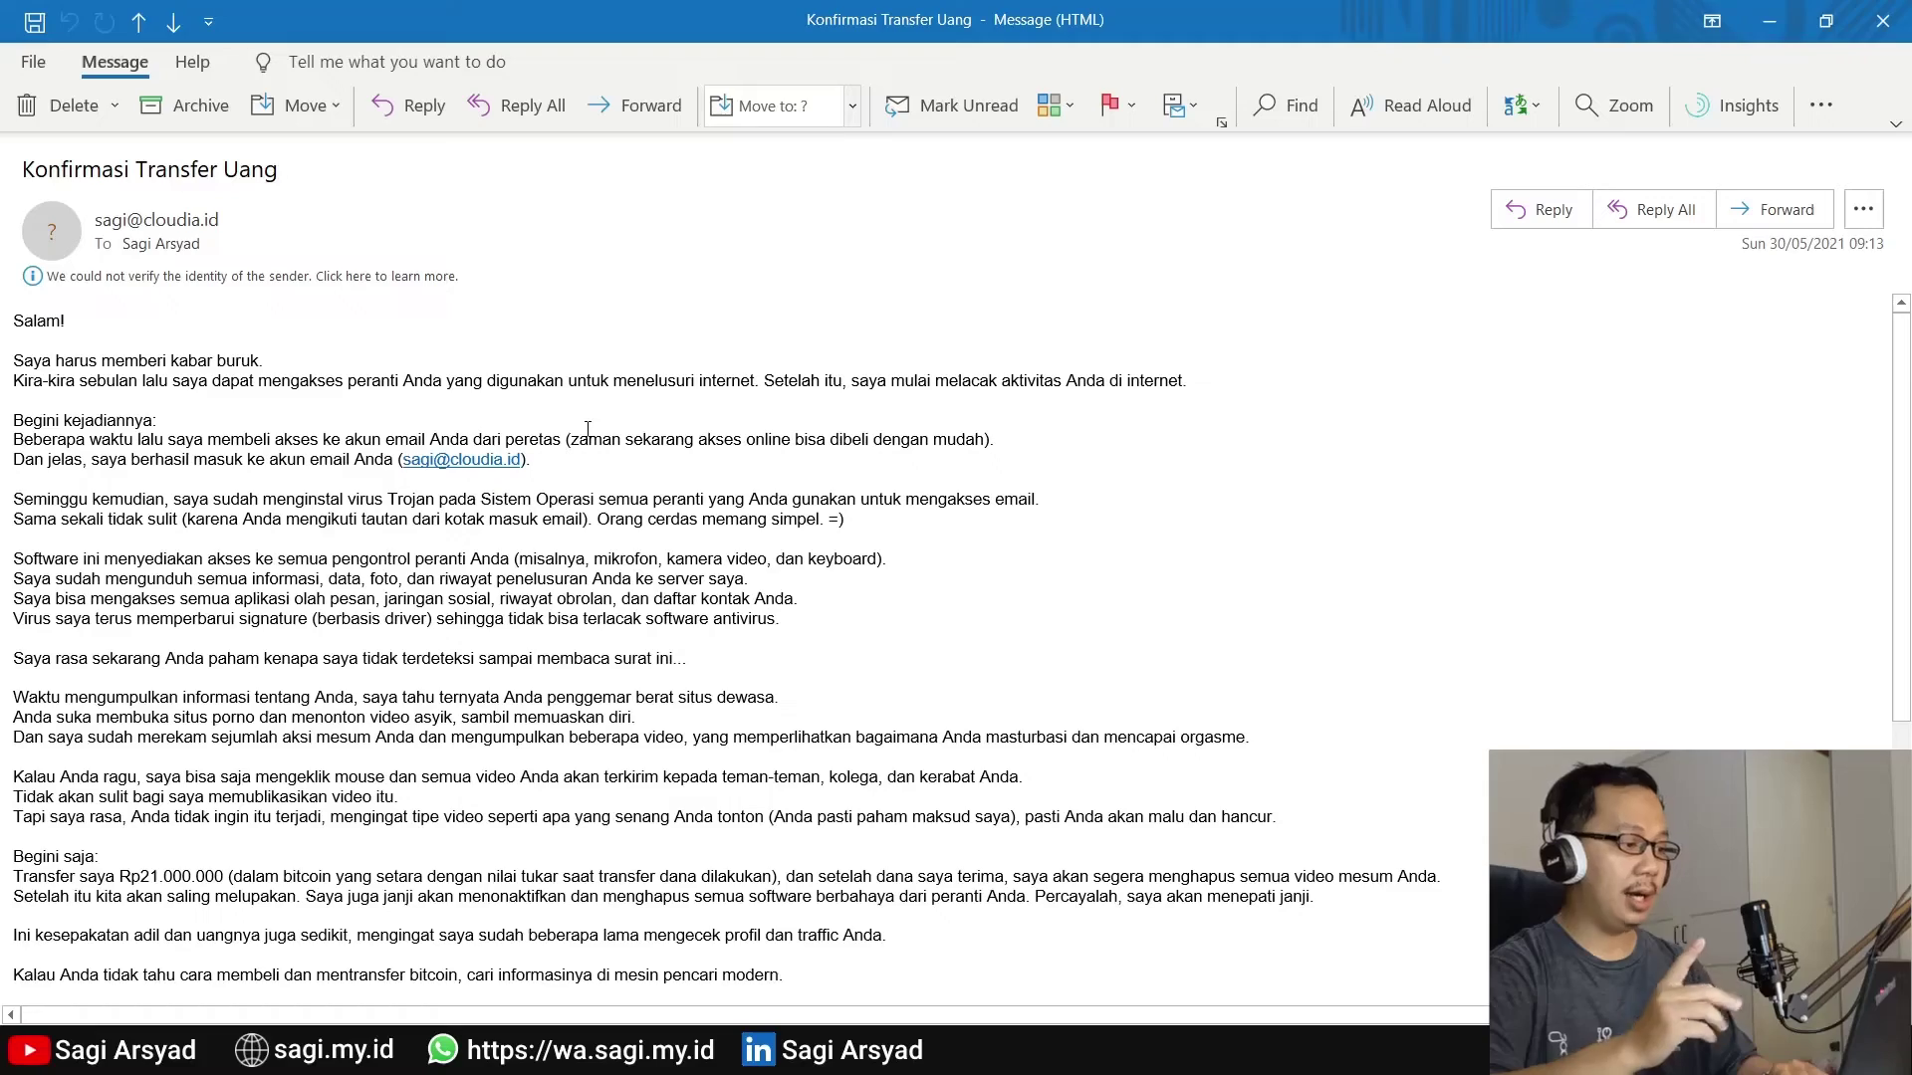
mouse_move(433, 465)
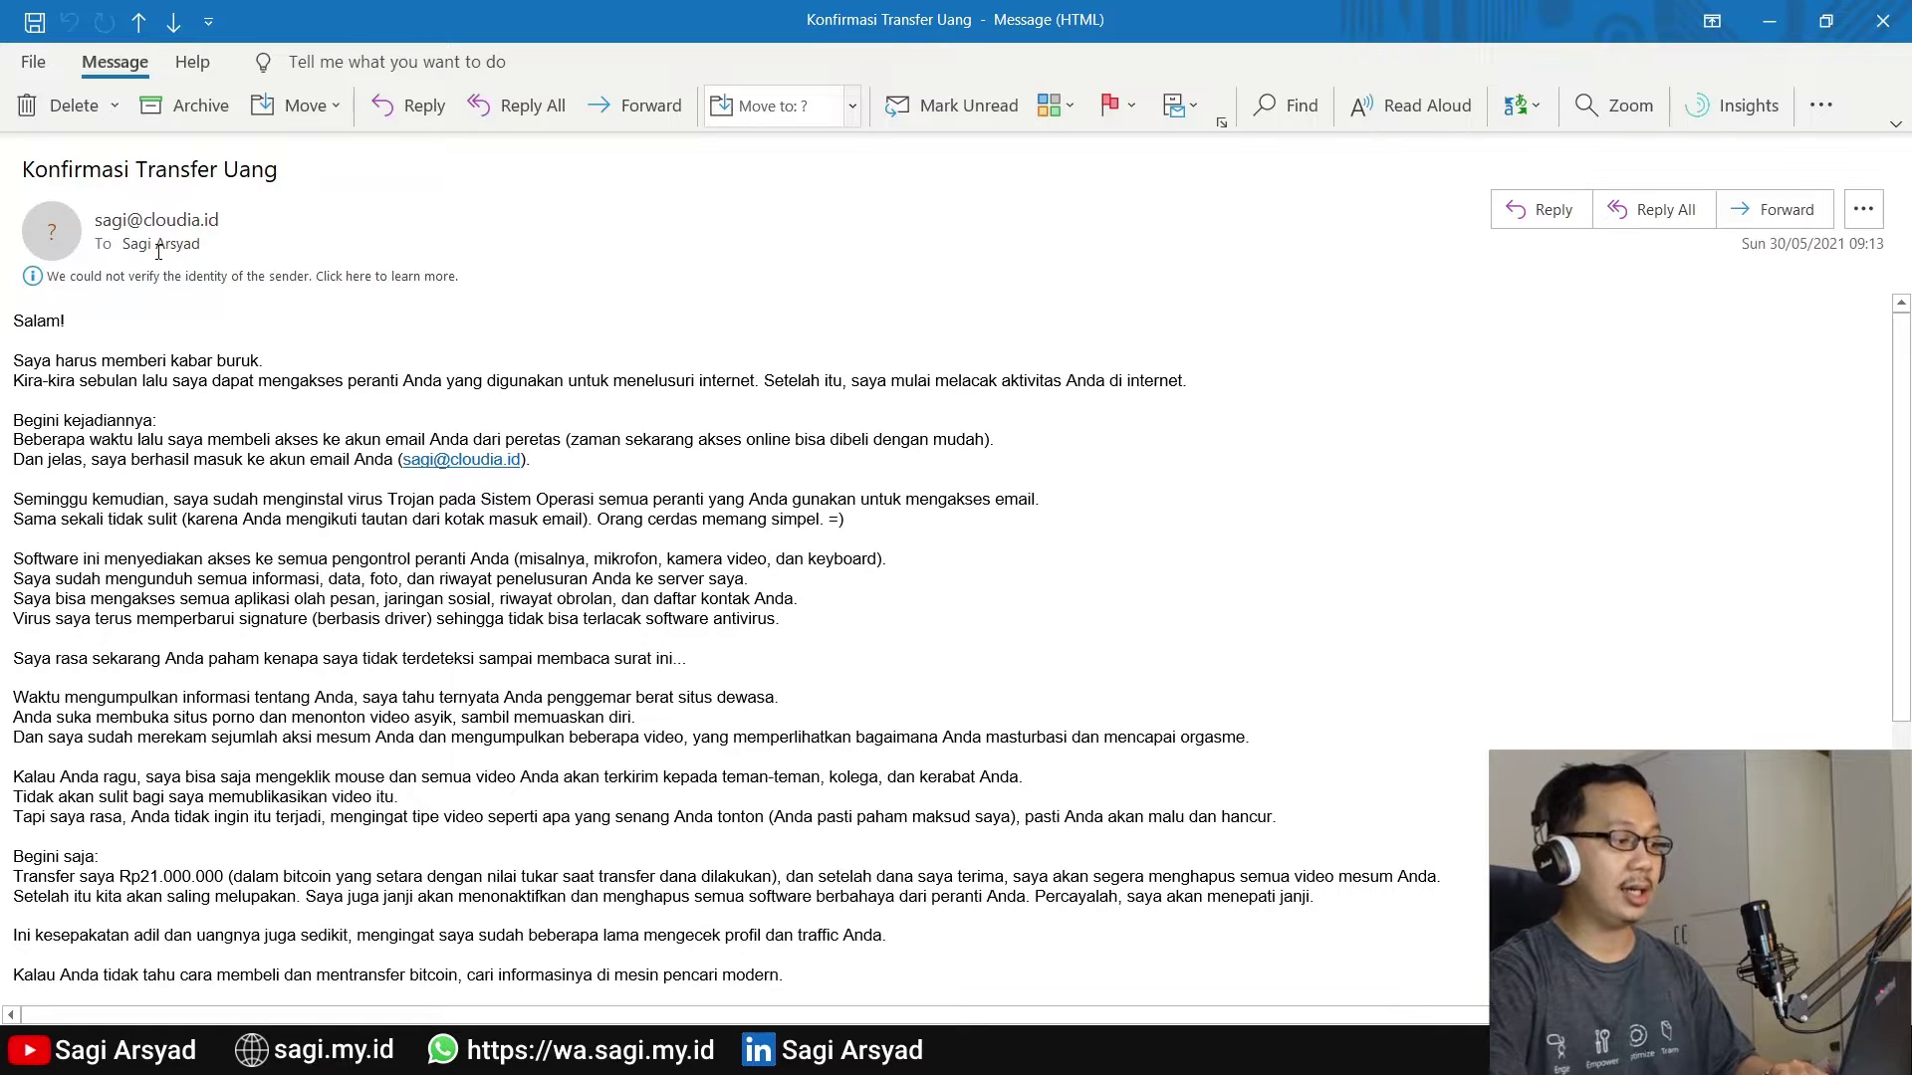
mouse_move(149, 228)
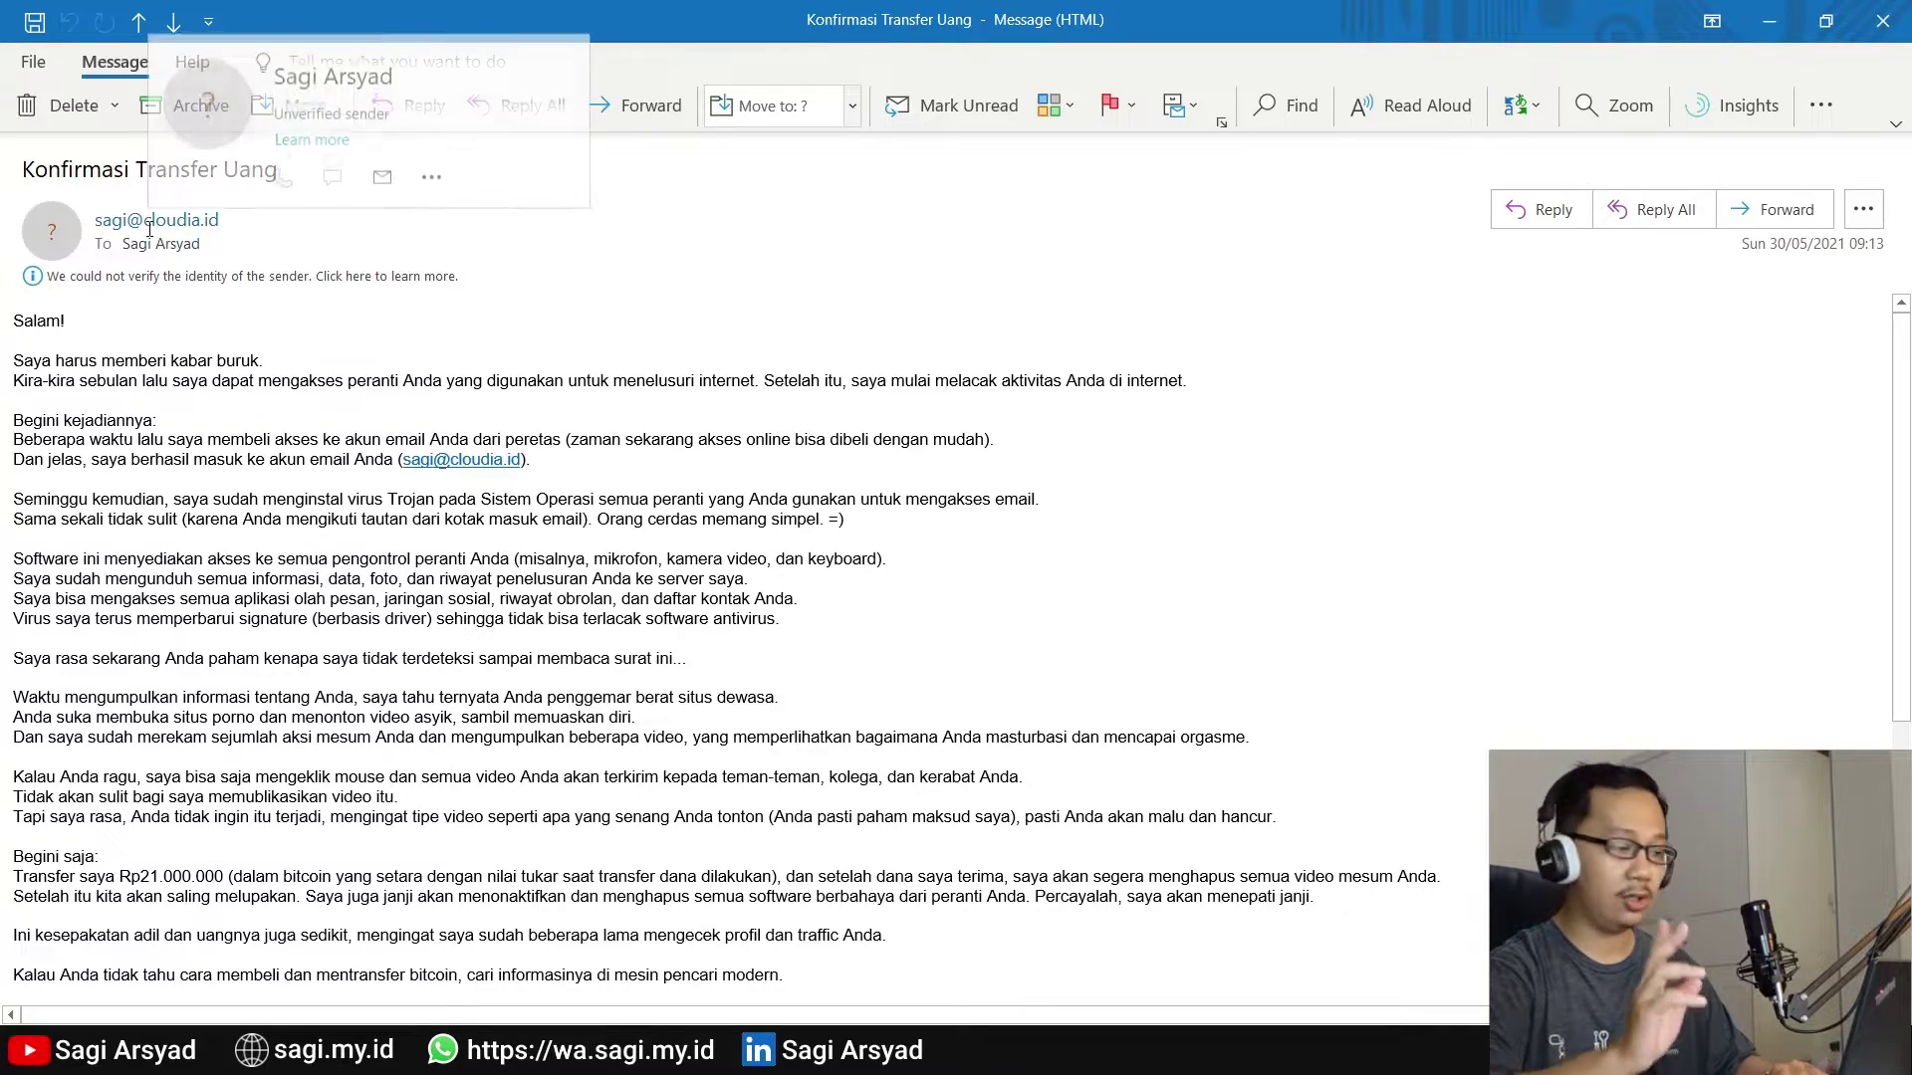
click(149, 228)
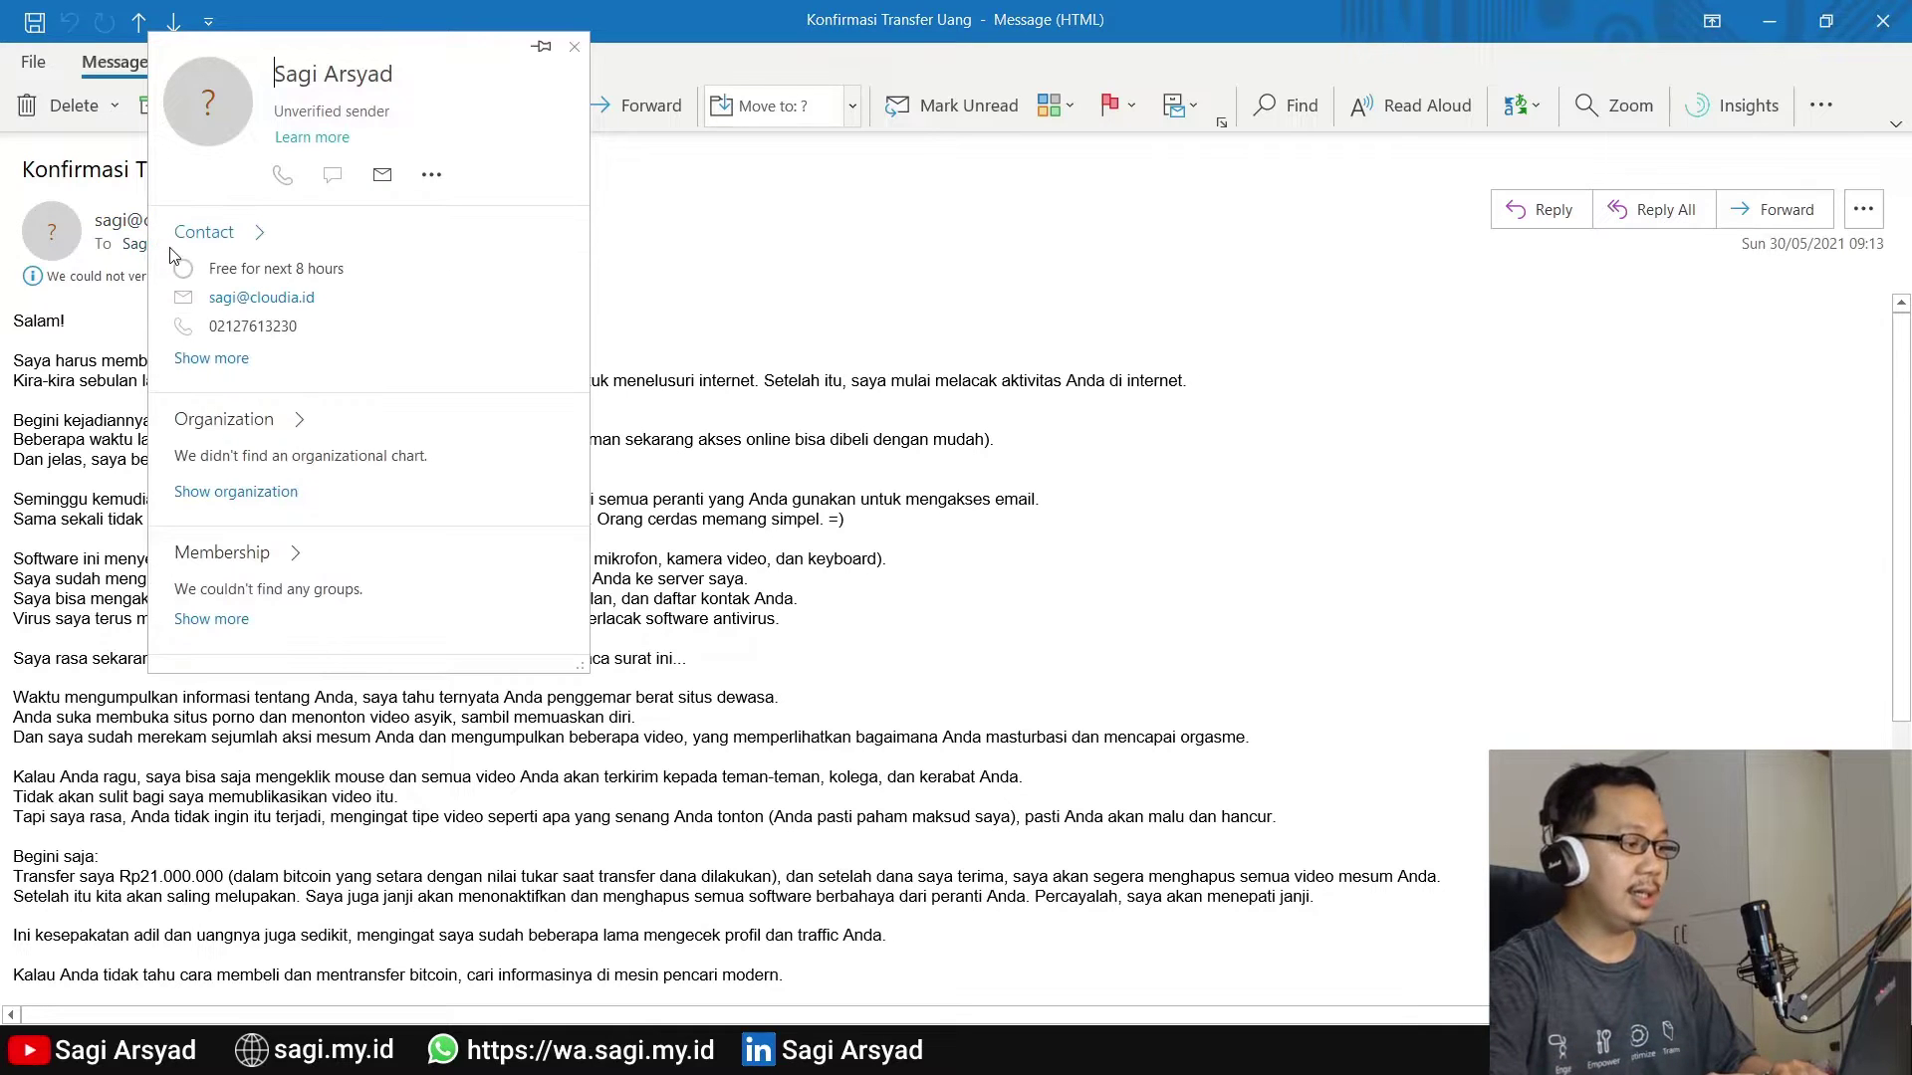
click(118, 256)
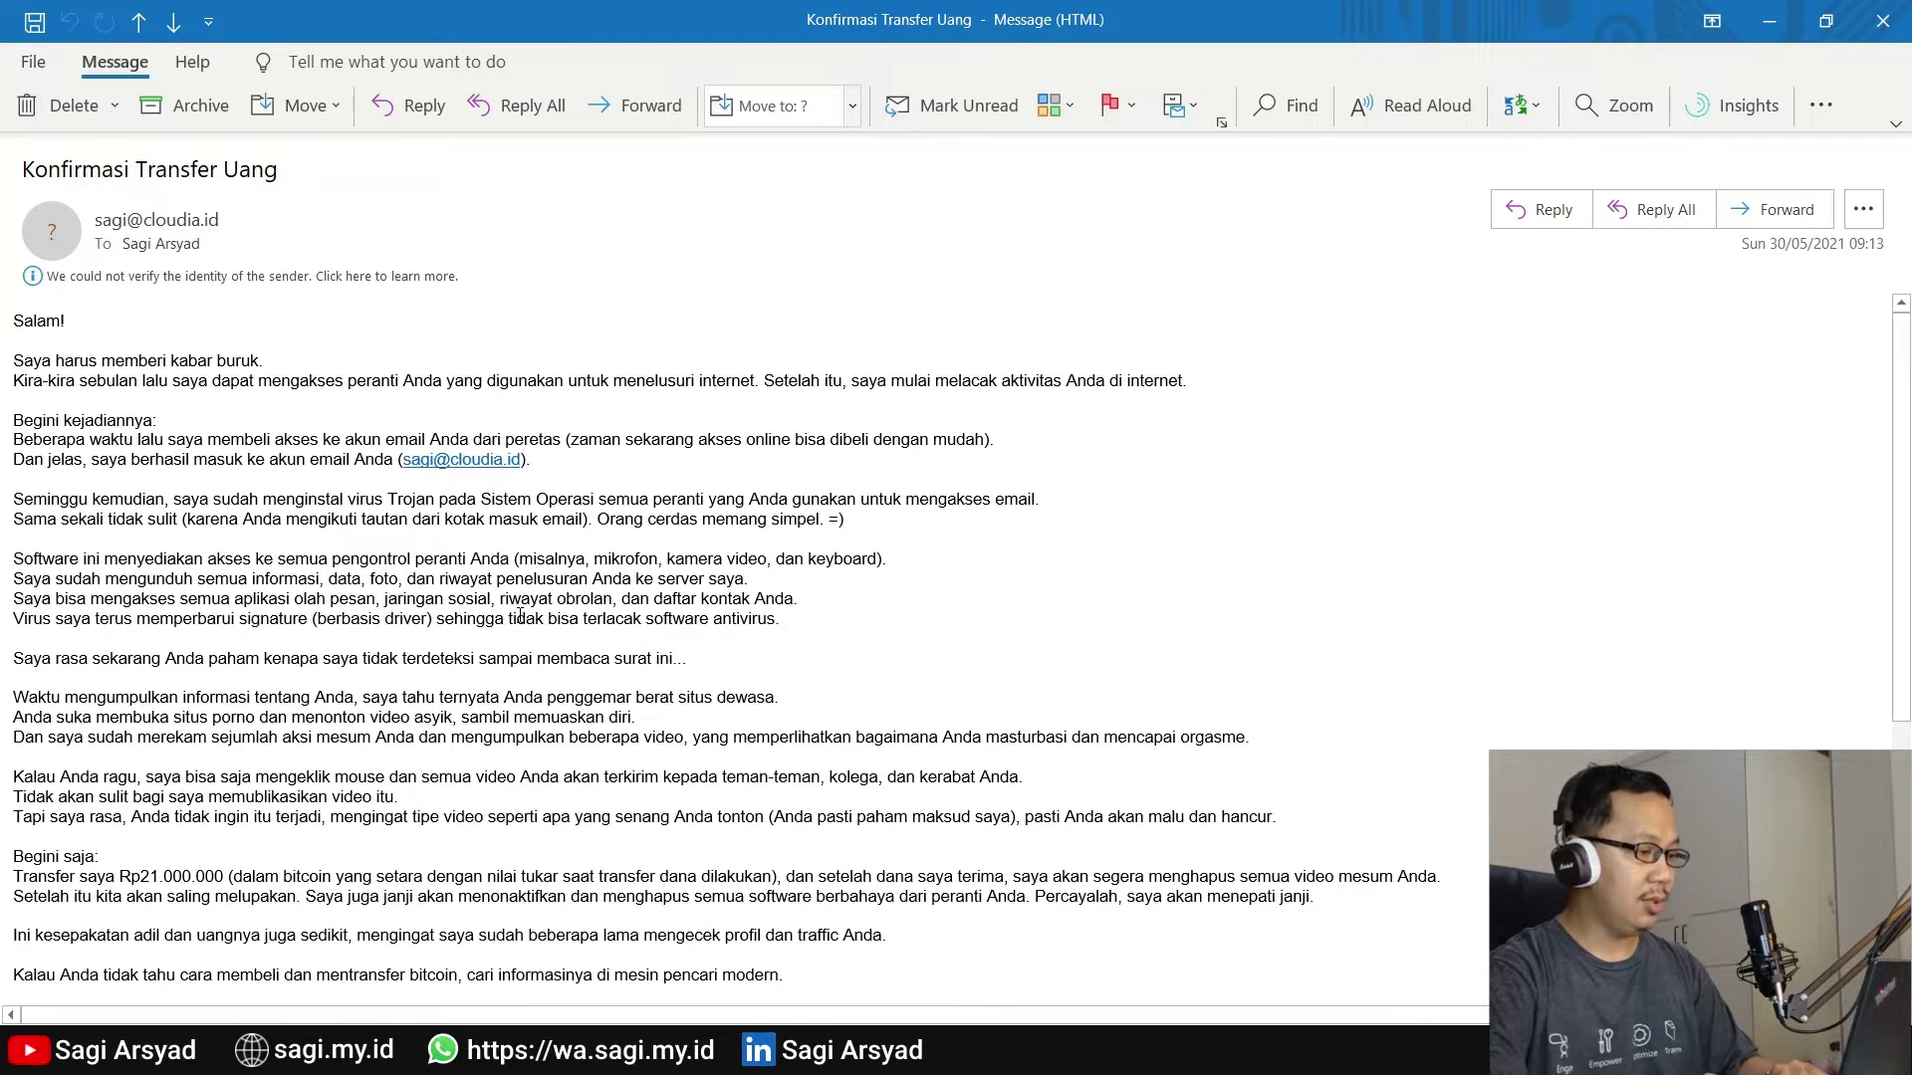
scroll(519, 615, down, 5)
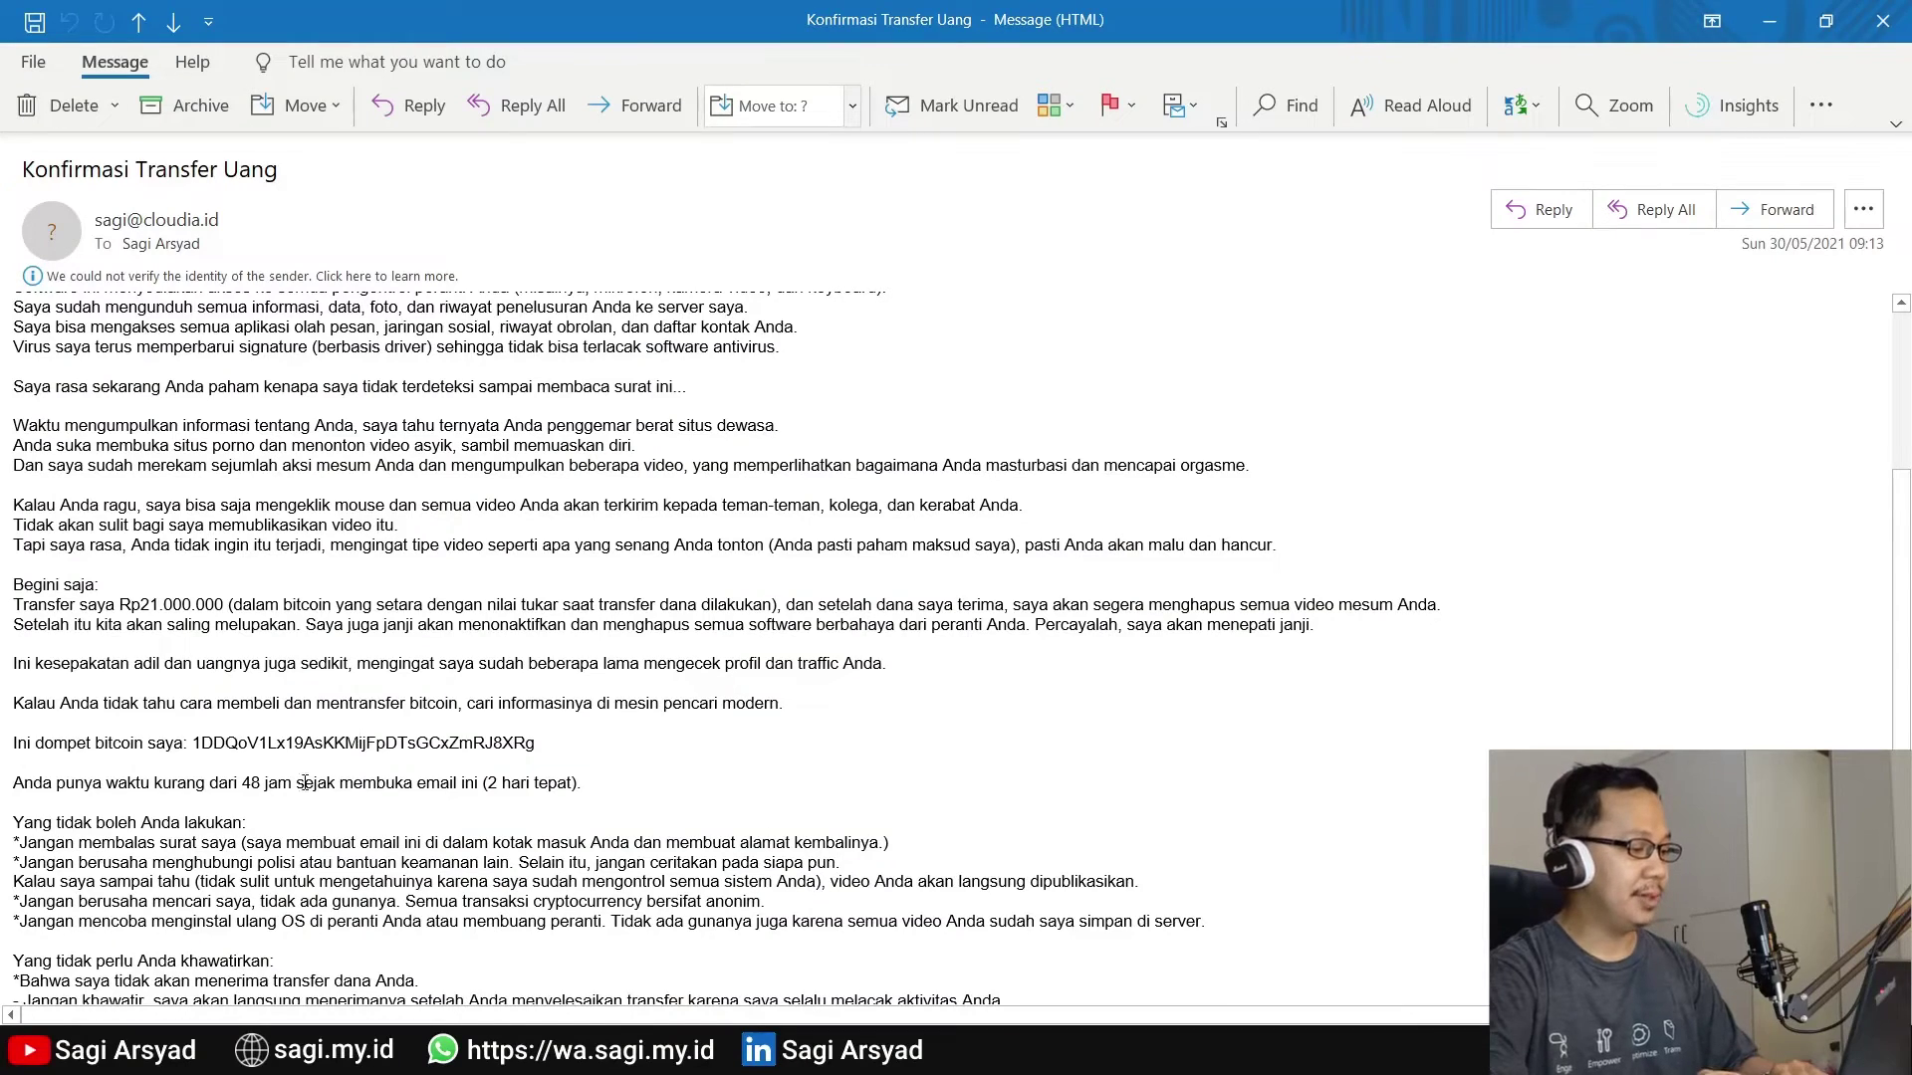
Scroll down the Microsoft 365 admin center Home page
scroll(304, 782, down, 3)
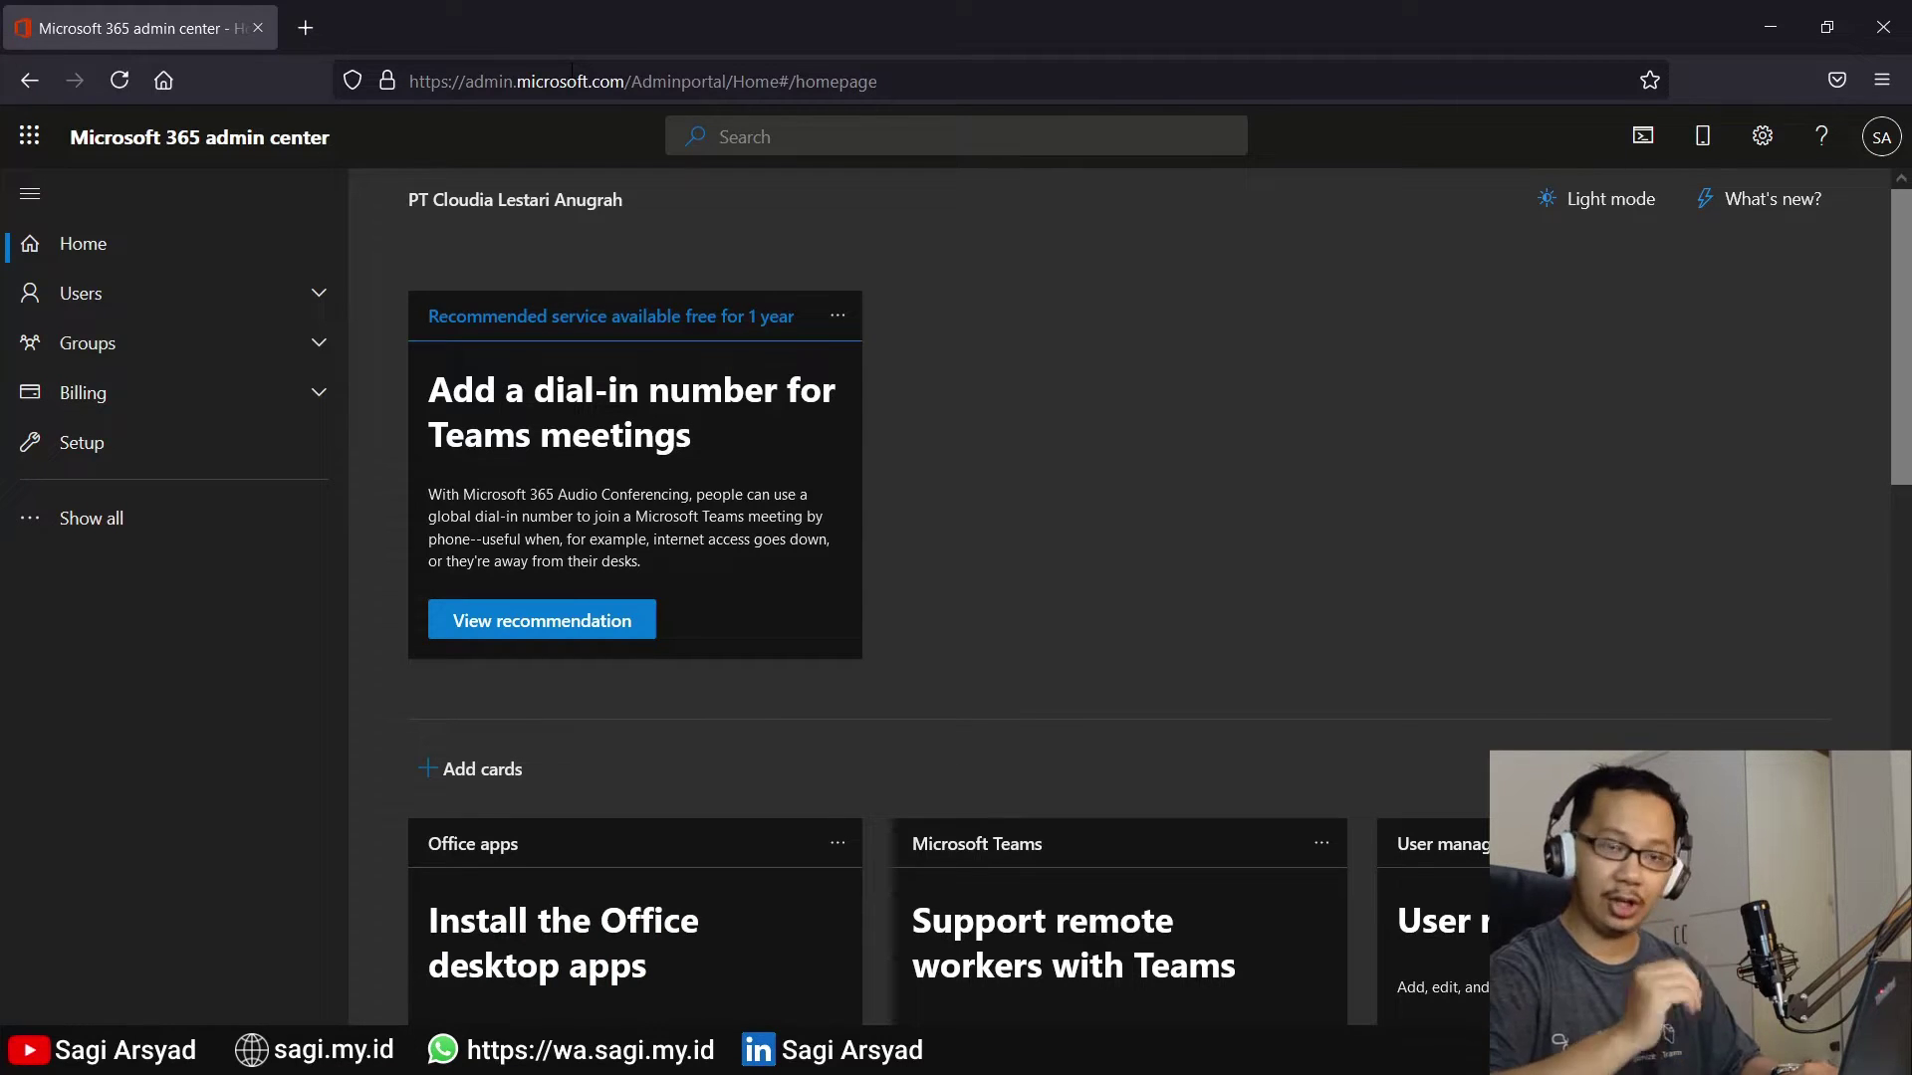
Go to Mail flow > Message trace in the Exchange admin center
click(61, 517)
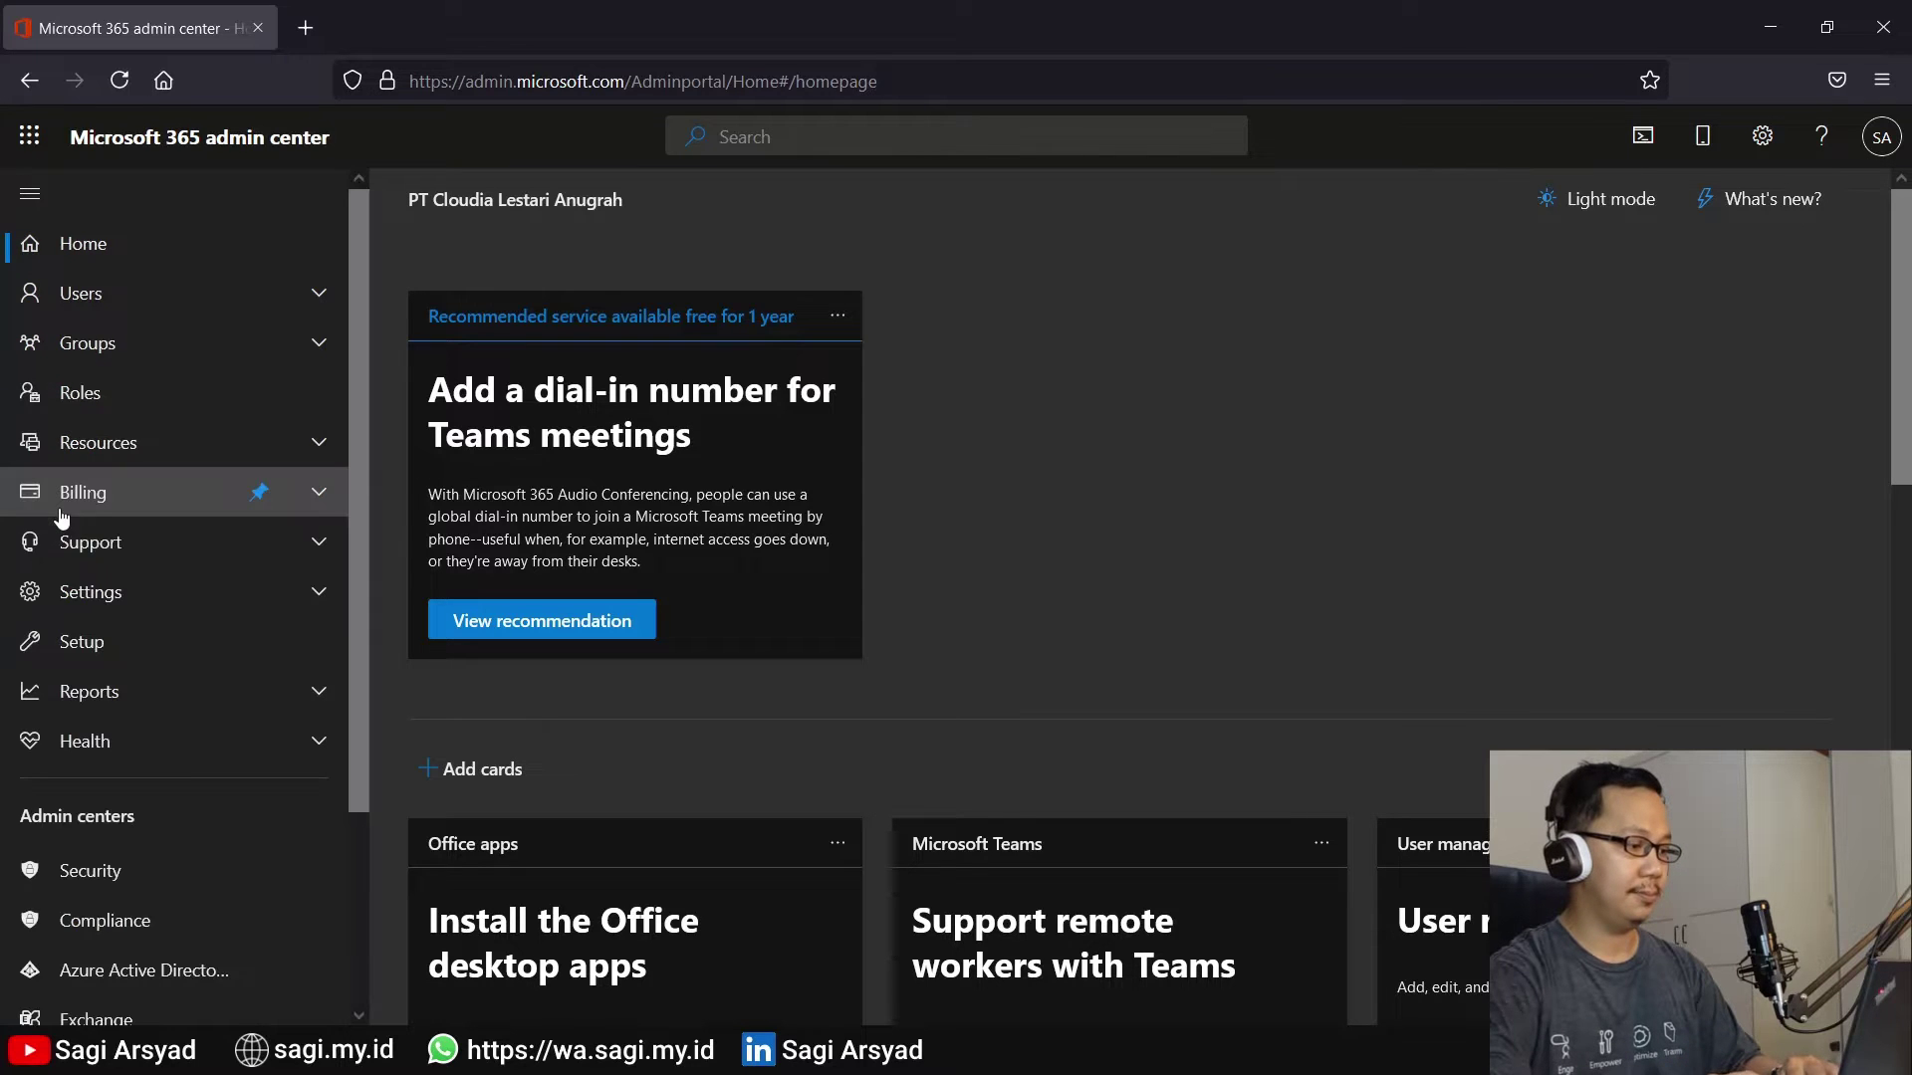
scroll(165, 786, down, 3)
click(157, 782)
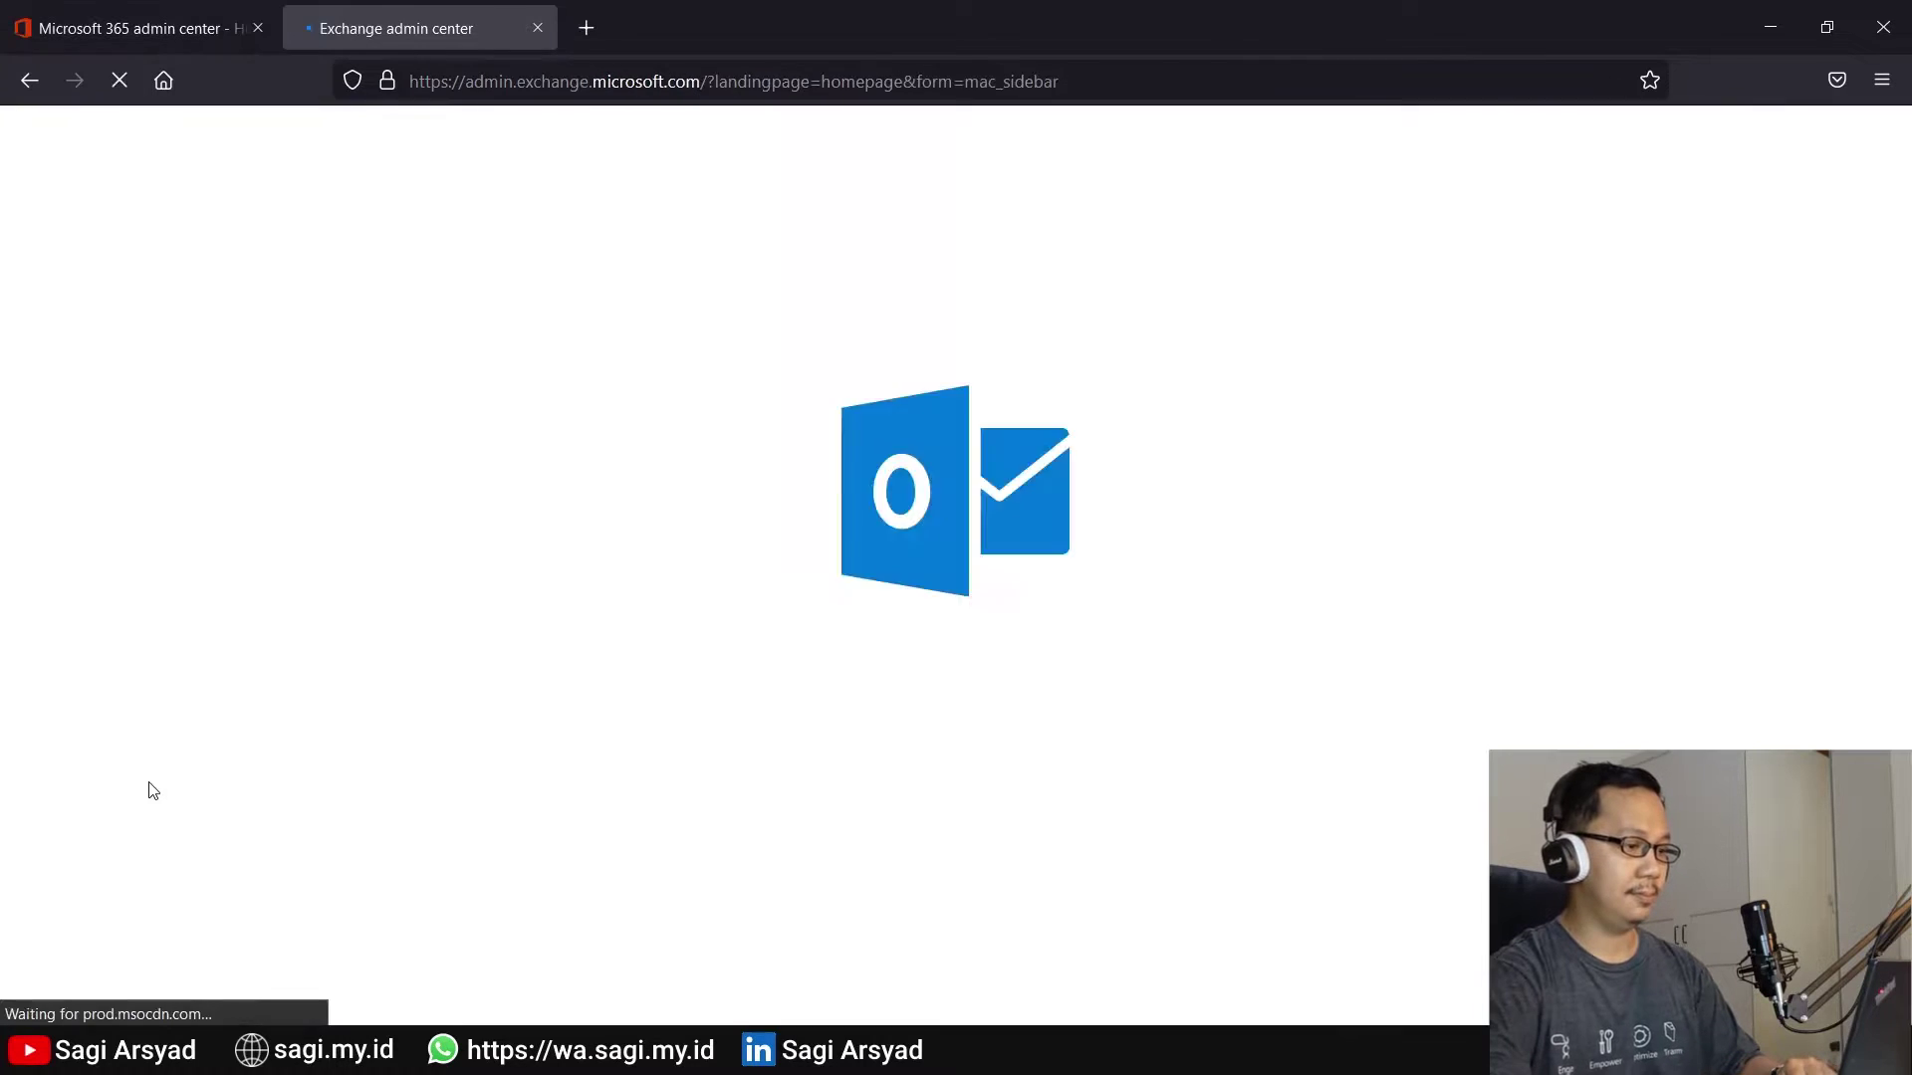
click(94, 375)
click(115, 425)
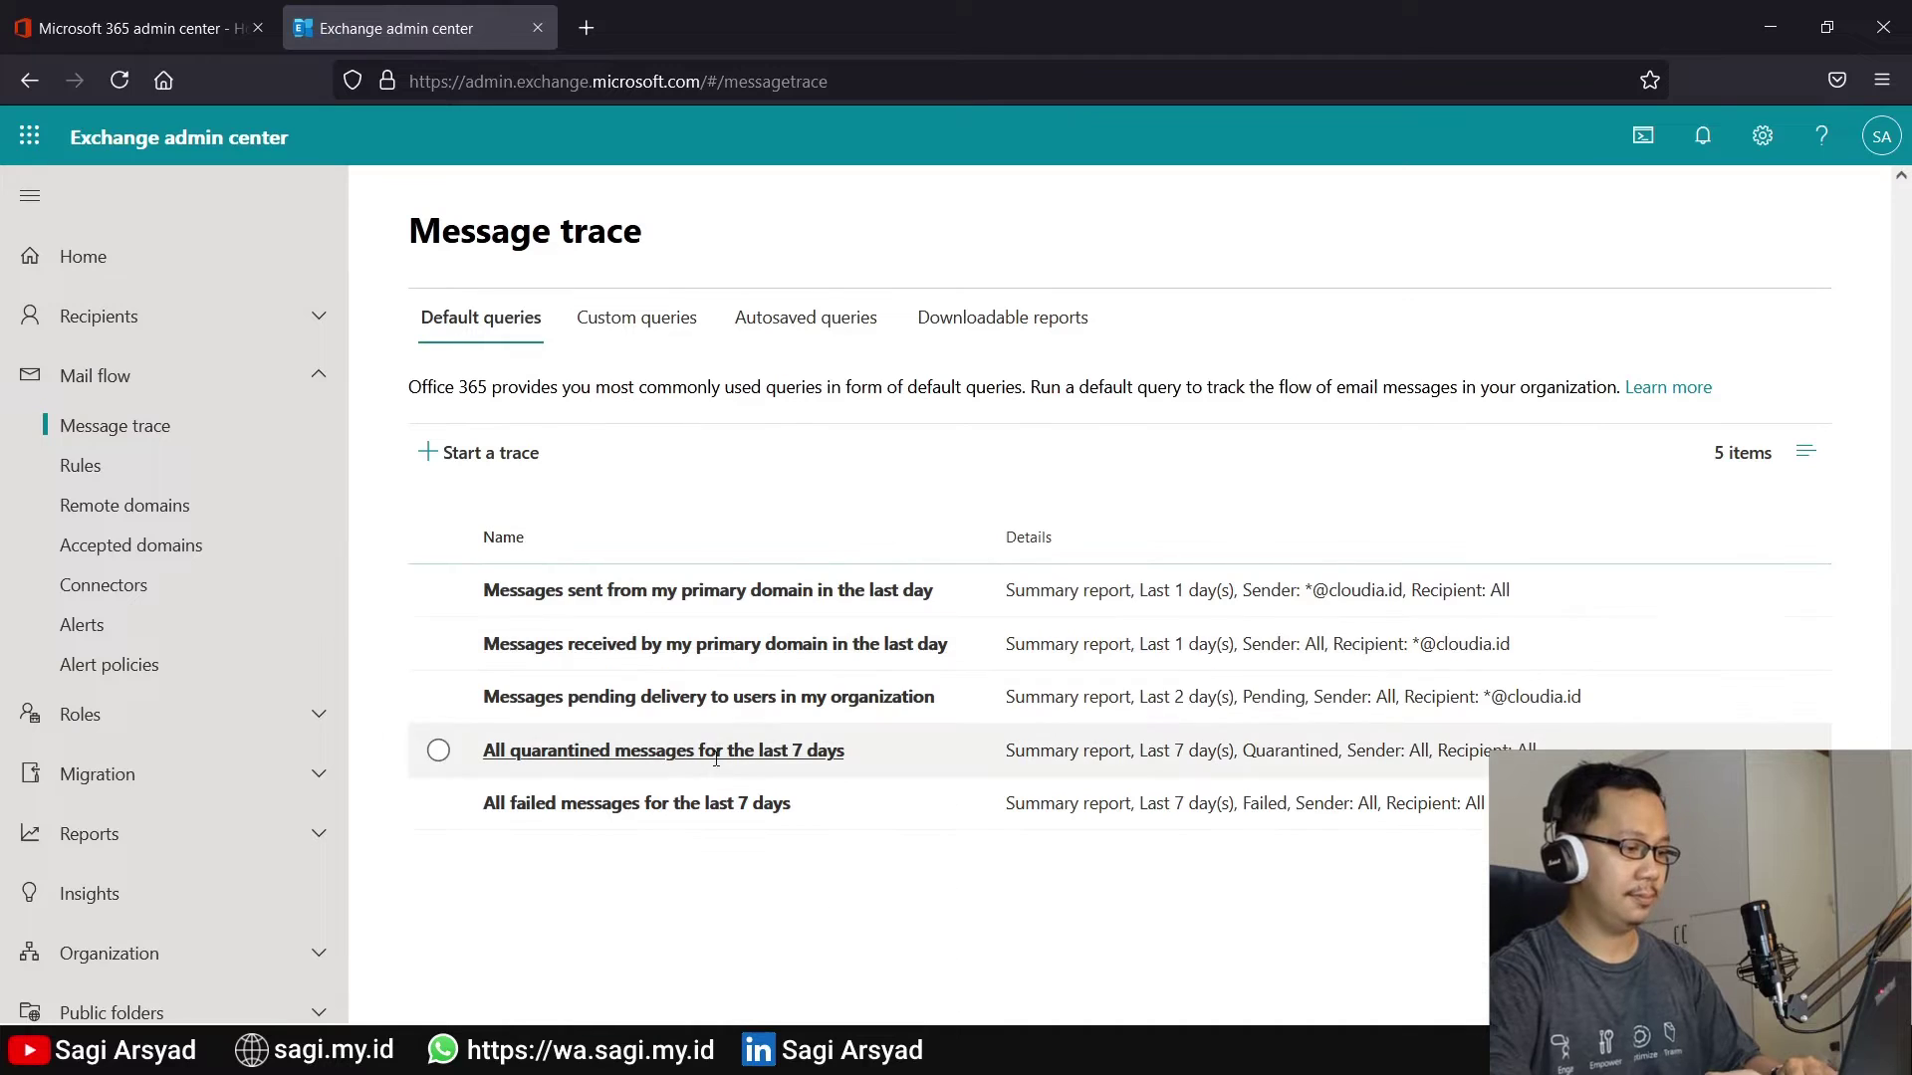
Trace mail to the recipient's mailbox and open the 5/30 12:41 PM Konfirmasi Transfer Uang message
click(491, 452)
scroll(1304, 475, down, 2)
click(1304, 380)
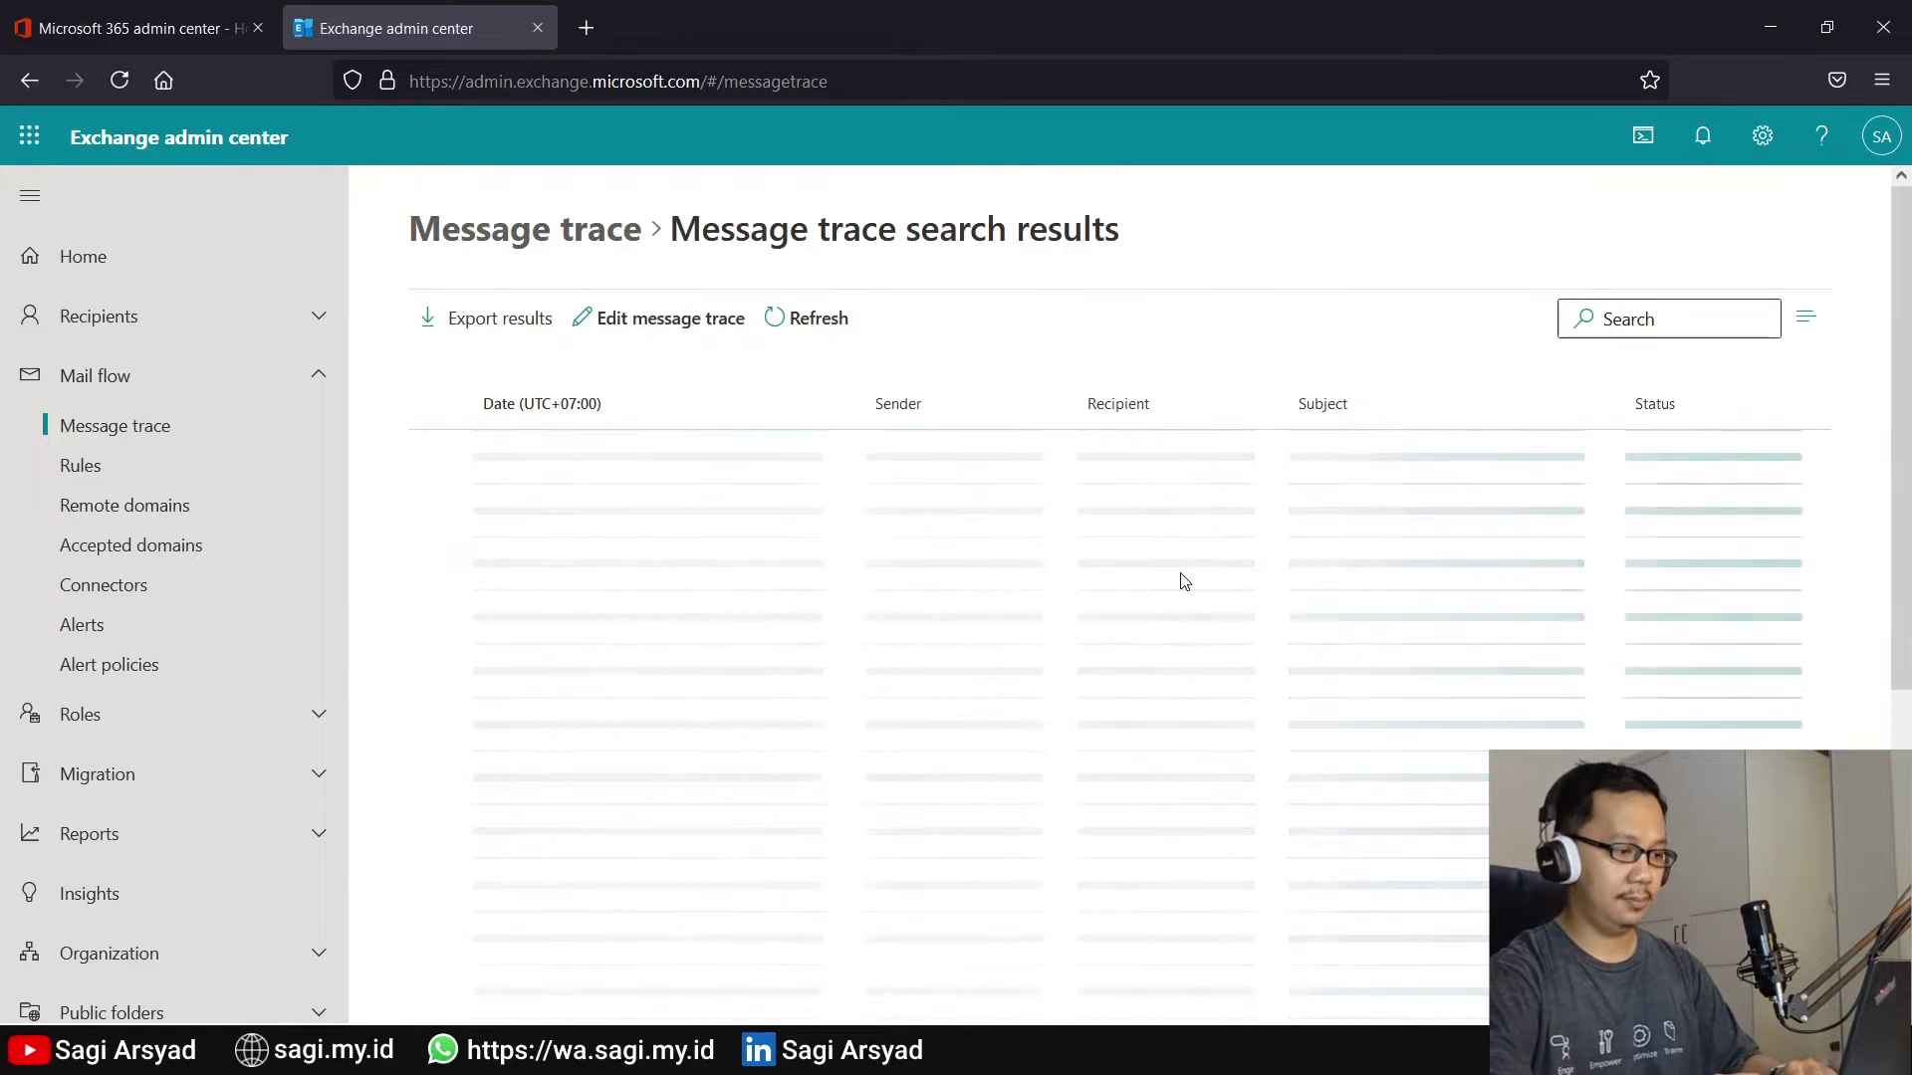
scroll(1180, 581, down, 1)
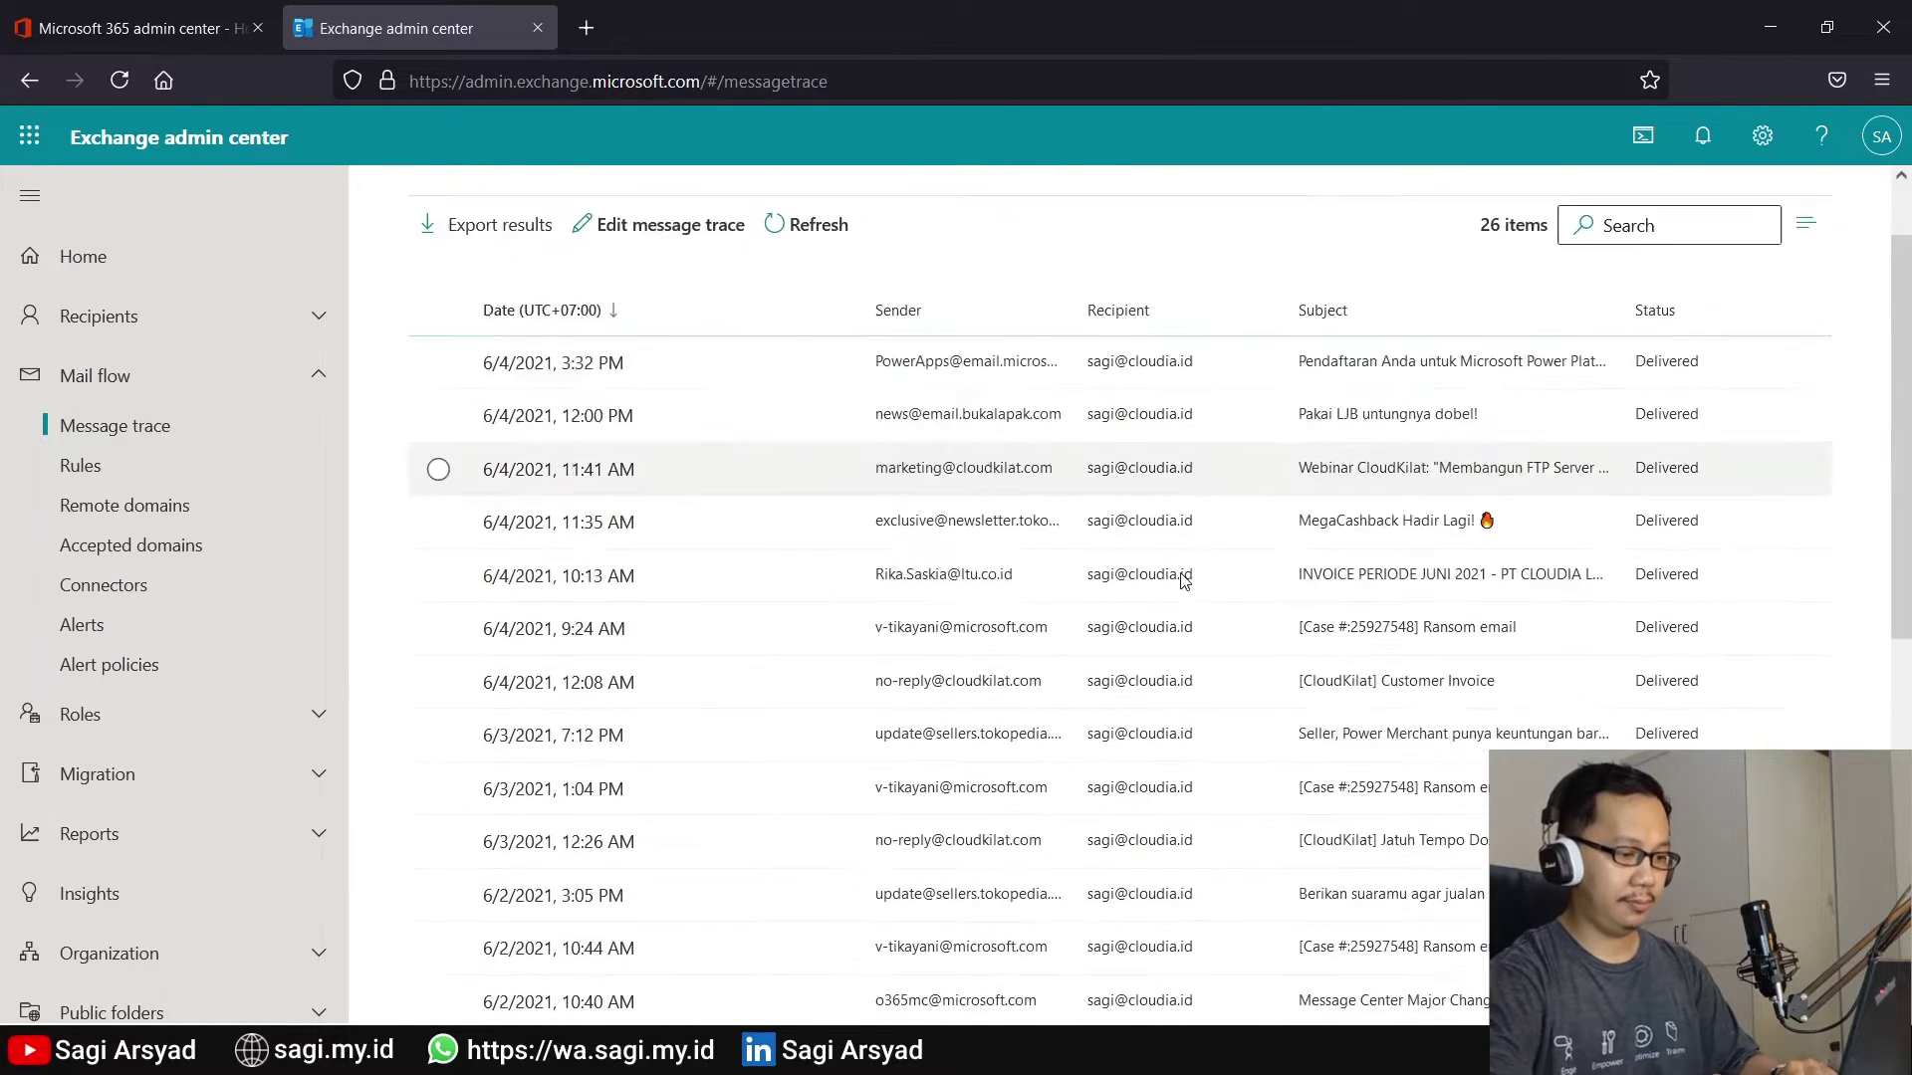
scroll(1184, 580, down, 5)
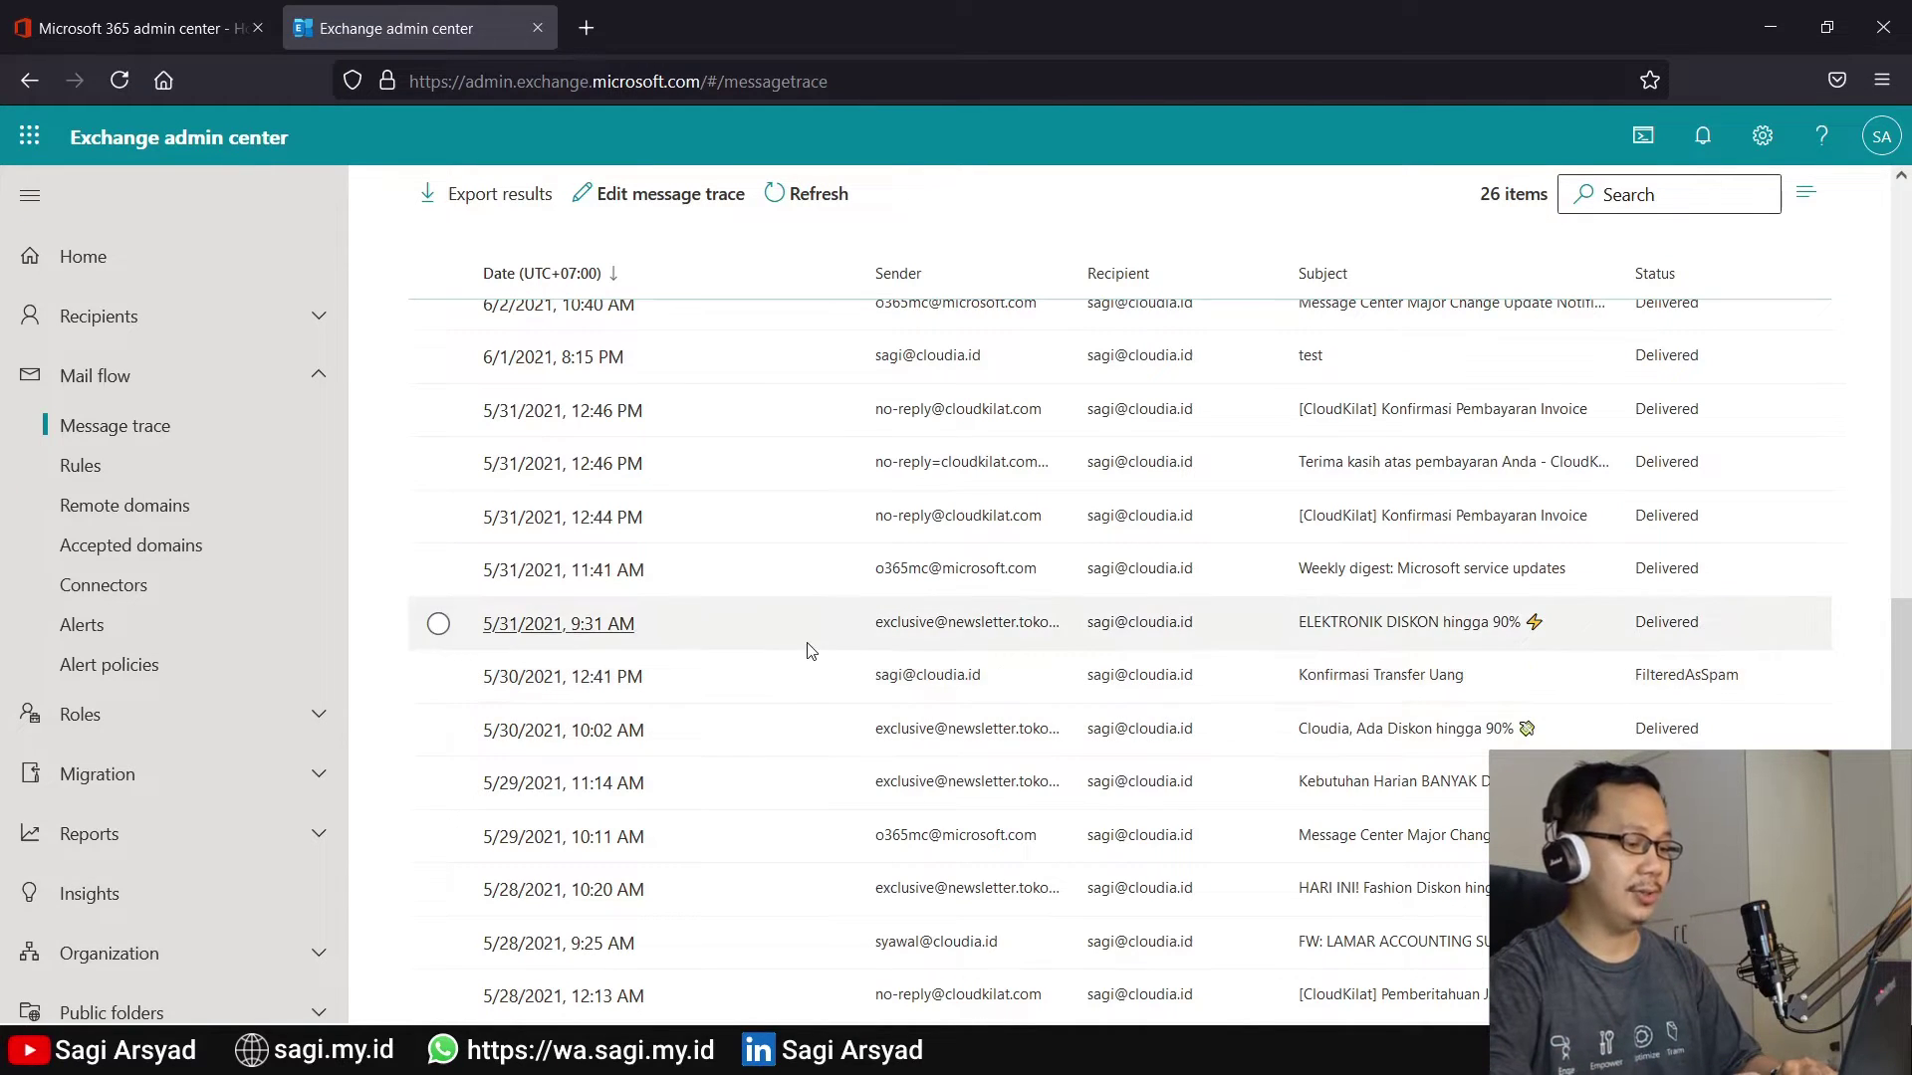
click(812, 678)
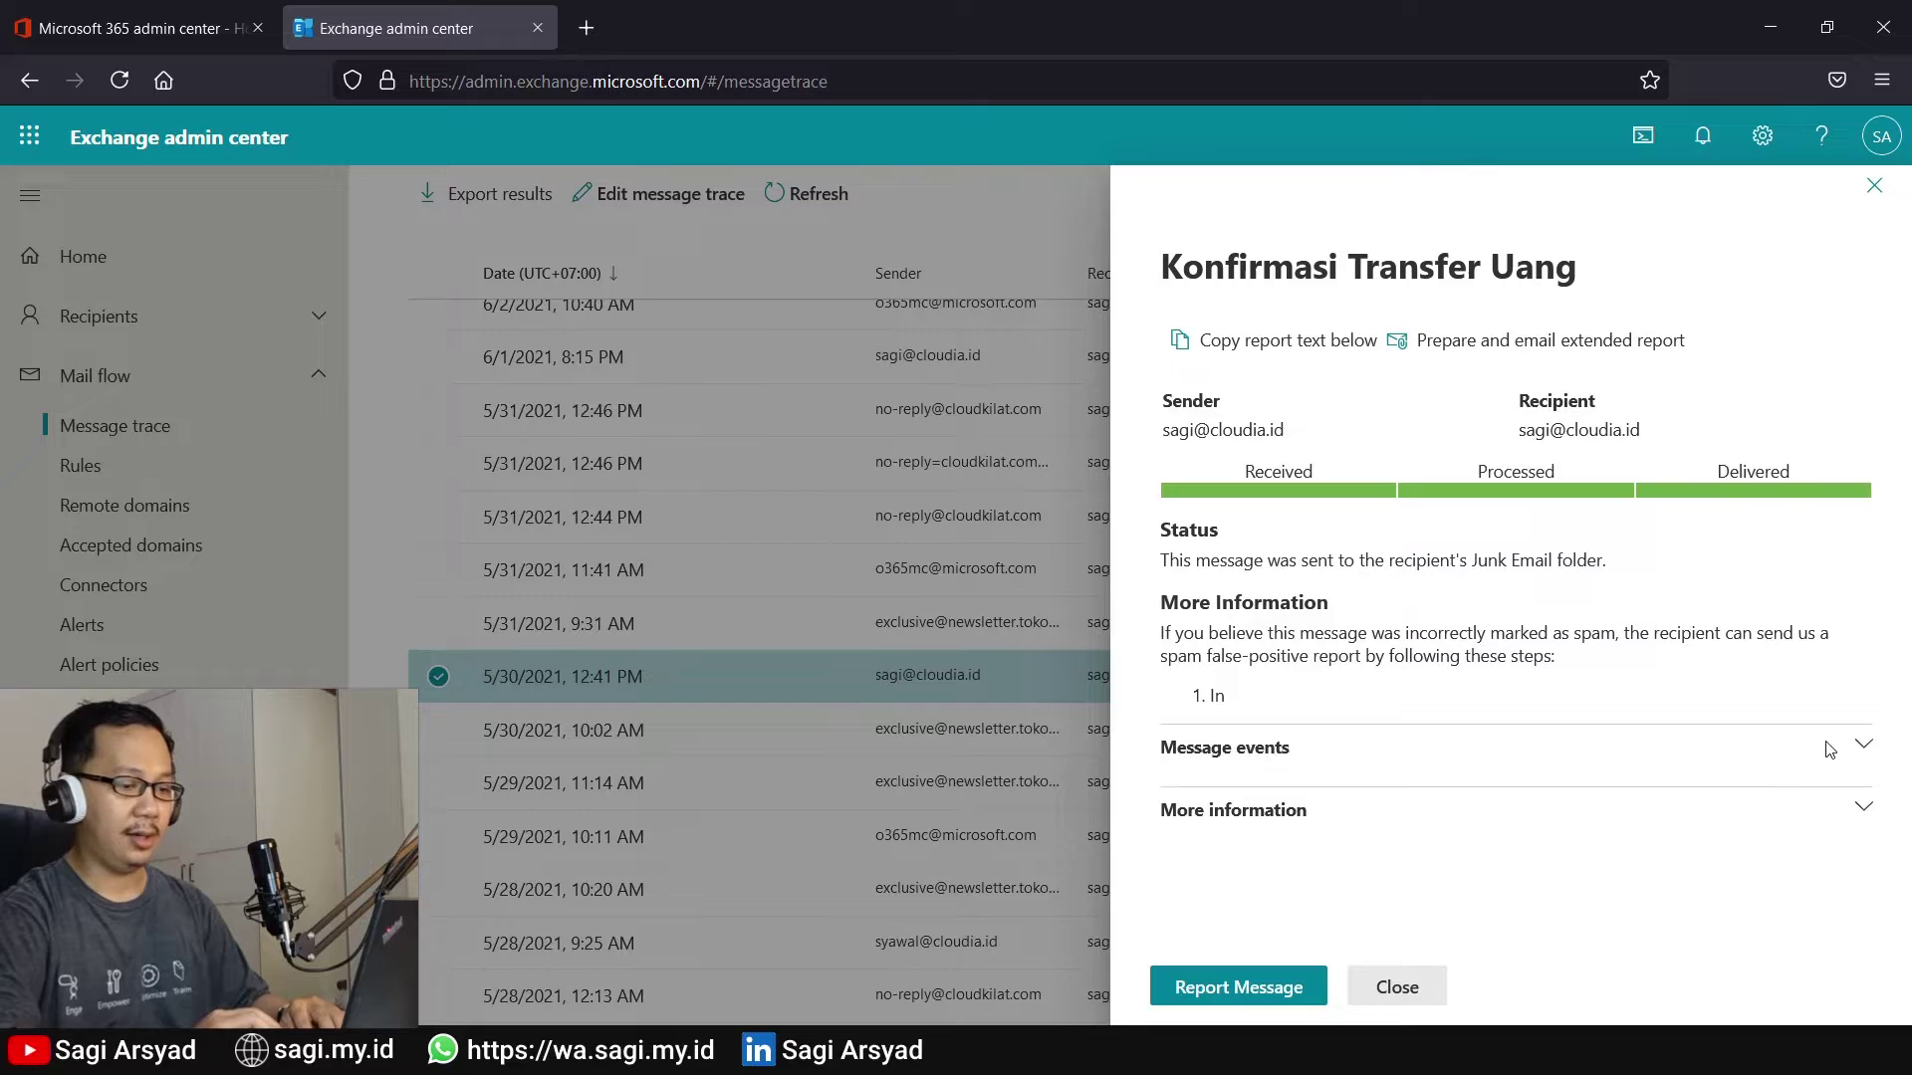
Expand Message events and More information, select sender IP 138.204.83.146, and open a new tab
click(1859, 747)
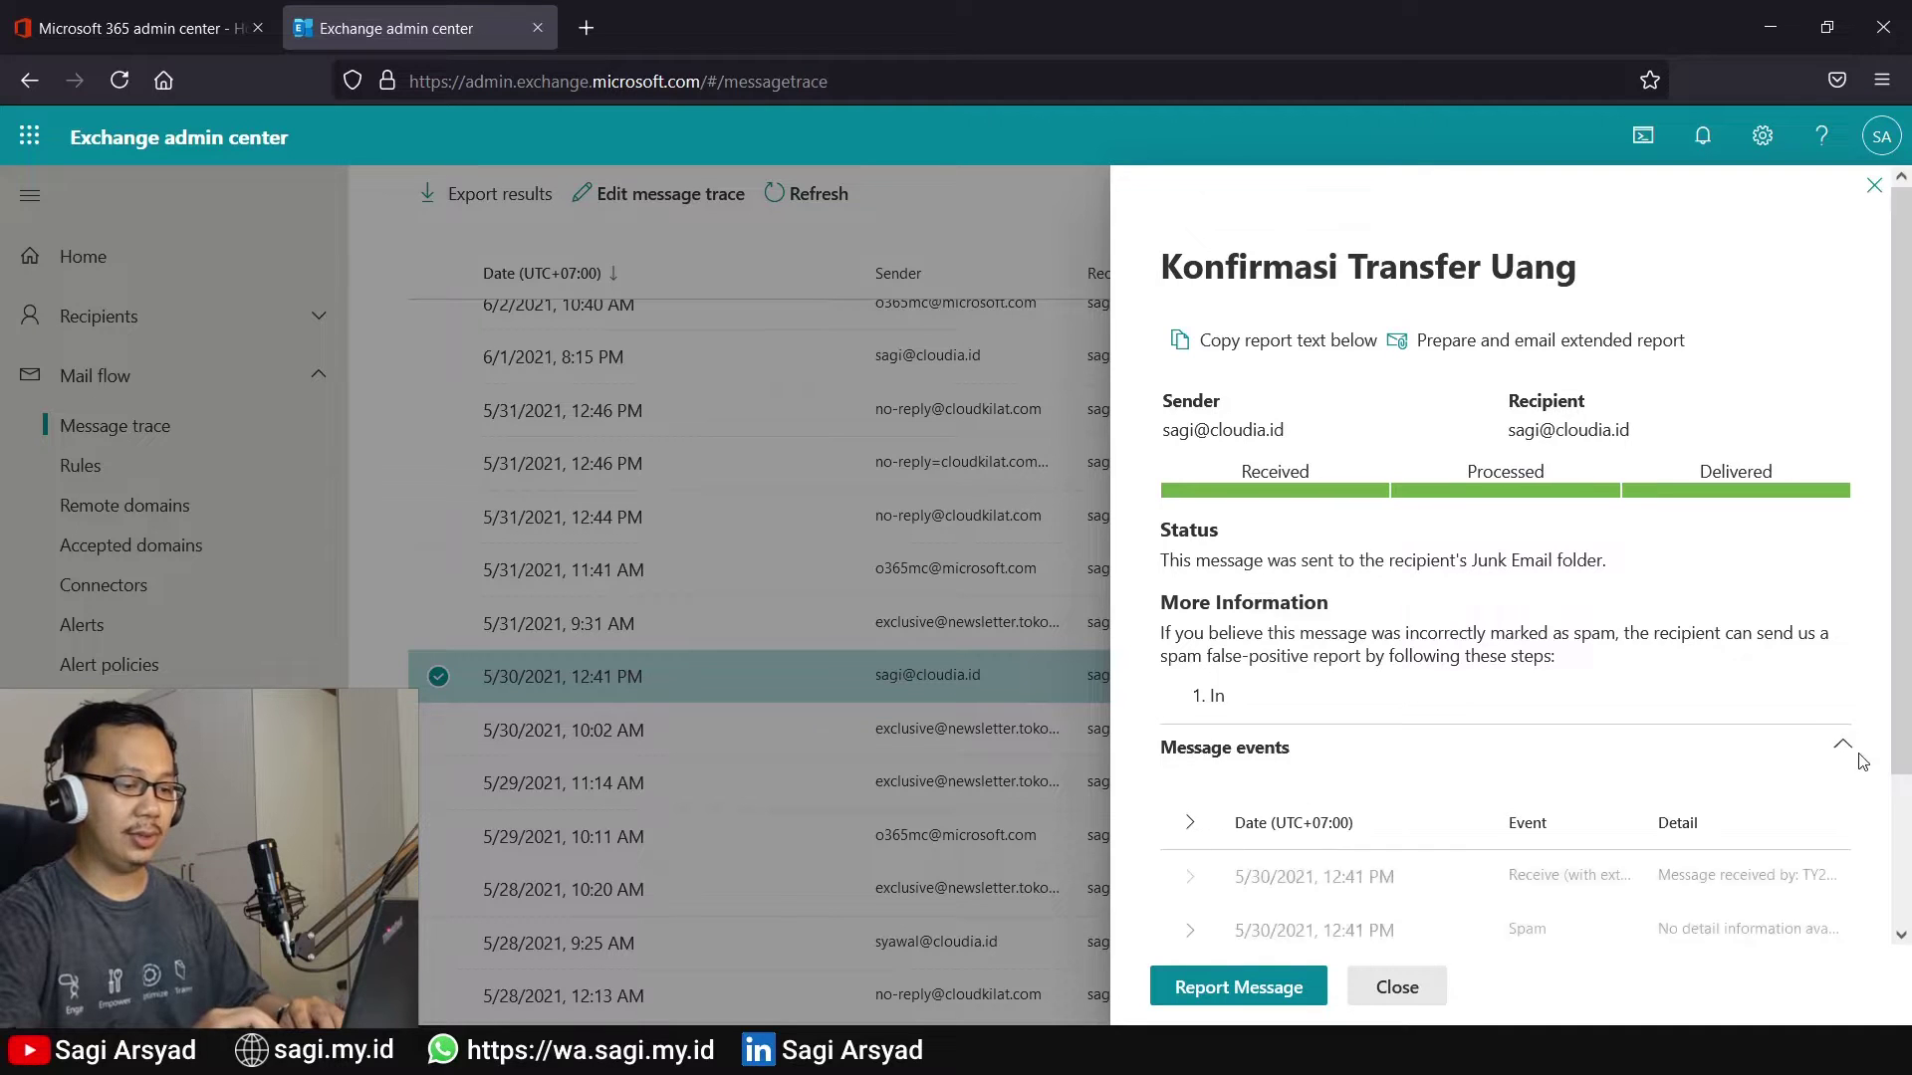
scroll(1859, 874, down, 3)
click(1842, 868)
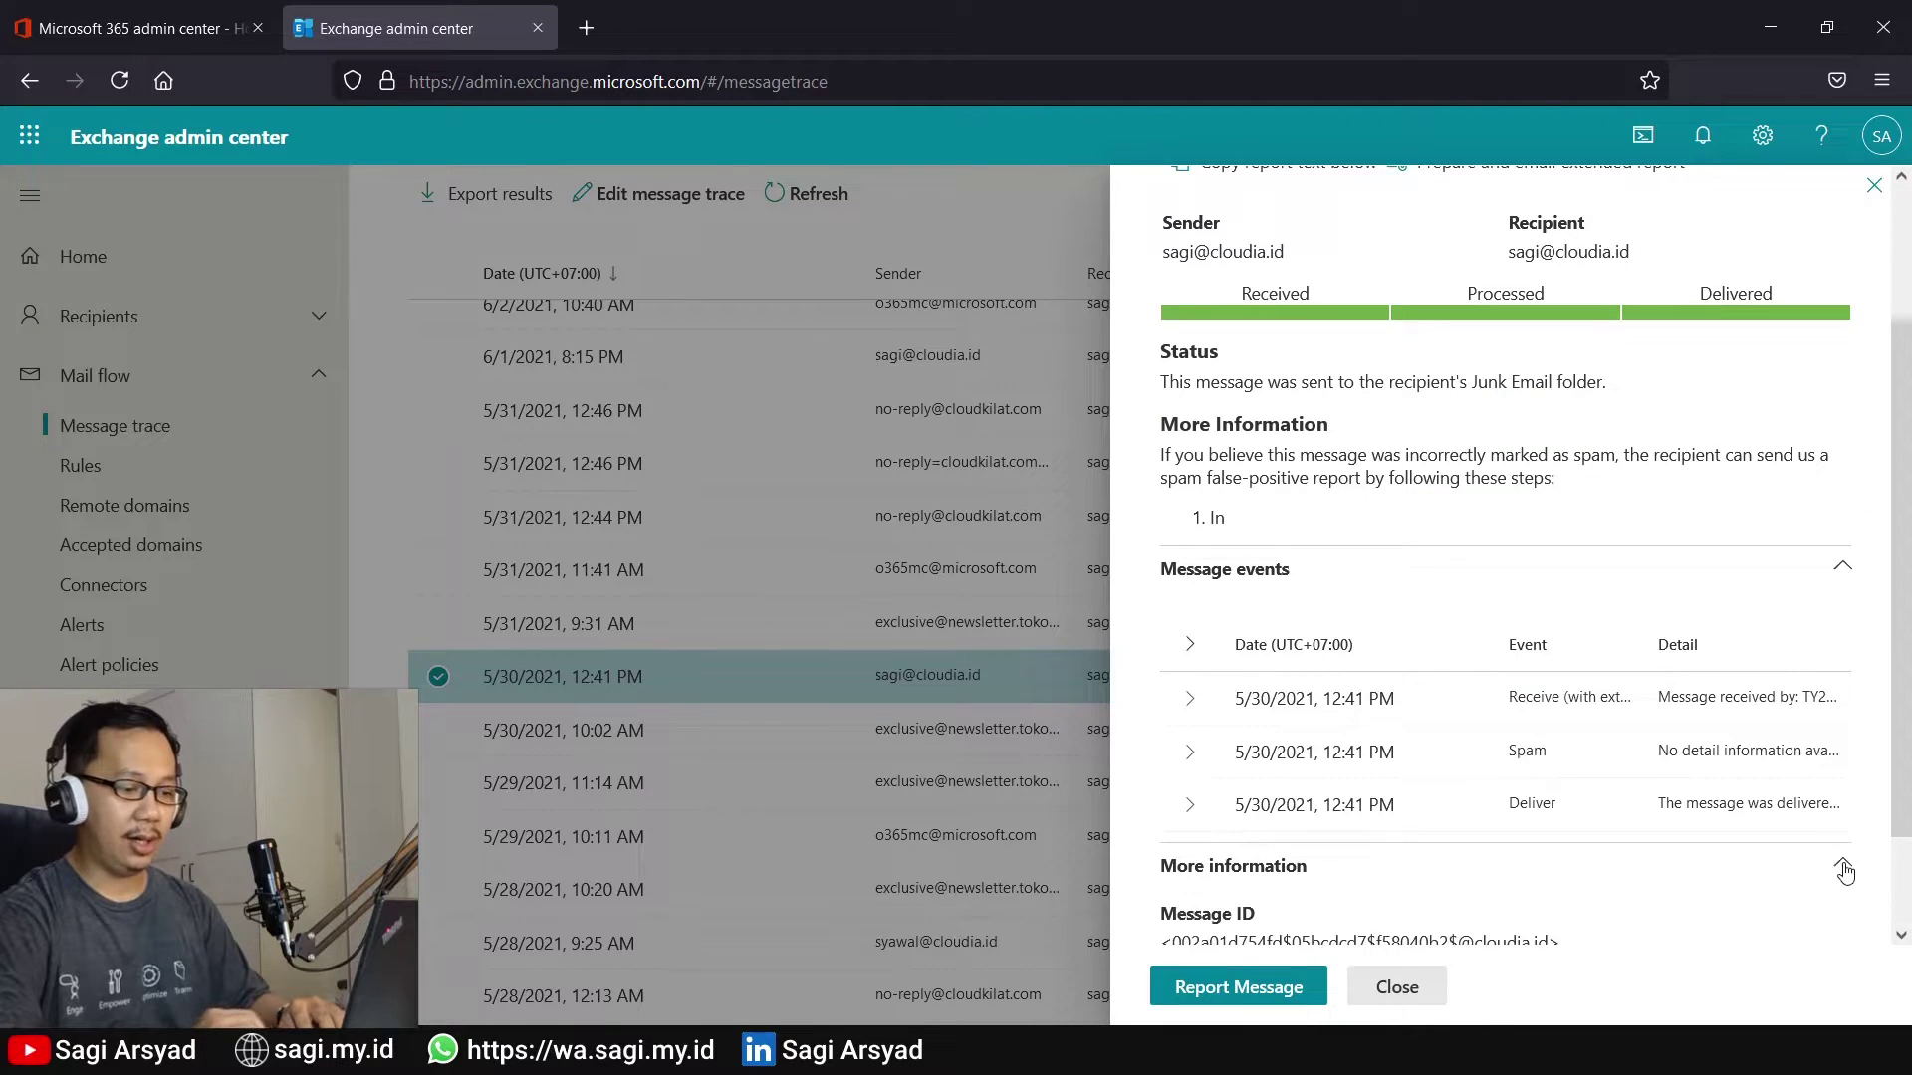
scroll(1844, 872, down, 2)
triple_click(1398, 889)
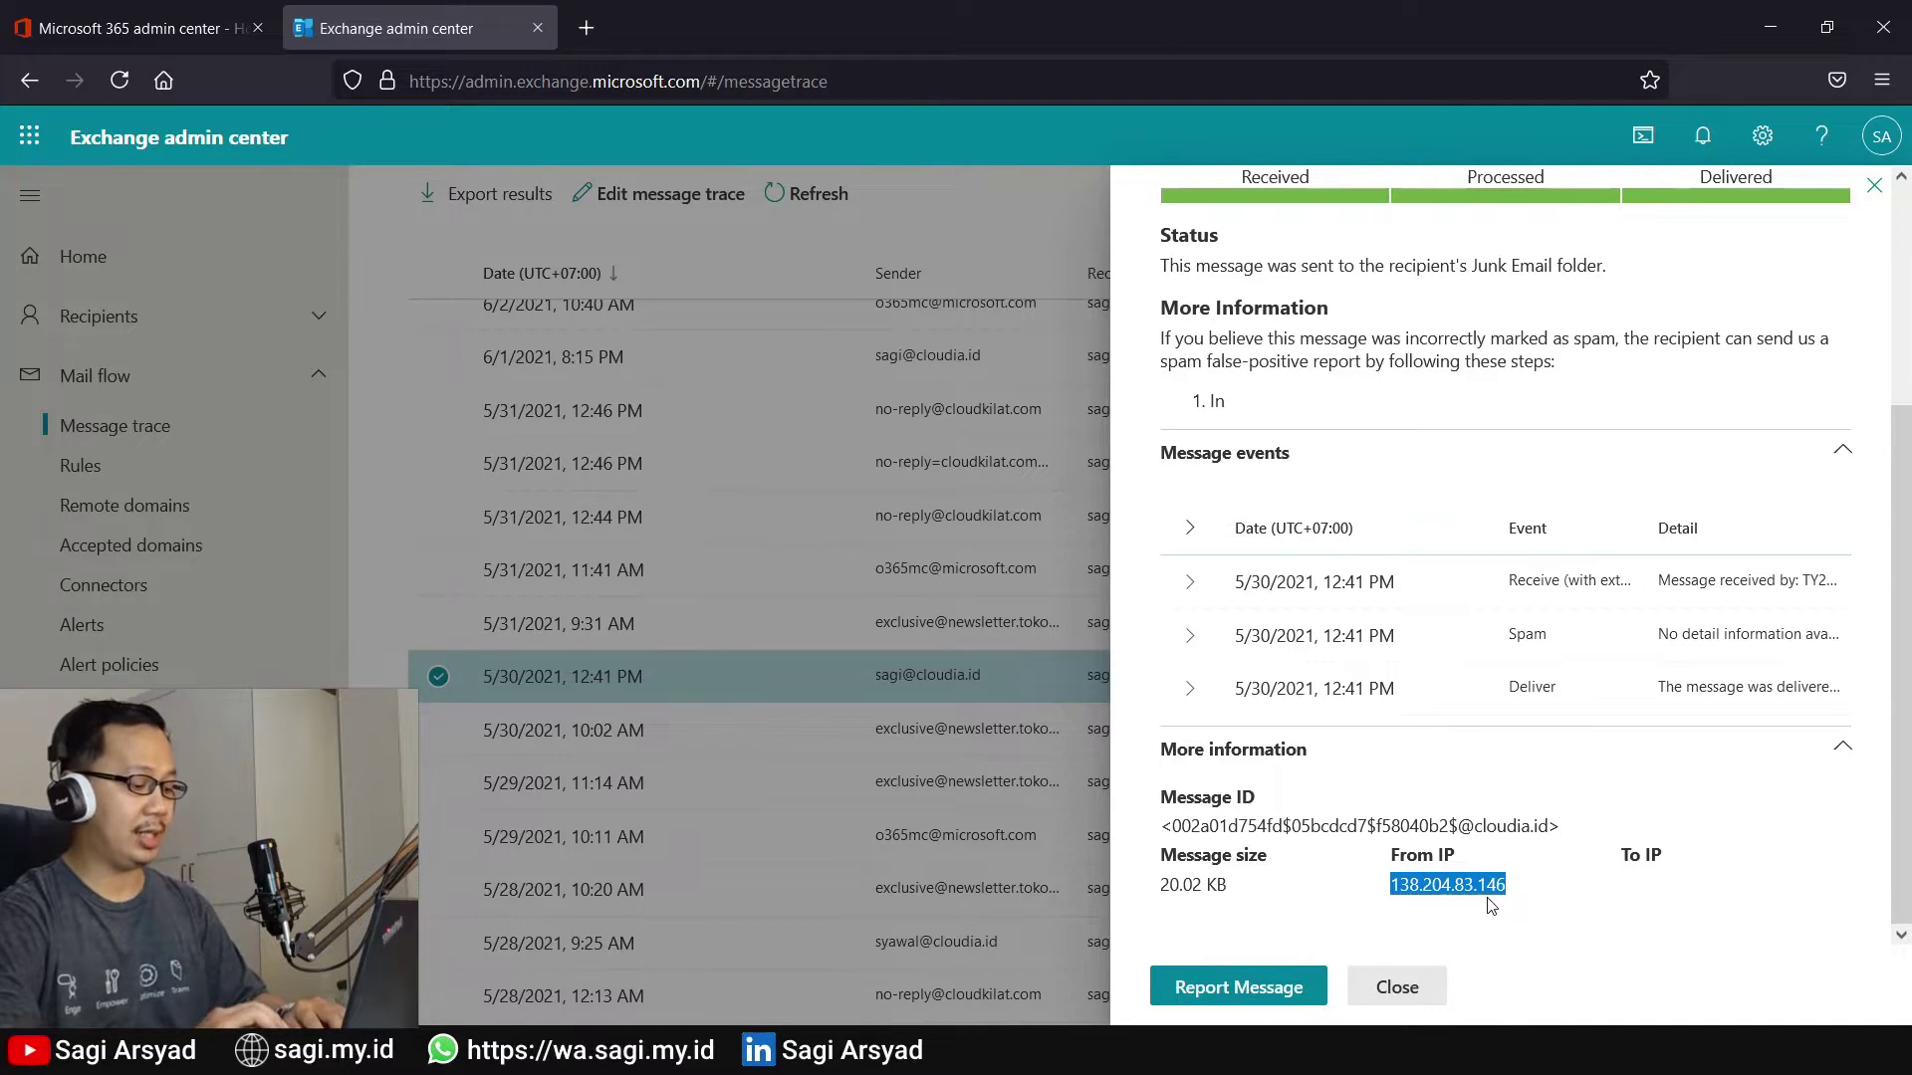
key(ctrl+t)
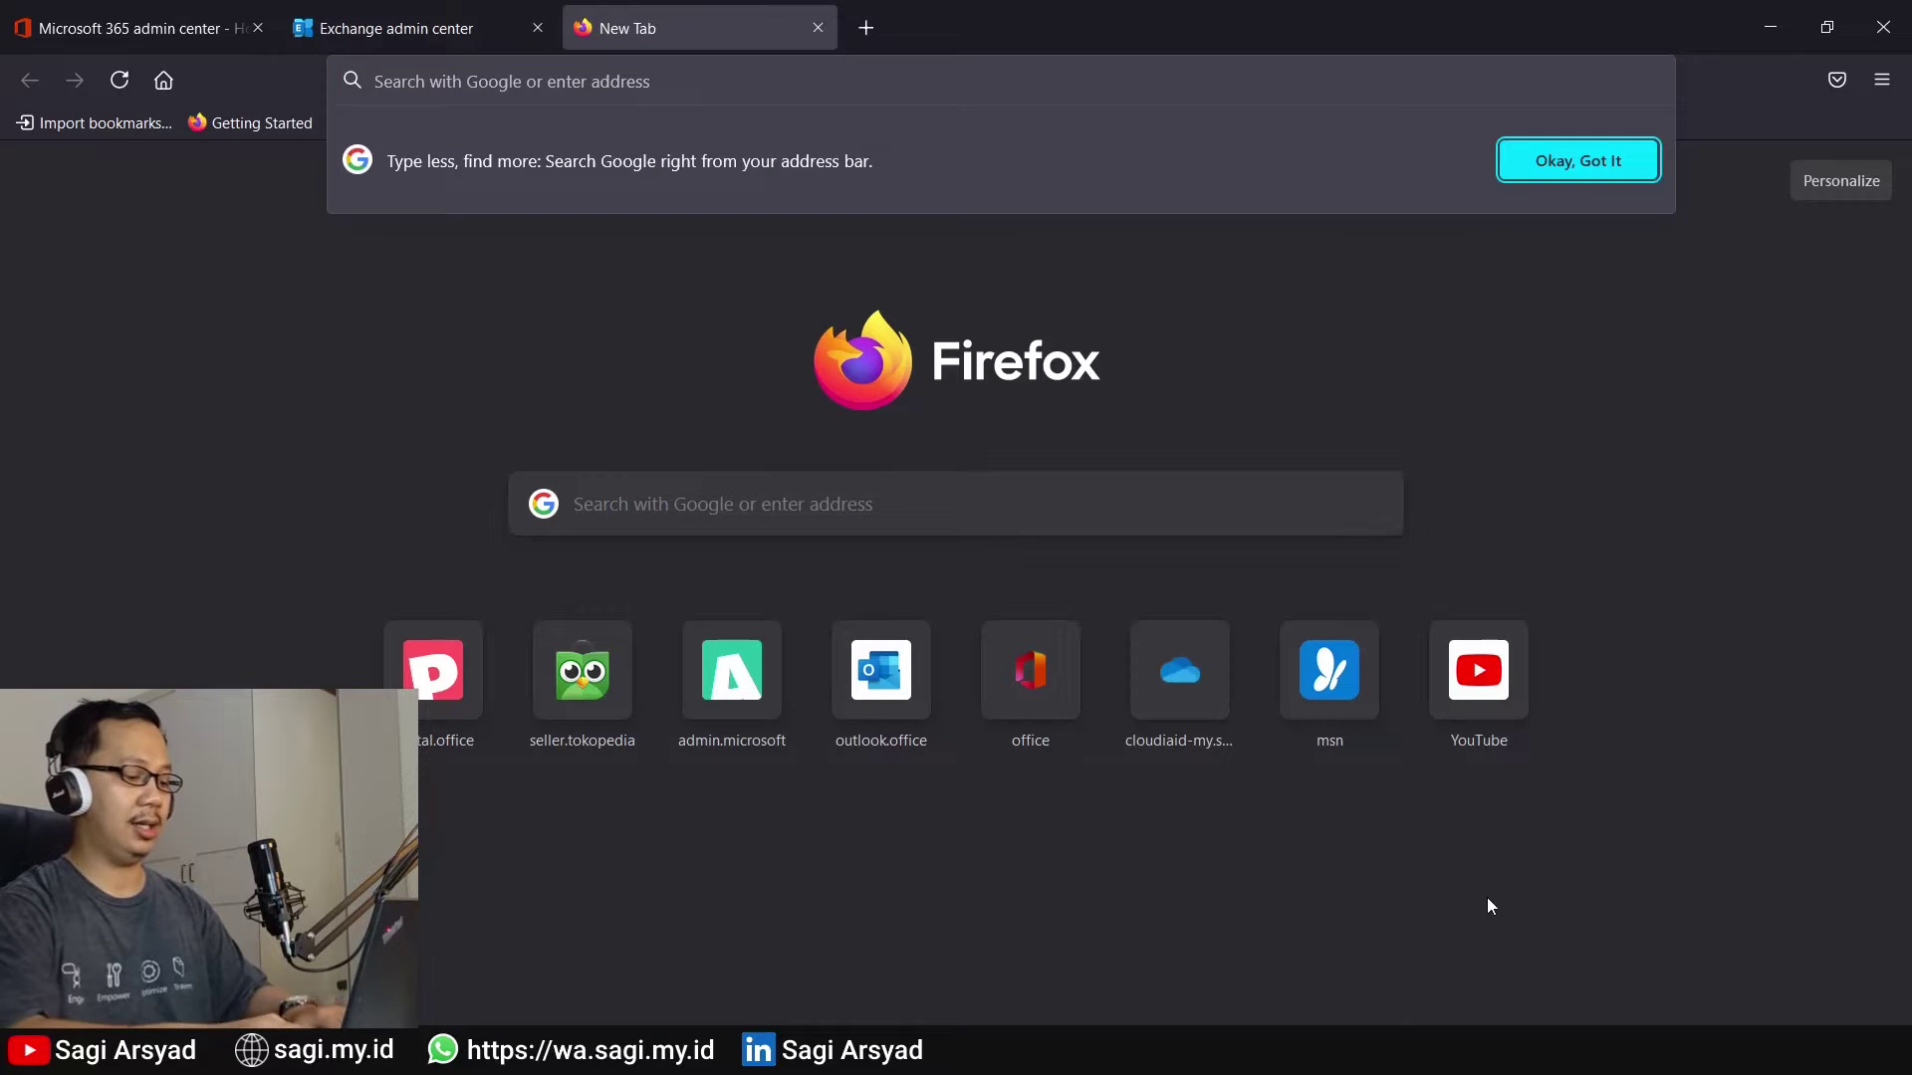
Whois 138.204.83.146 on who.is, highlighting its Montevideo city, then return to the admin center
text(whois ip)
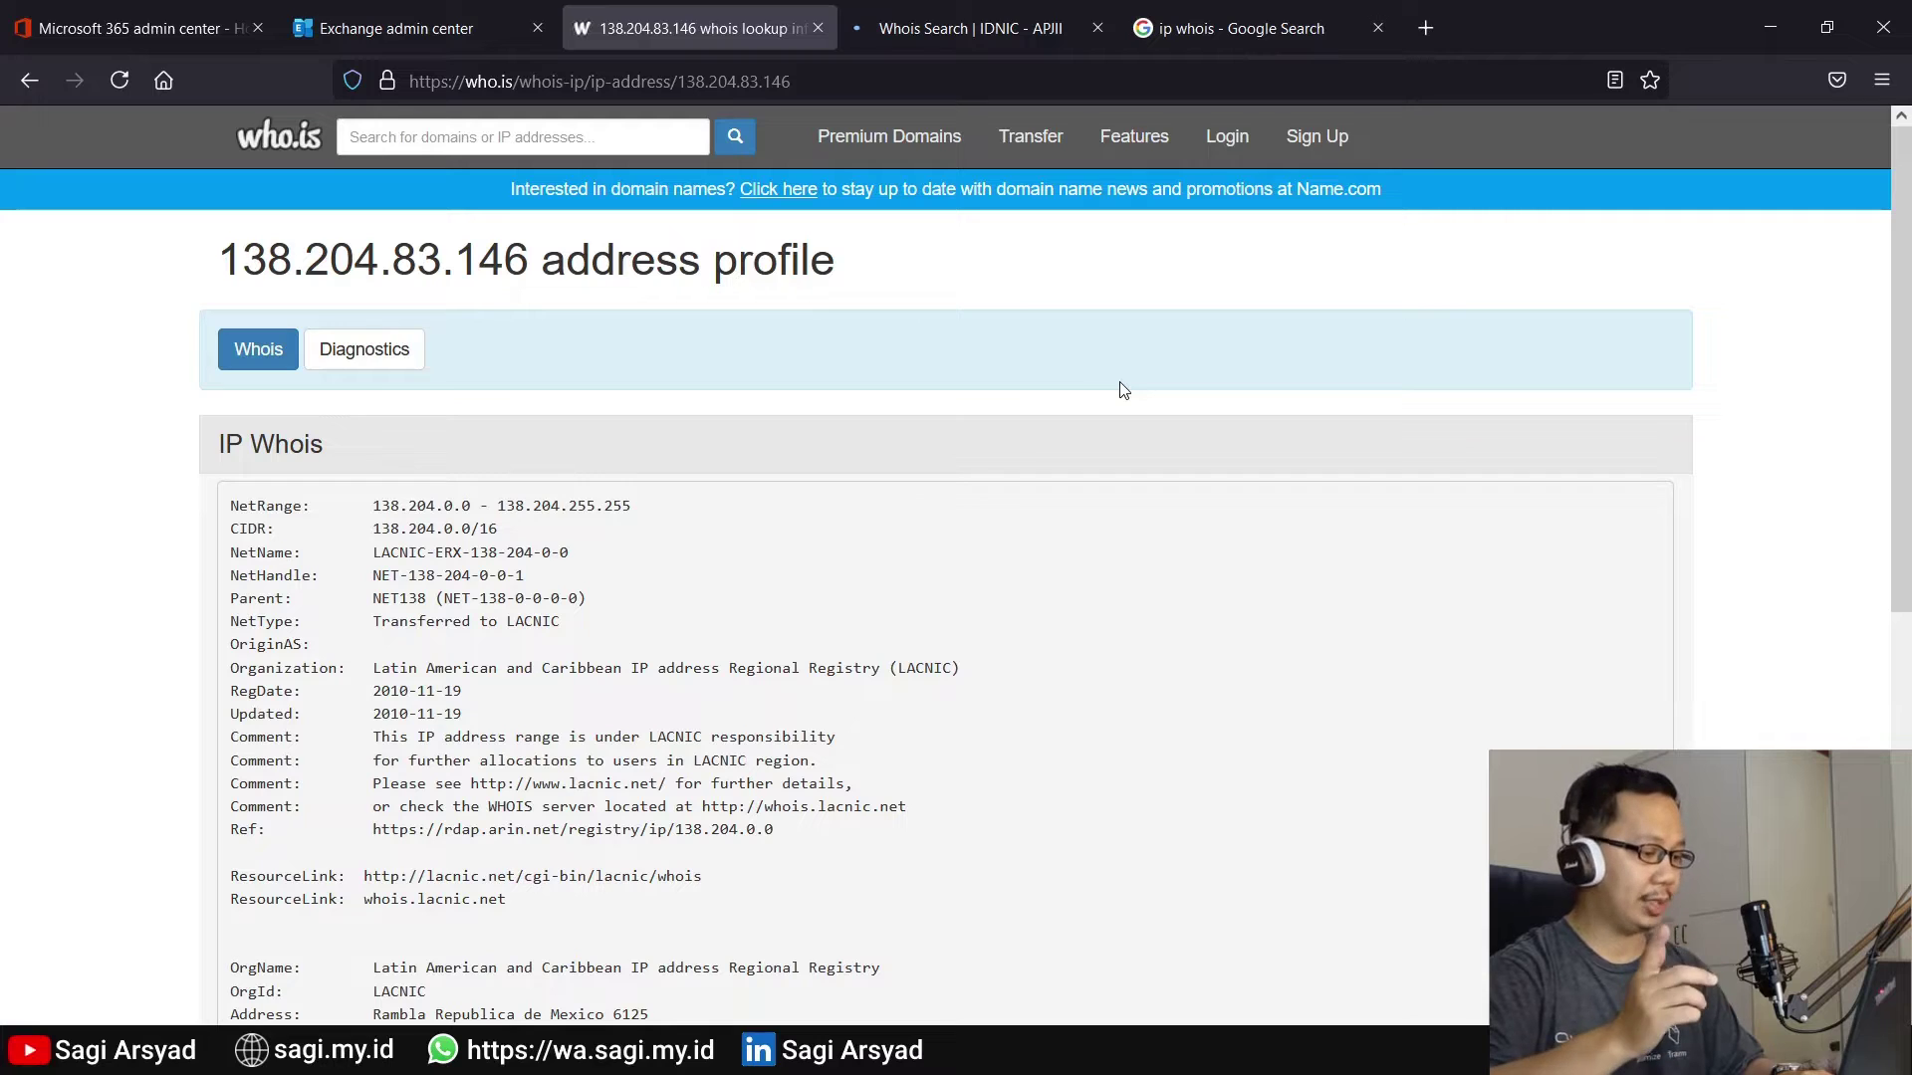
scroll(1088, 521, down, 4)
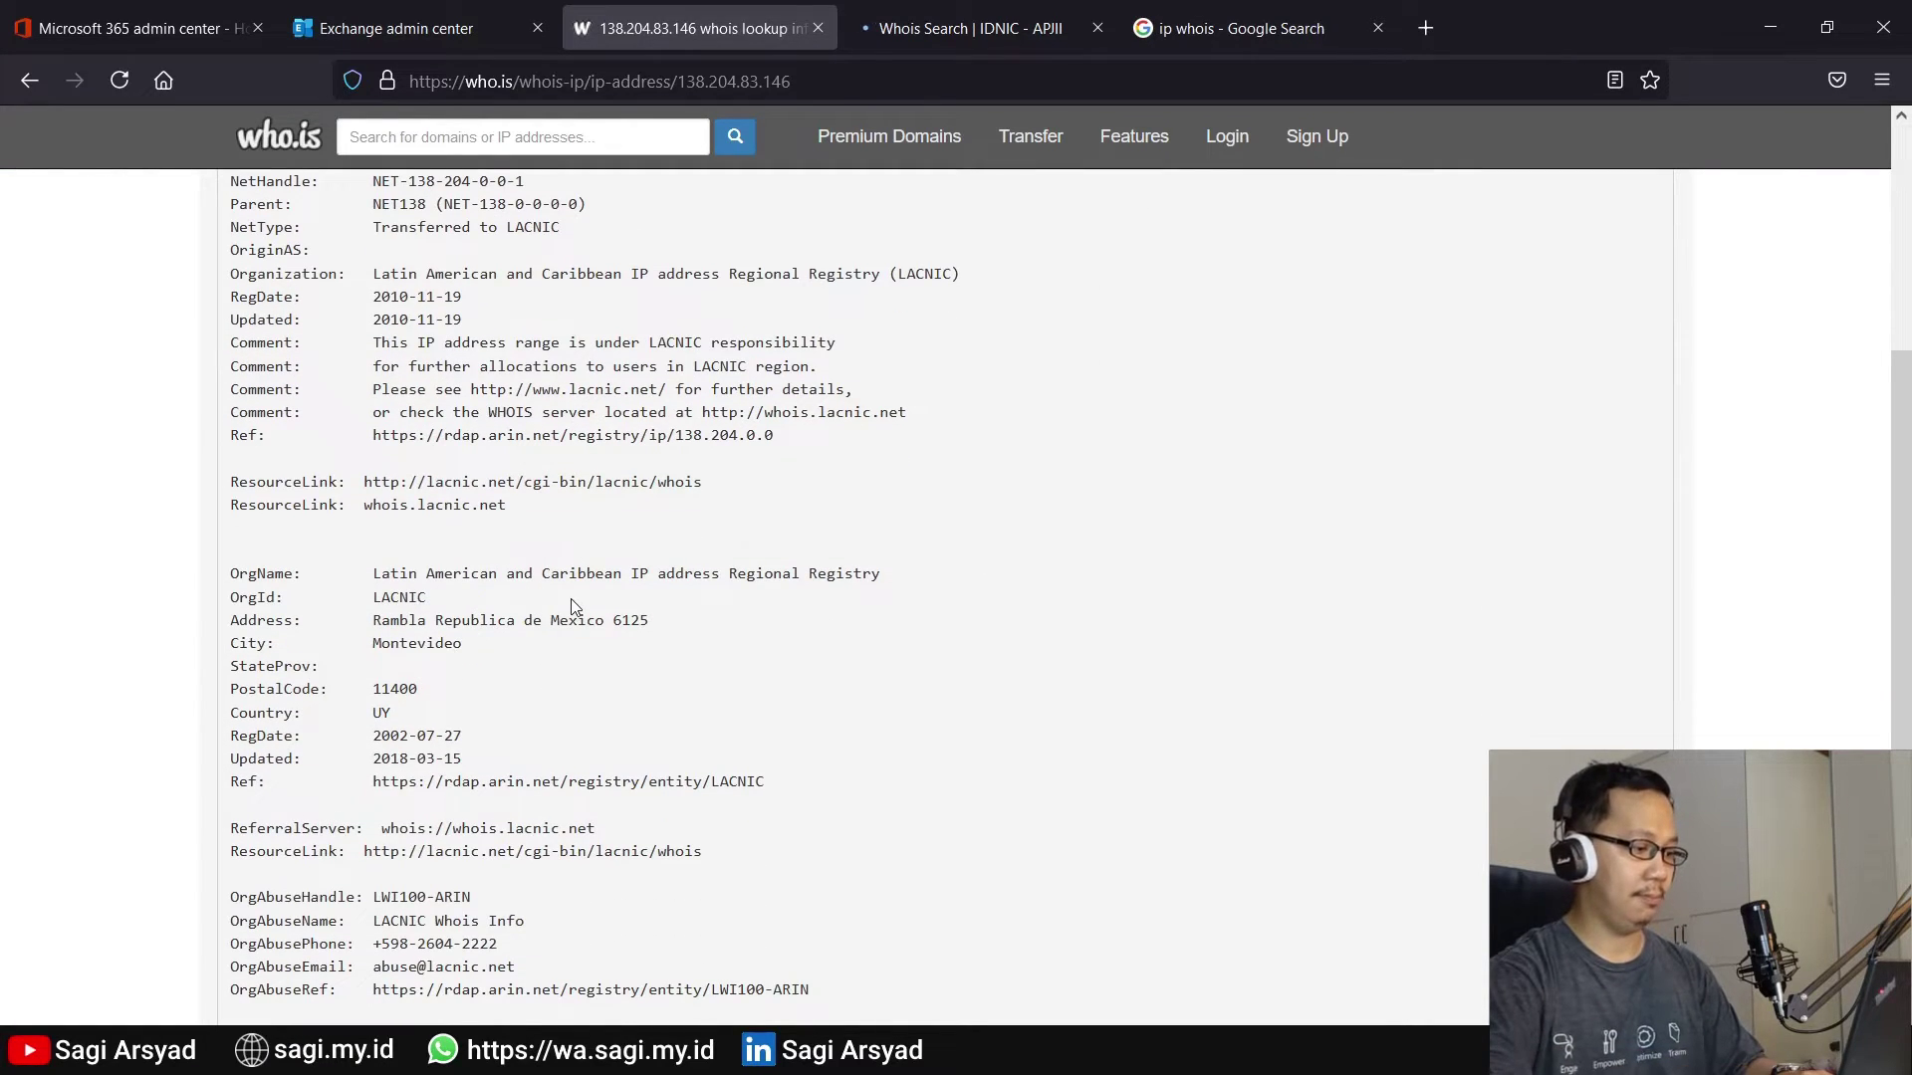
double_click(419, 644)
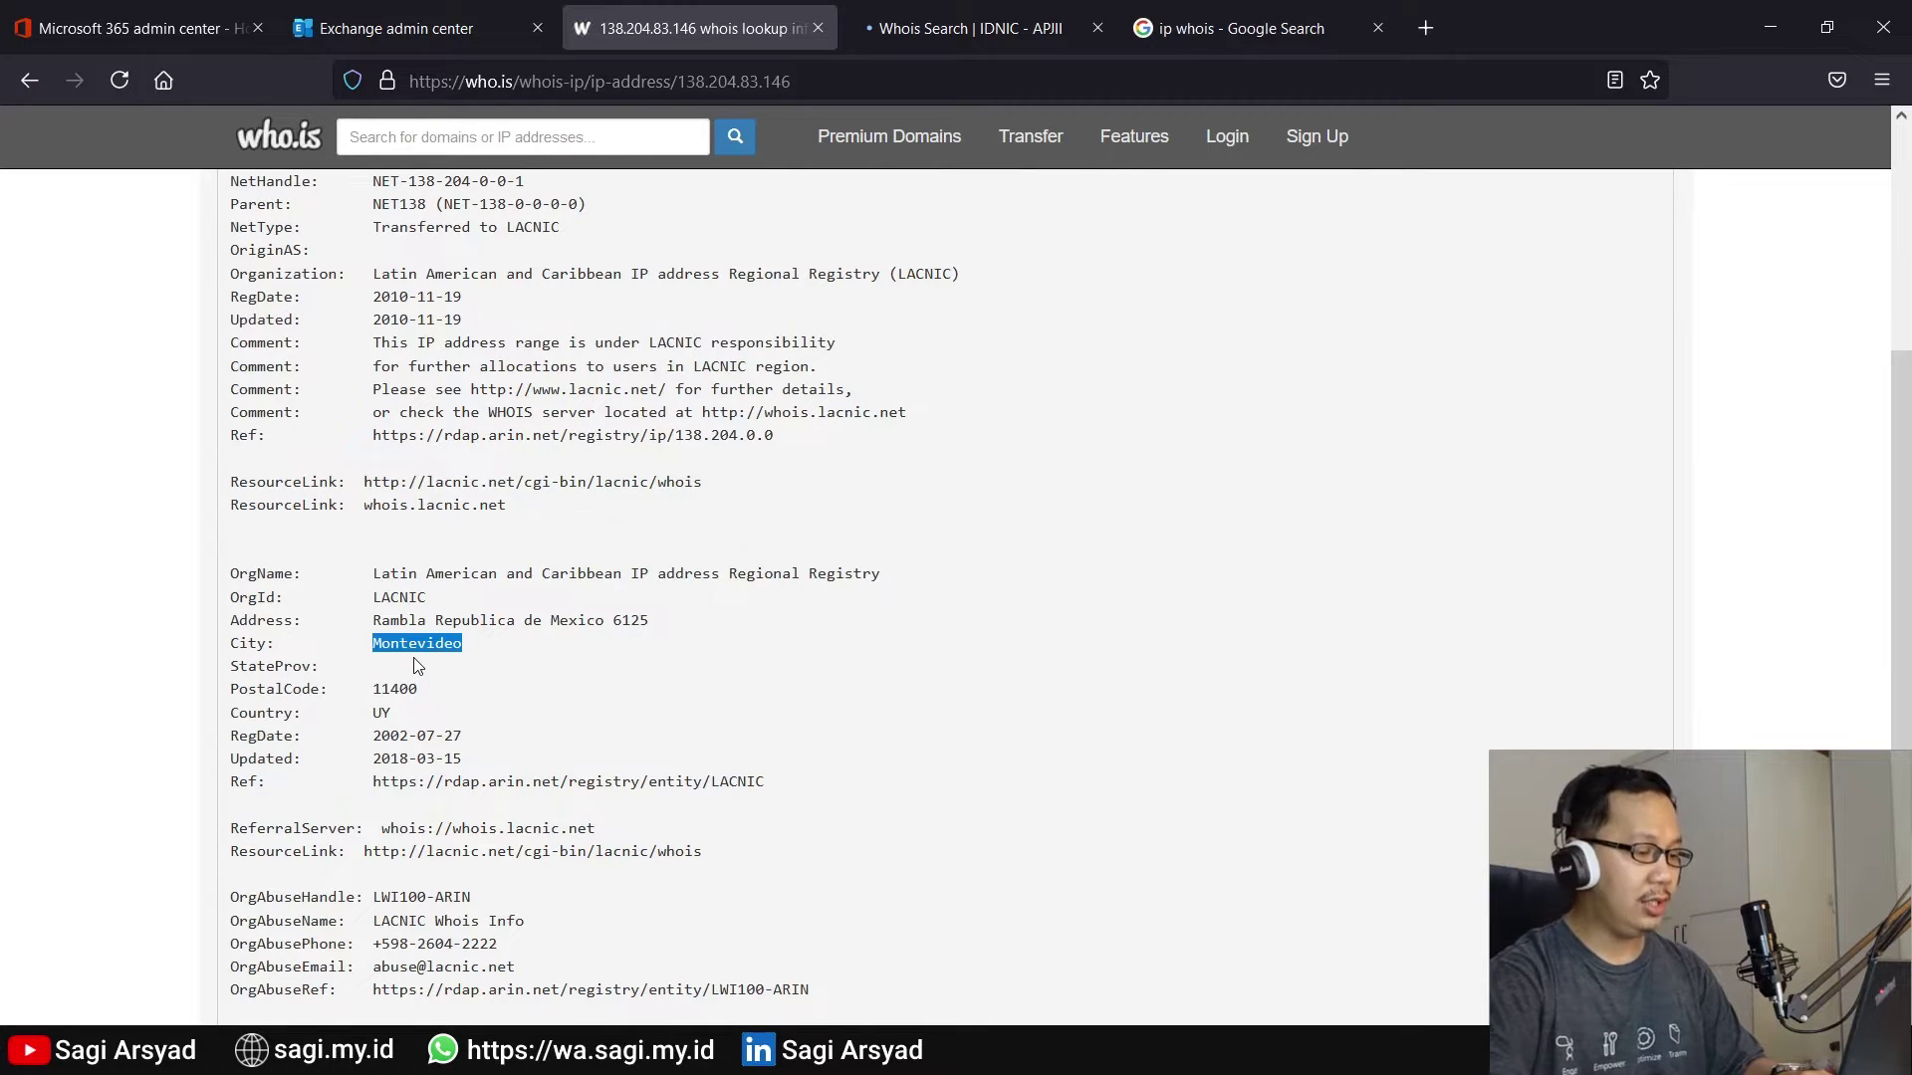
scroll(417, 666, down, 2)
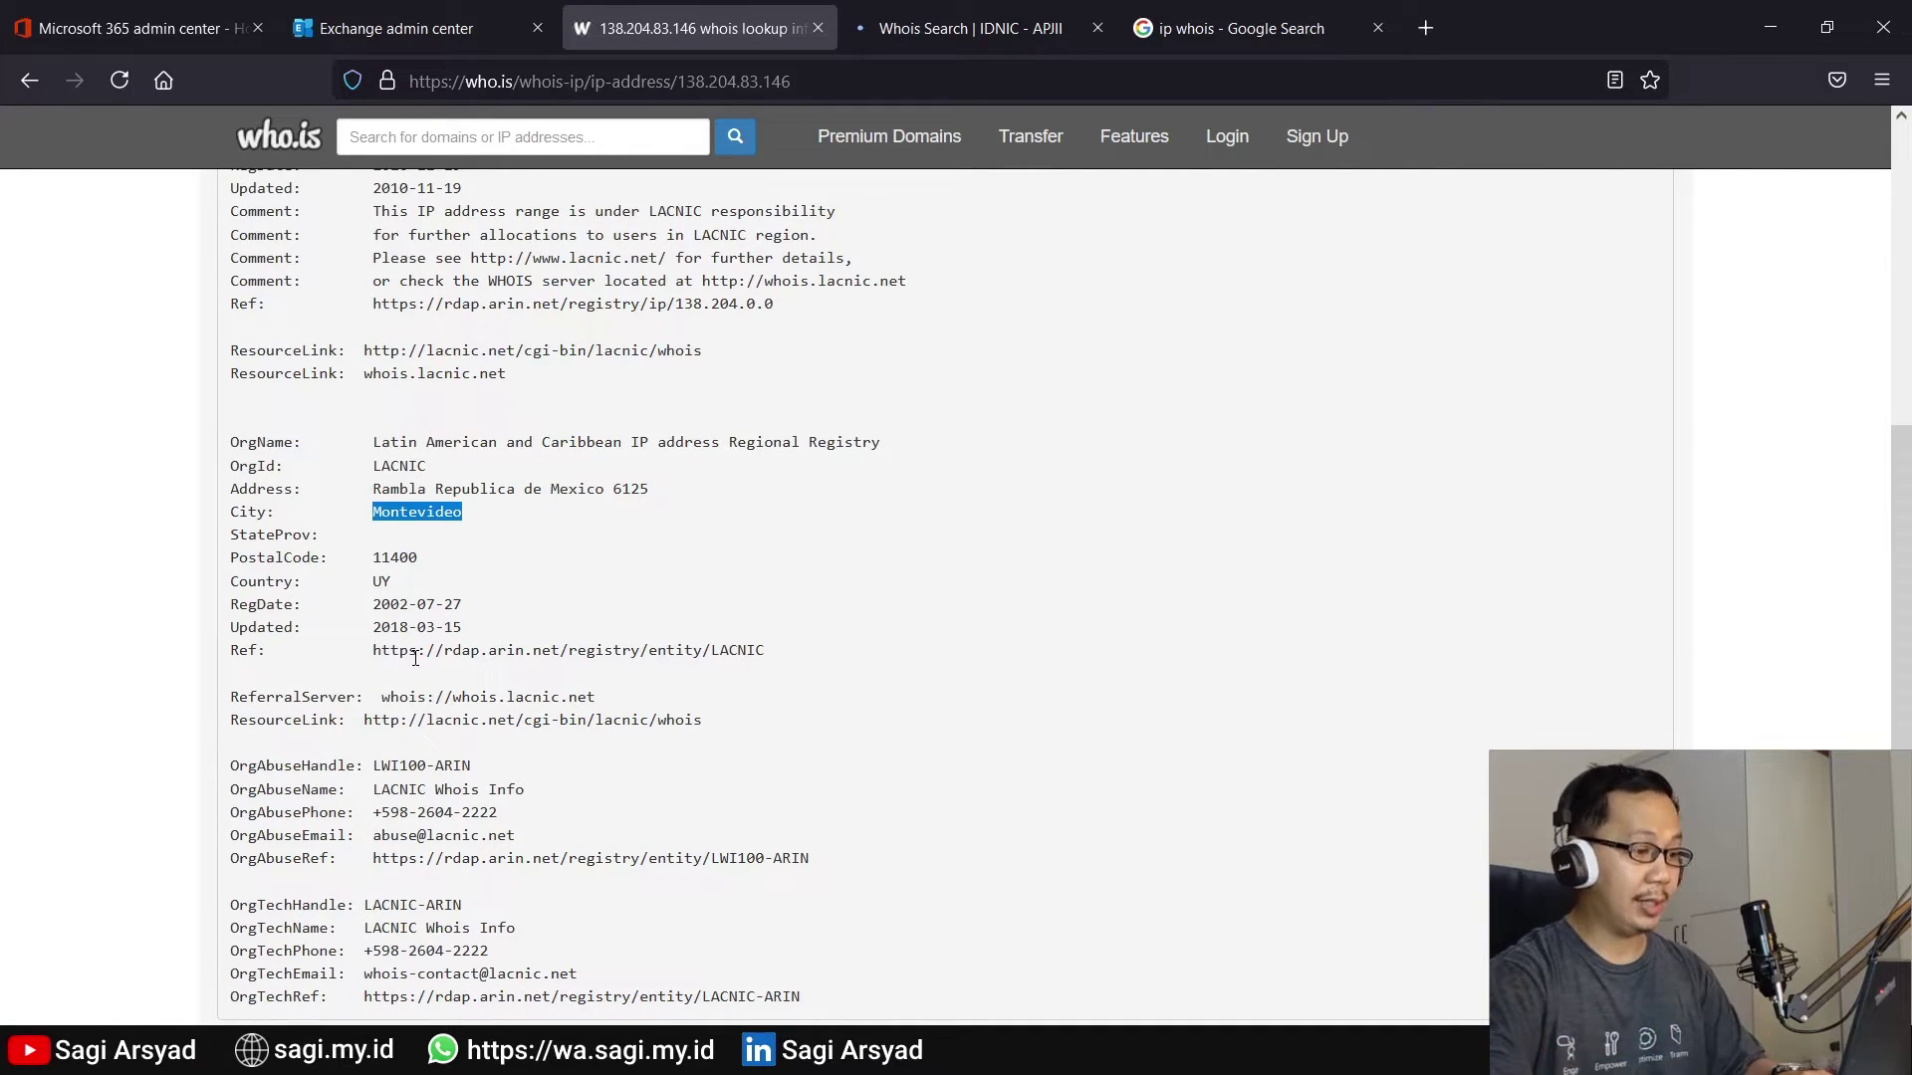
scroll(415, 658, down, 3)
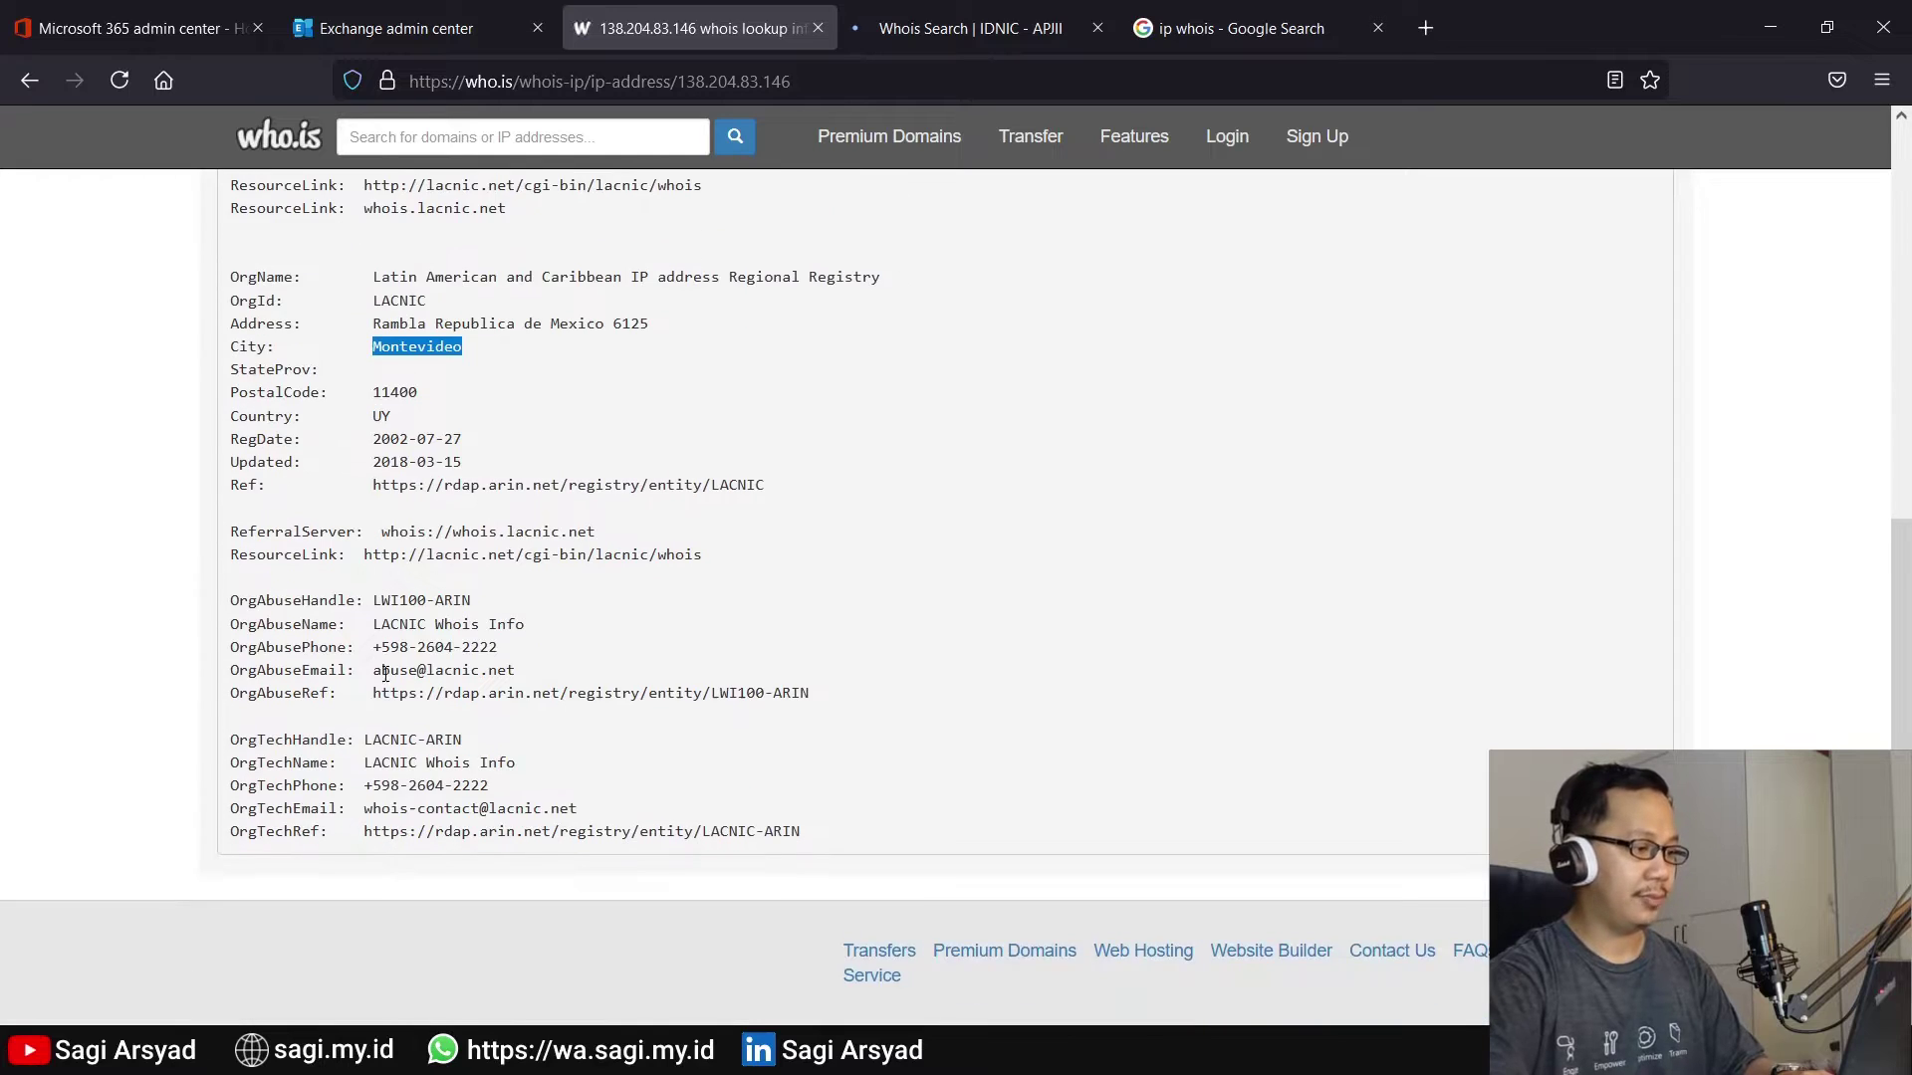
scroll(385, 674, up, 6)
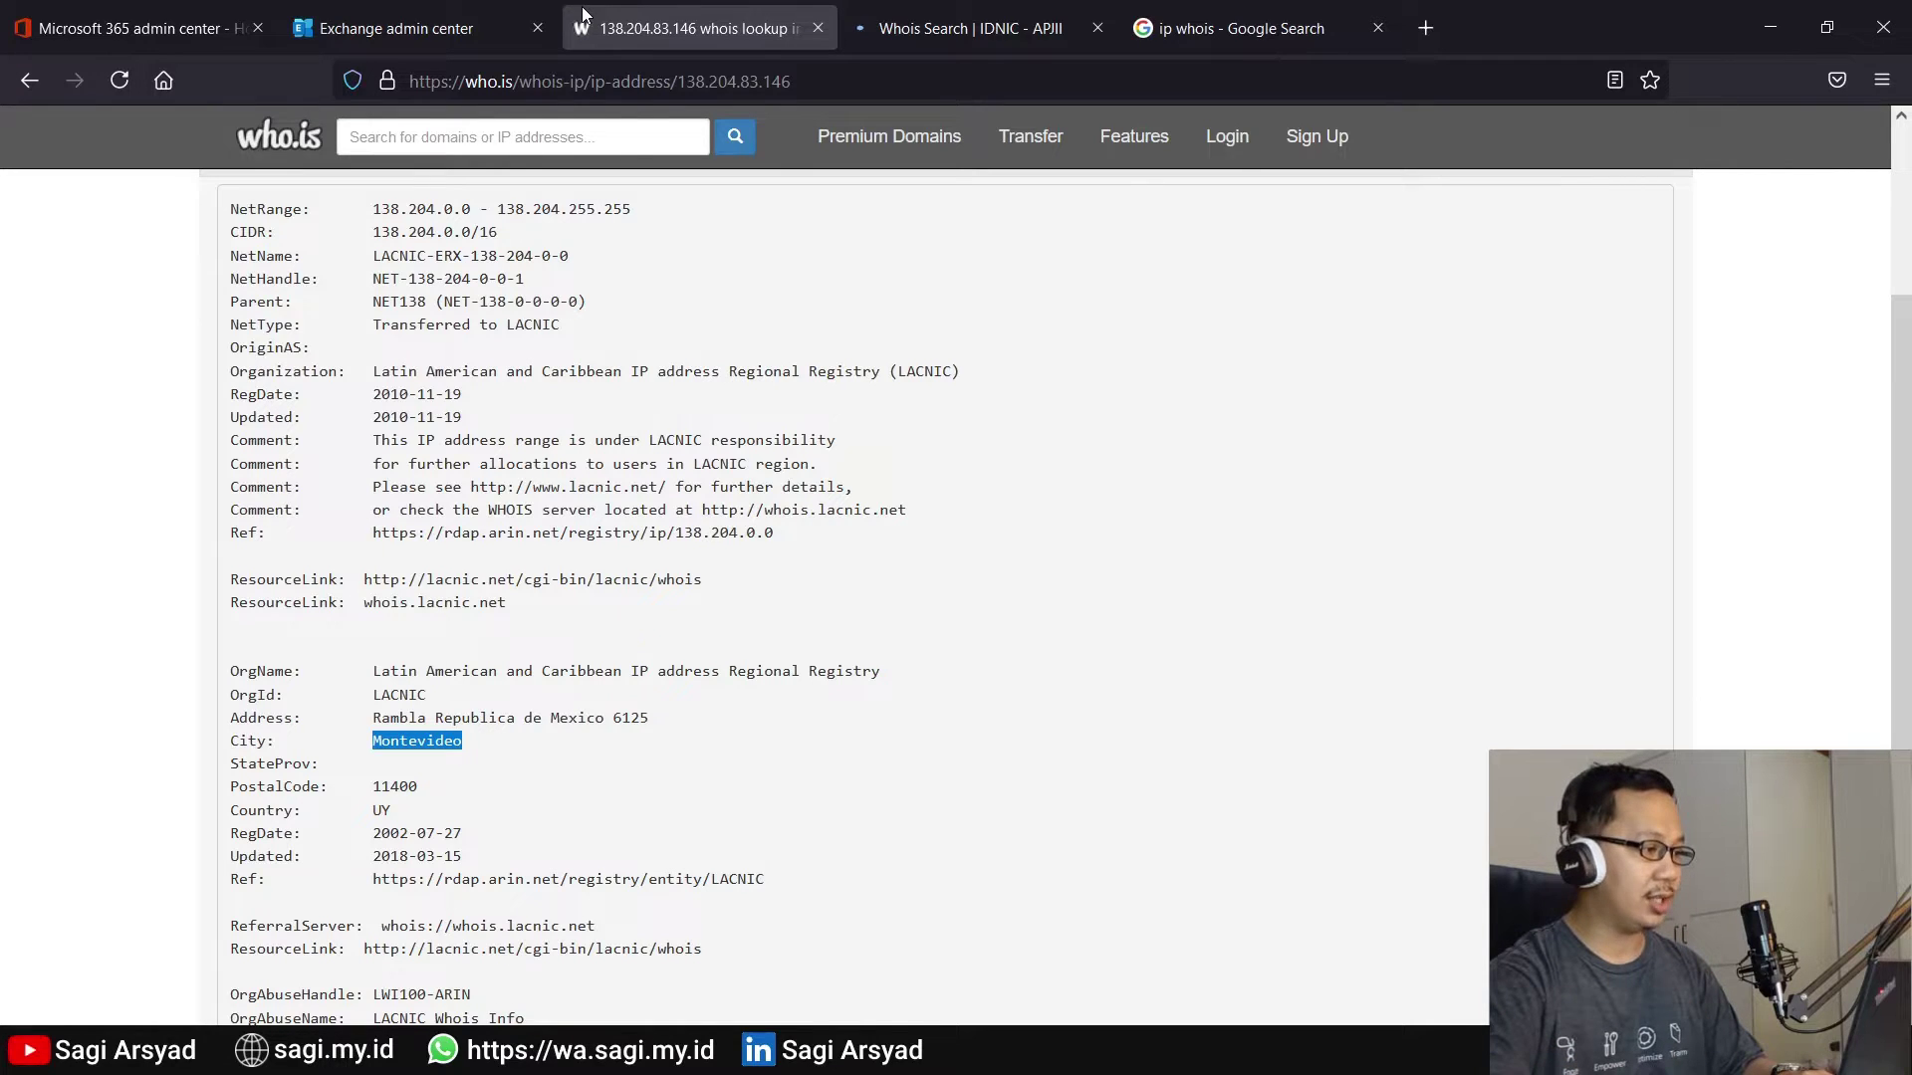
click(149, 27)
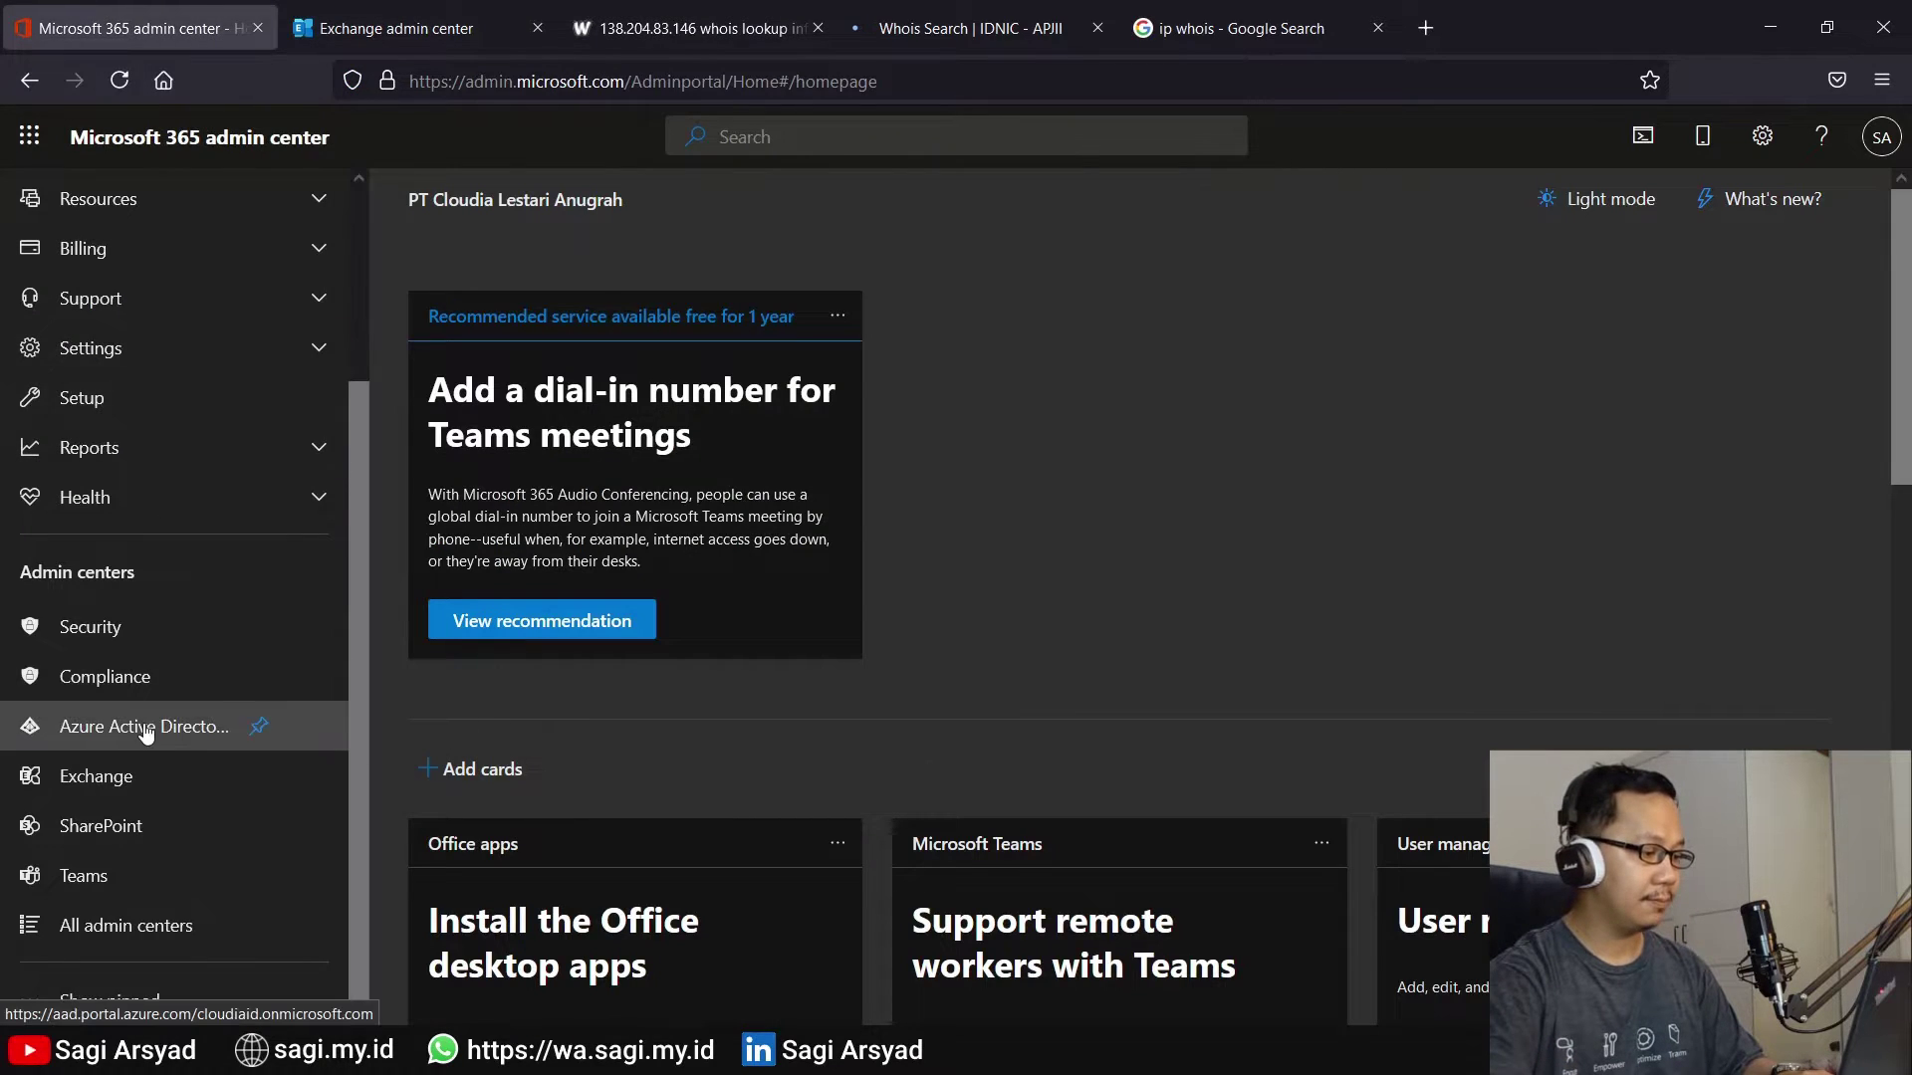
Filter the user's Azure AD sign-ins to a custom range of 05/30/2021 to 05/30/2021
click(144, 727)
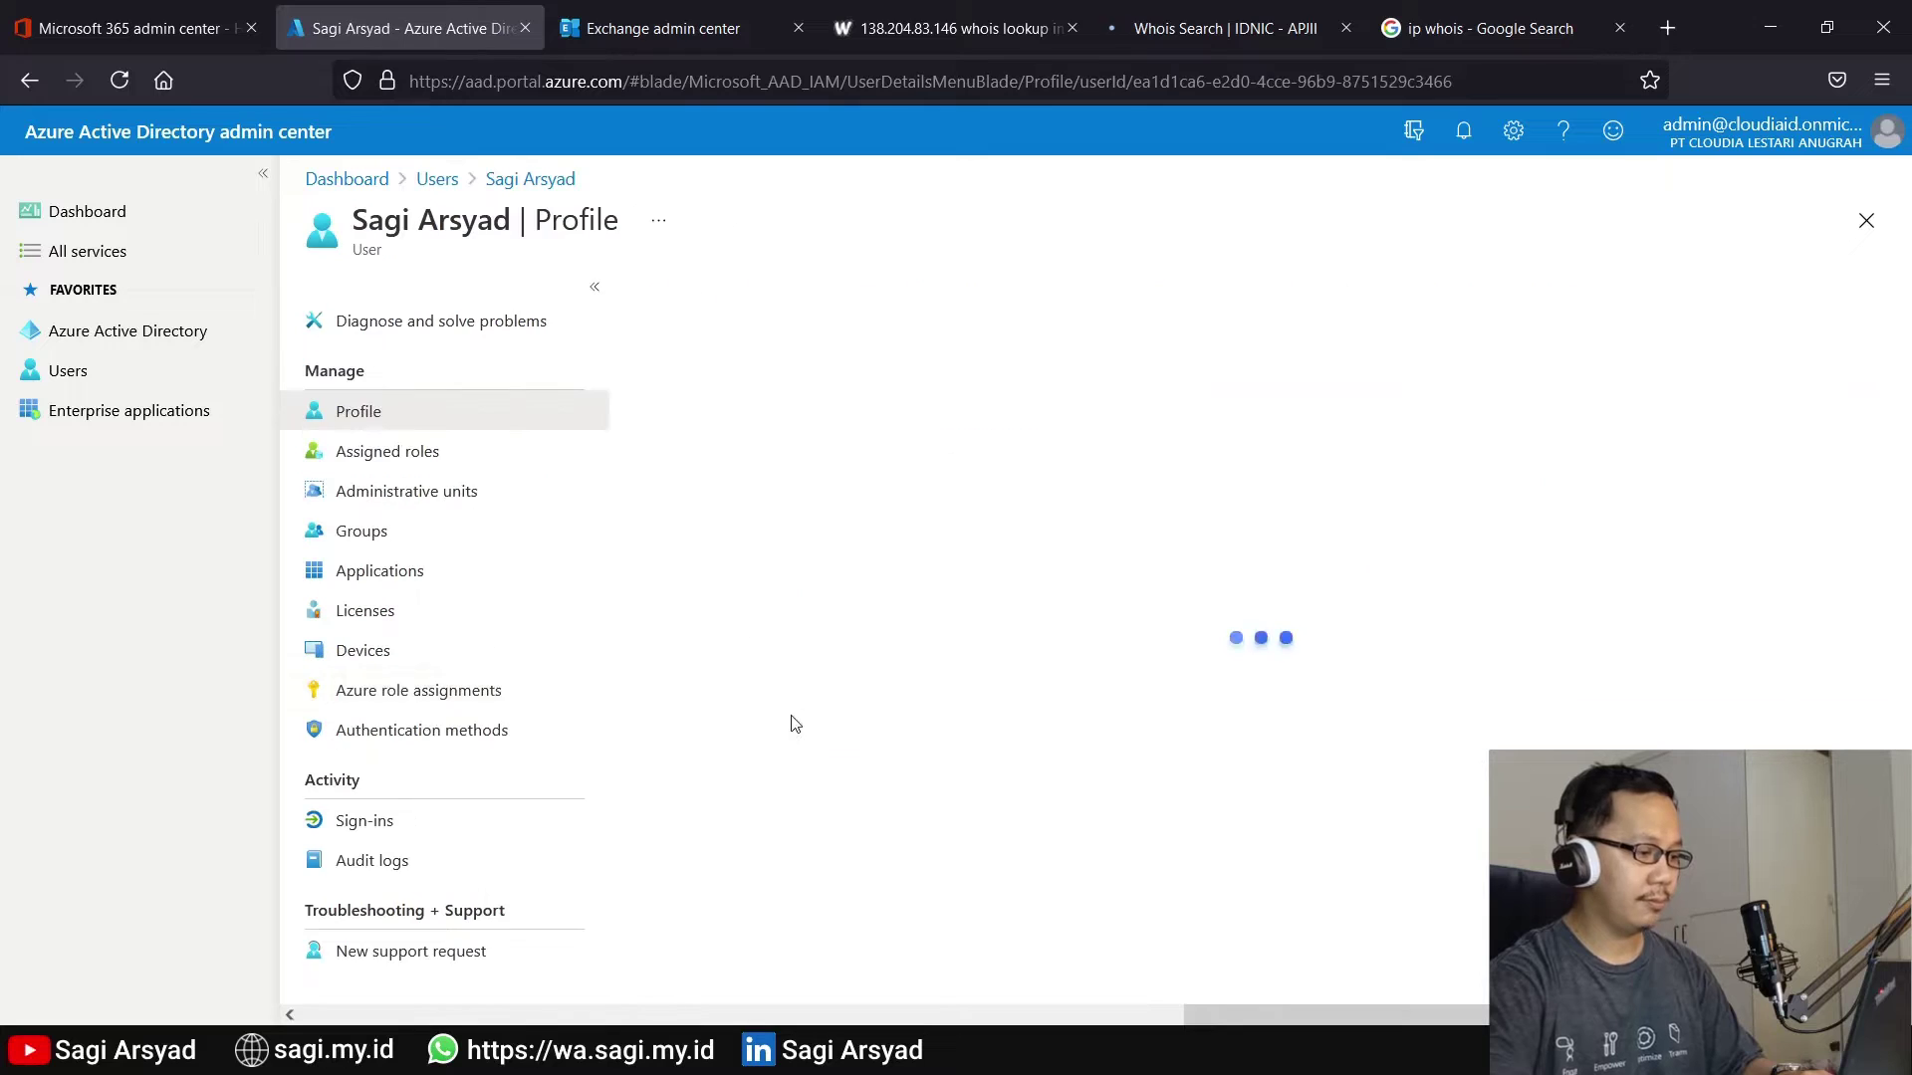
click(733, 424)
click(692, 585)
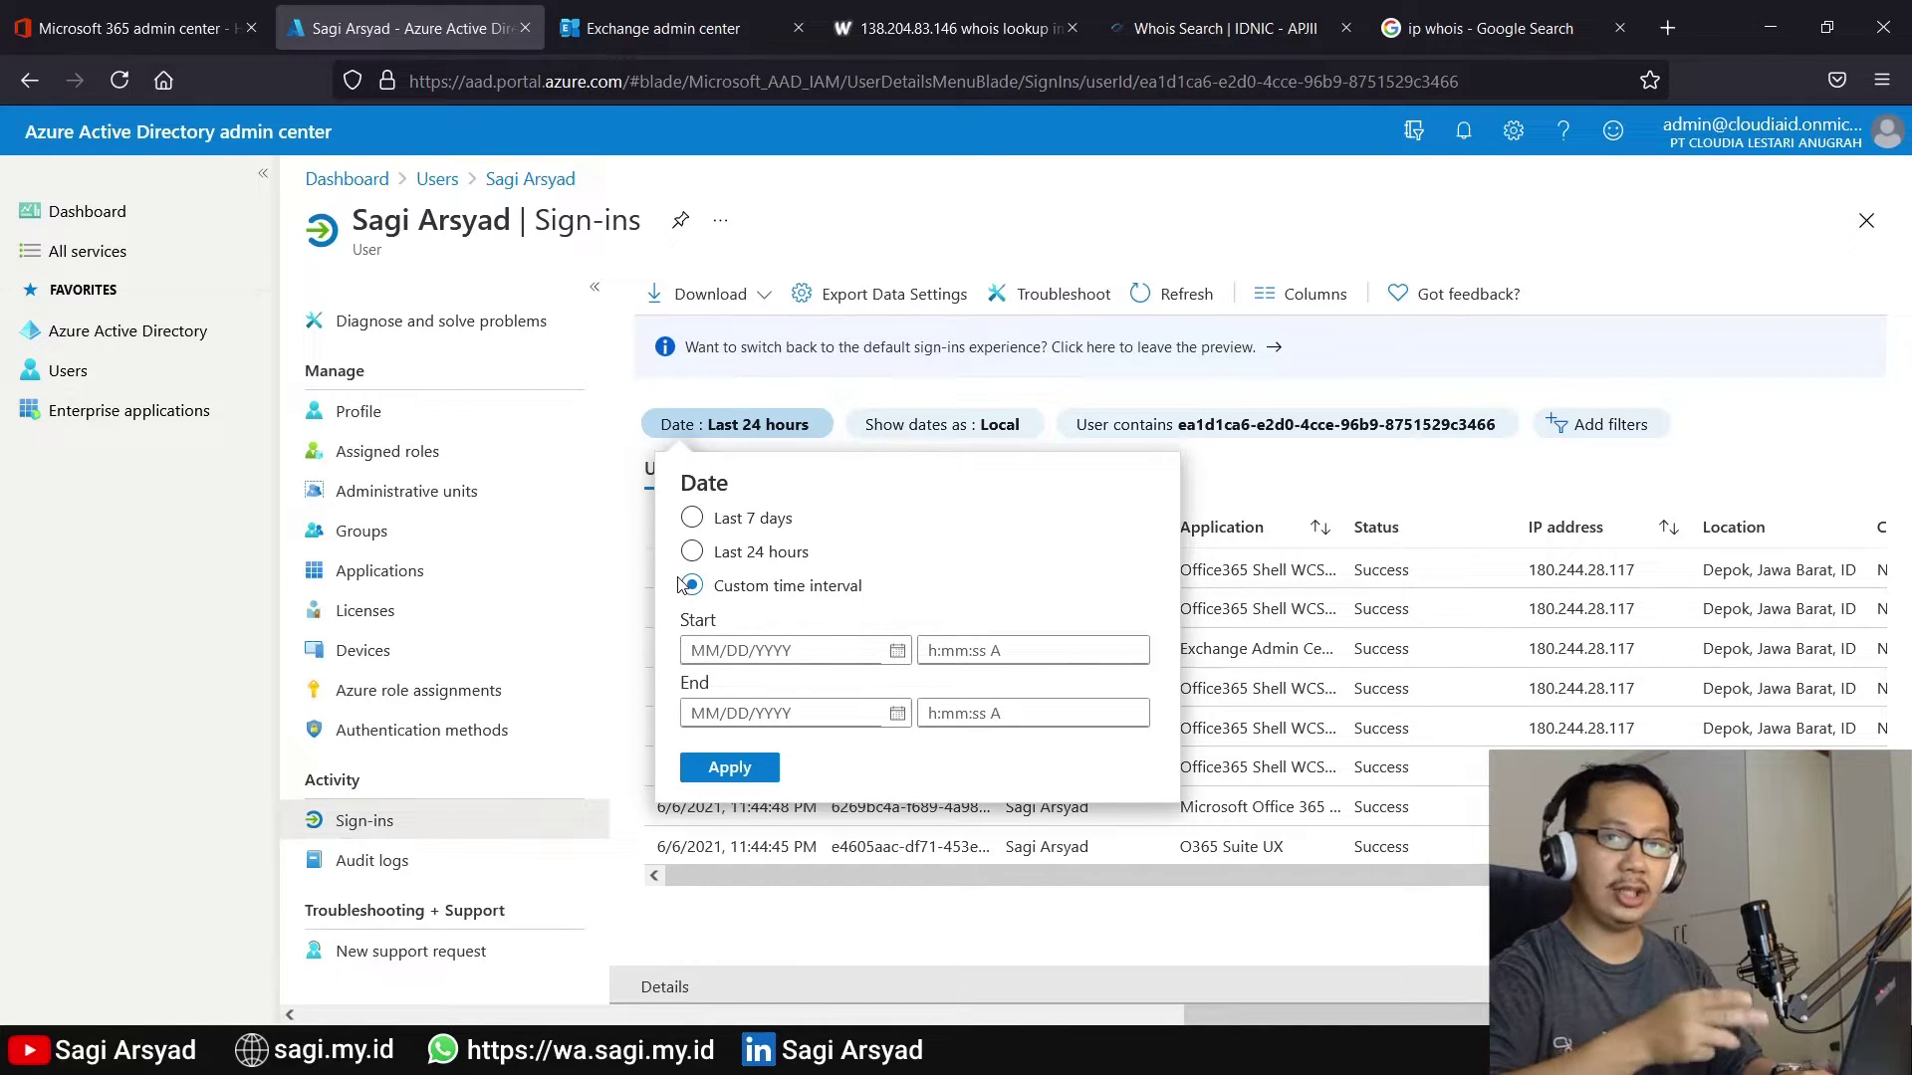
click(657, 28)
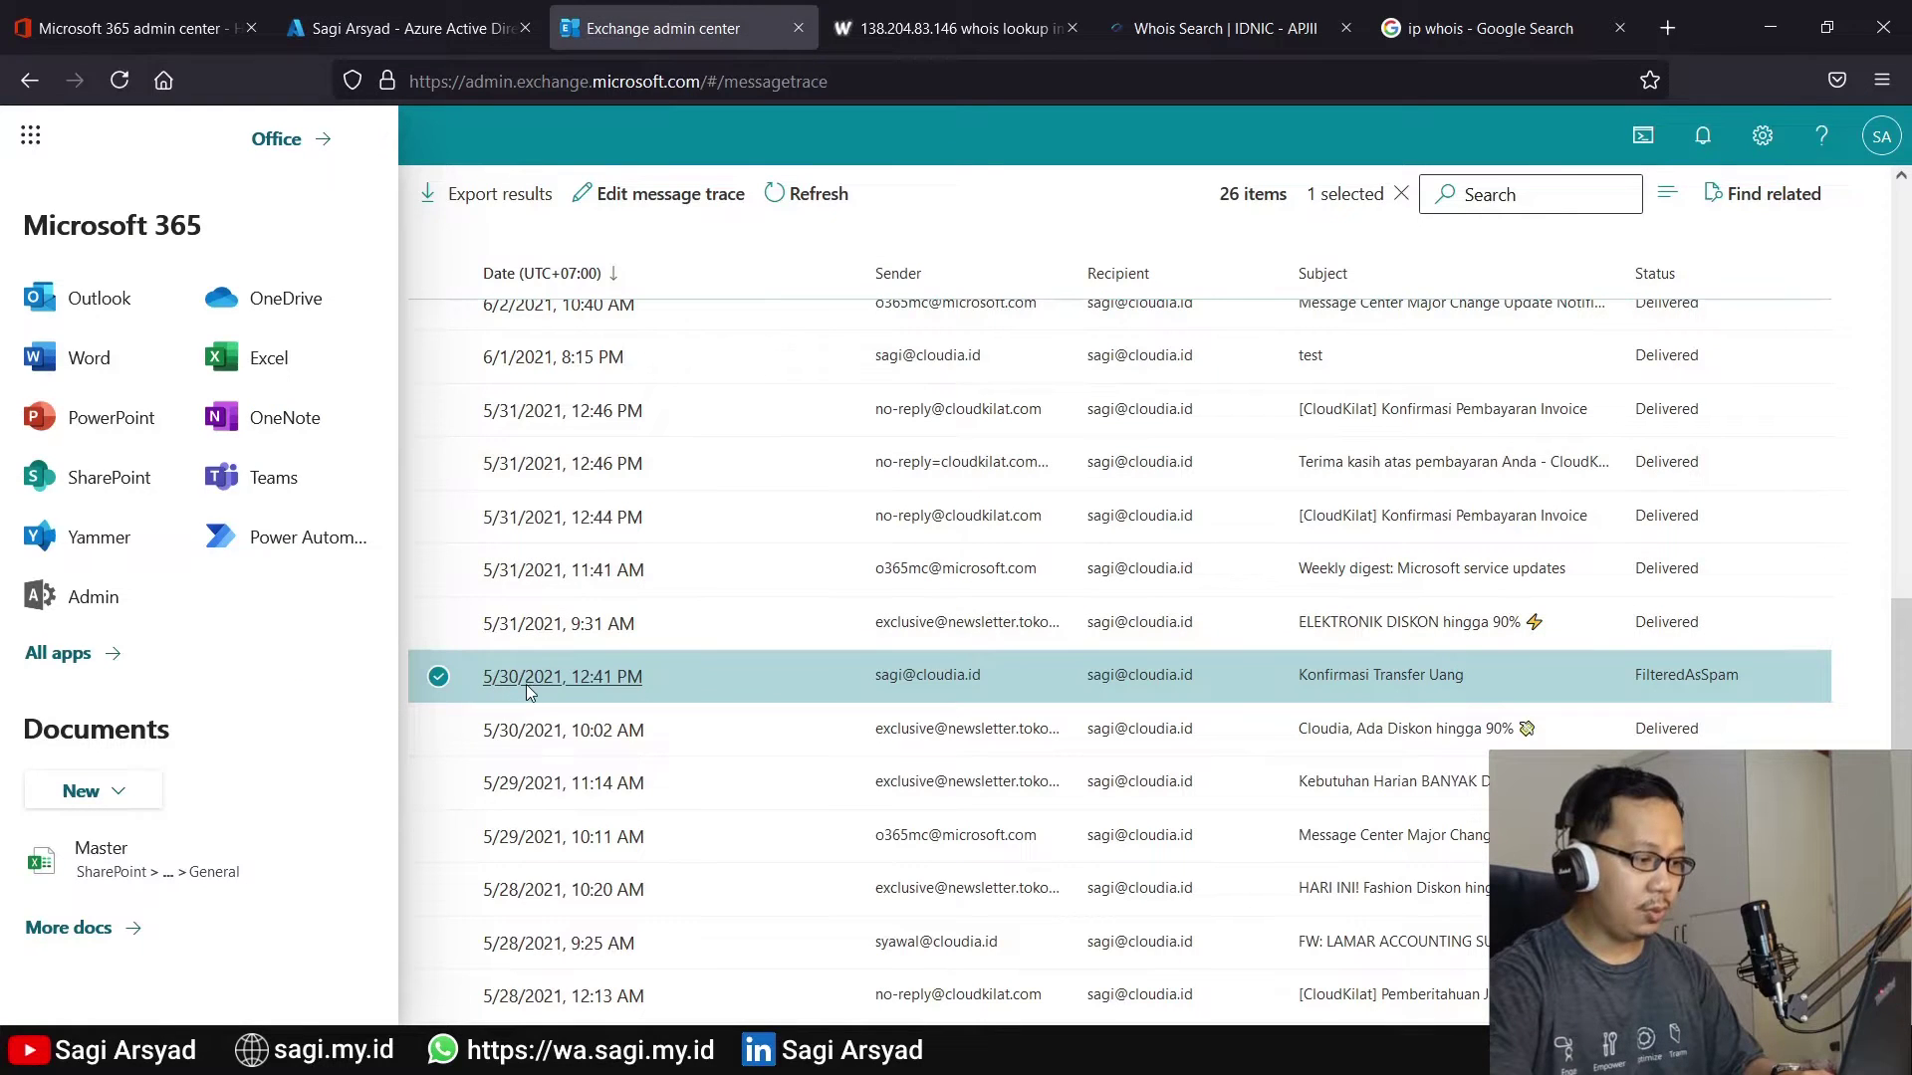
click(503, 14)
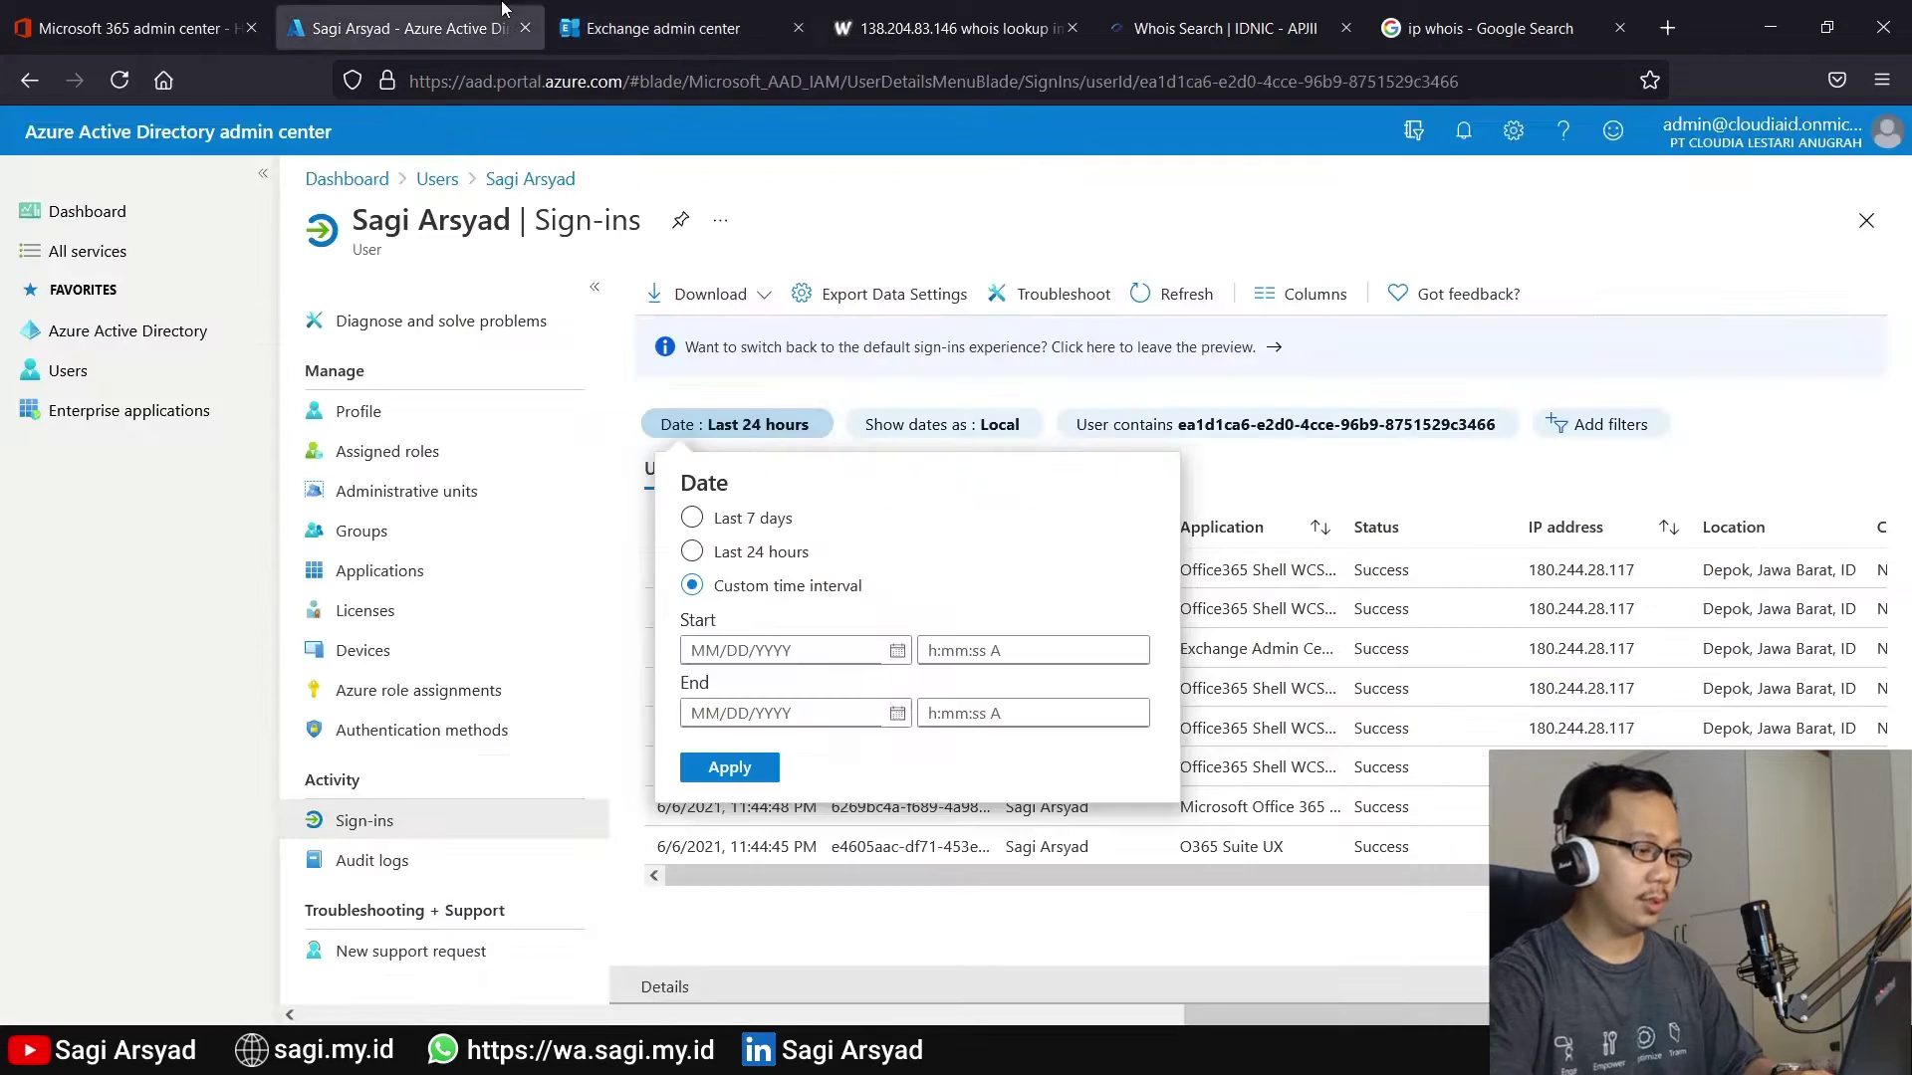
click(895, 650)
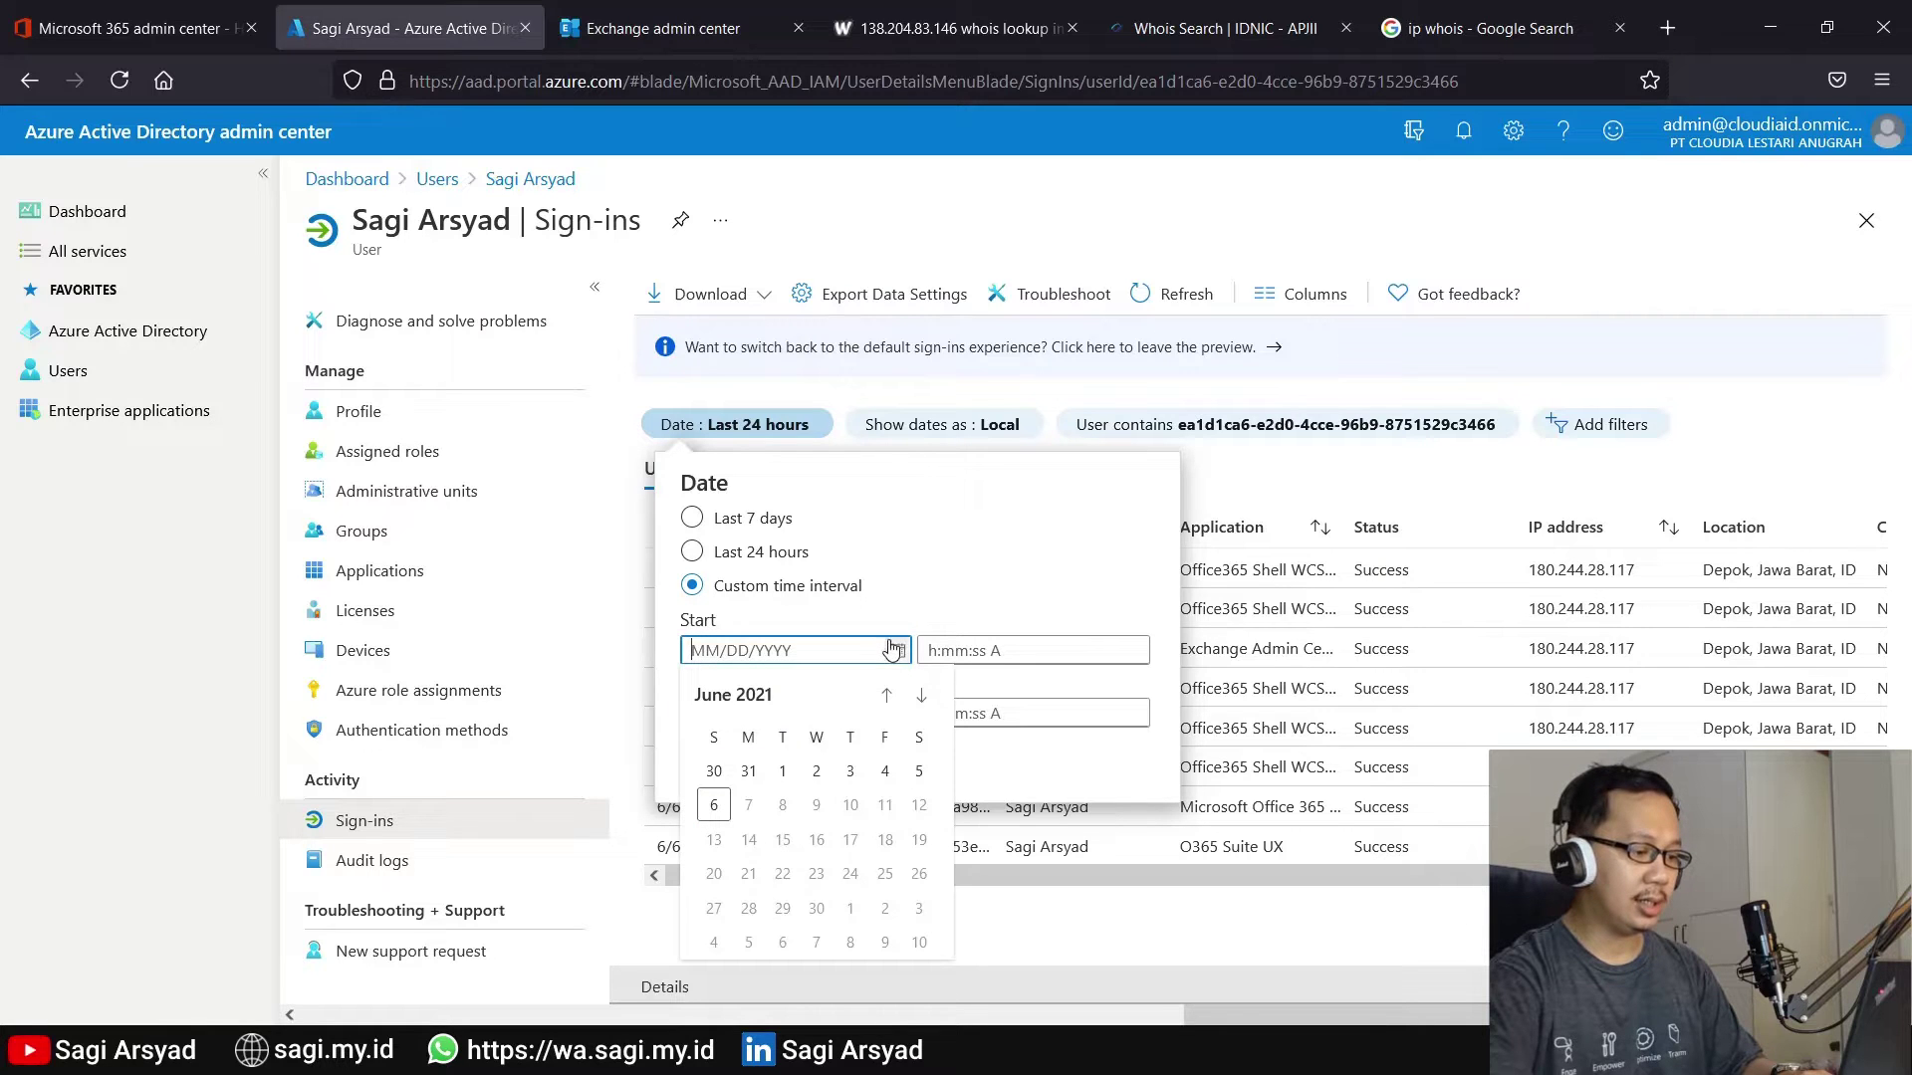
click(735, 772)
click(1020, 657)
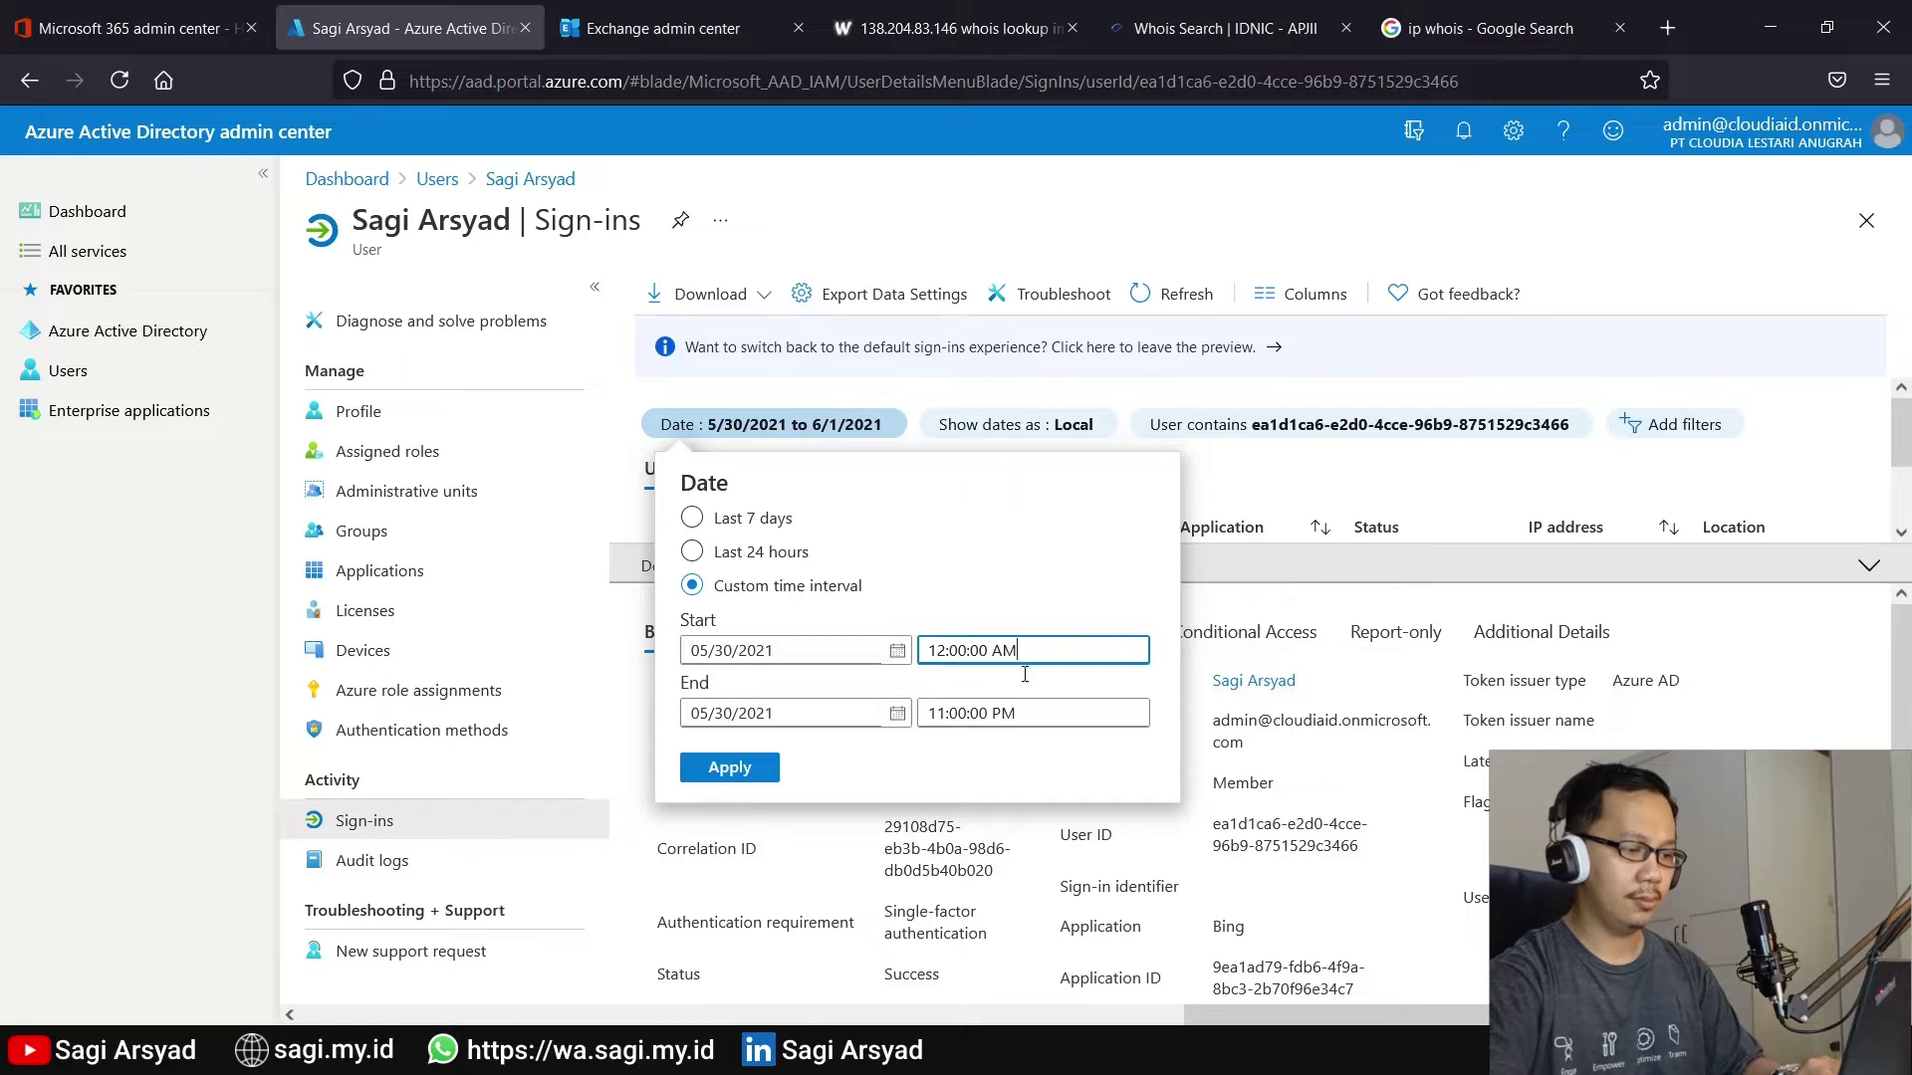
click(730, 768)
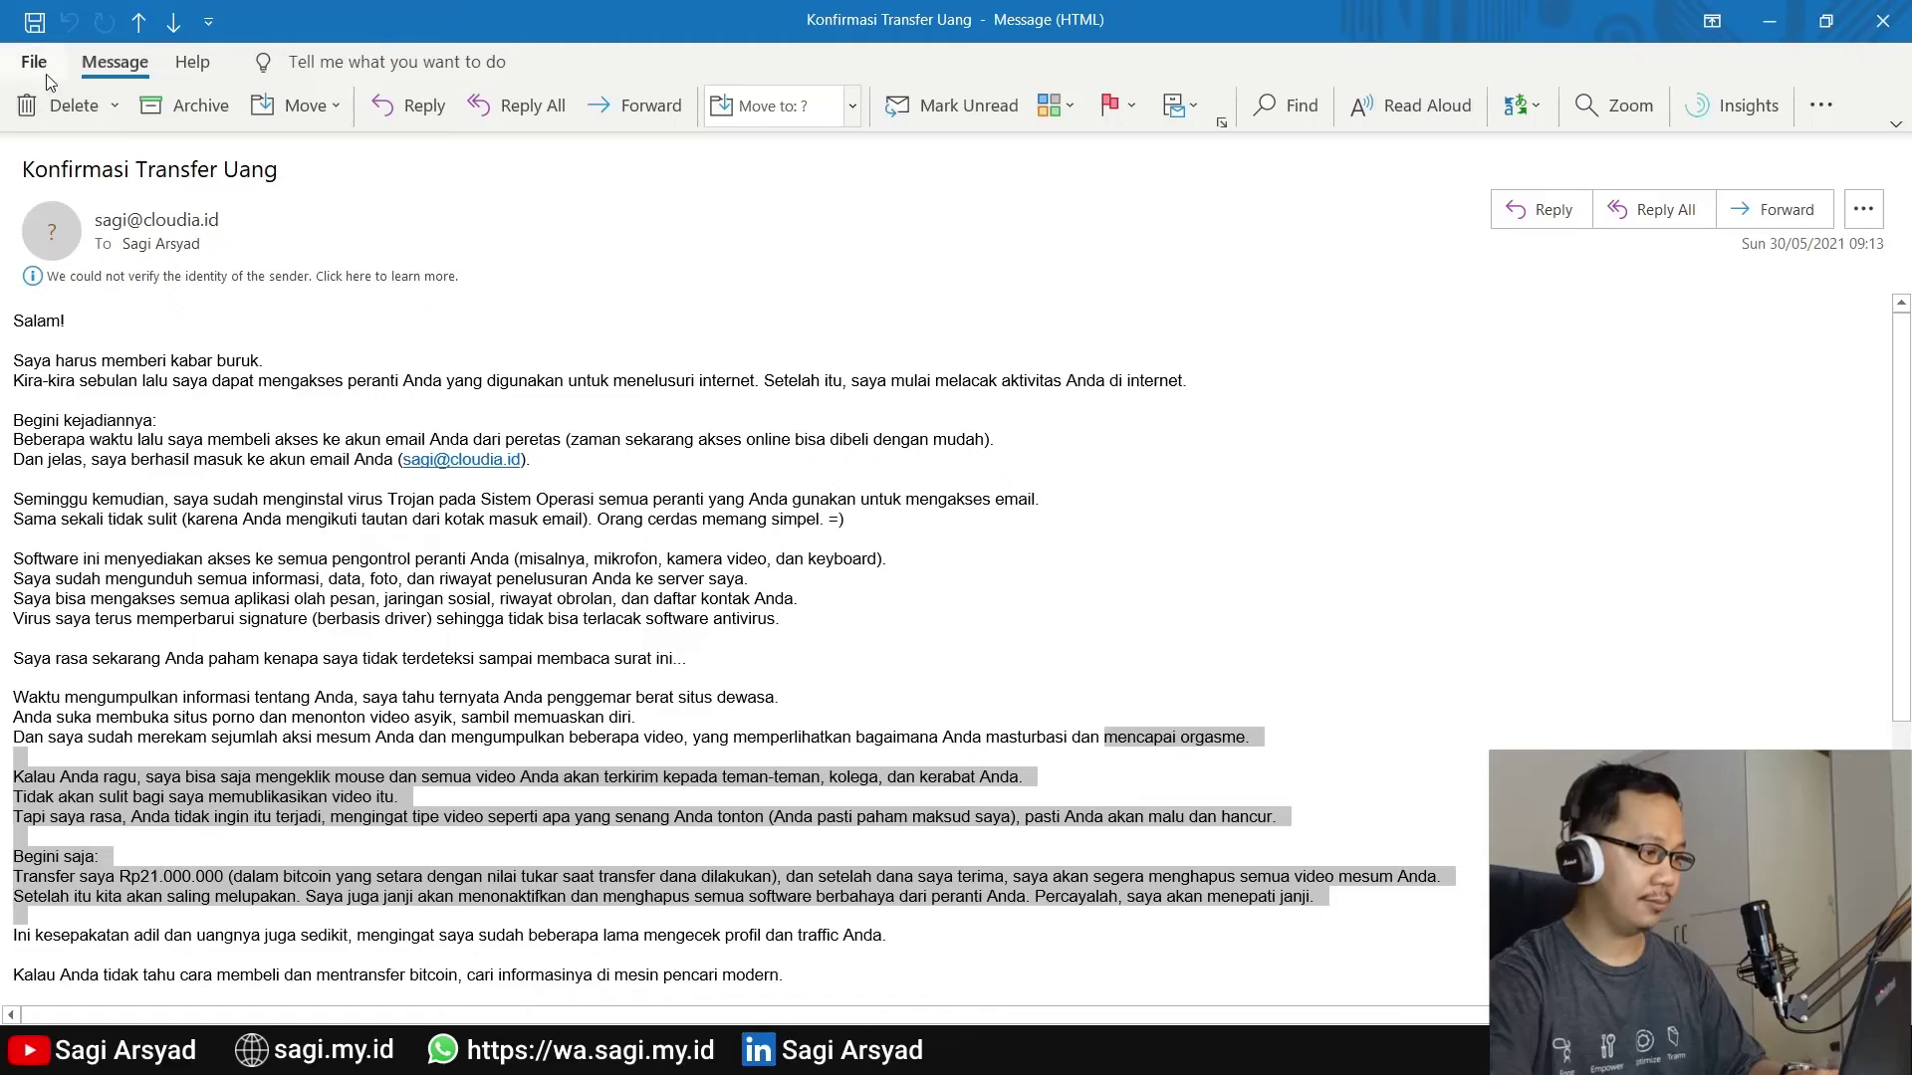
Select all internet headers in the ransom email's File > Info > Properties and copy them
click(44, 63)
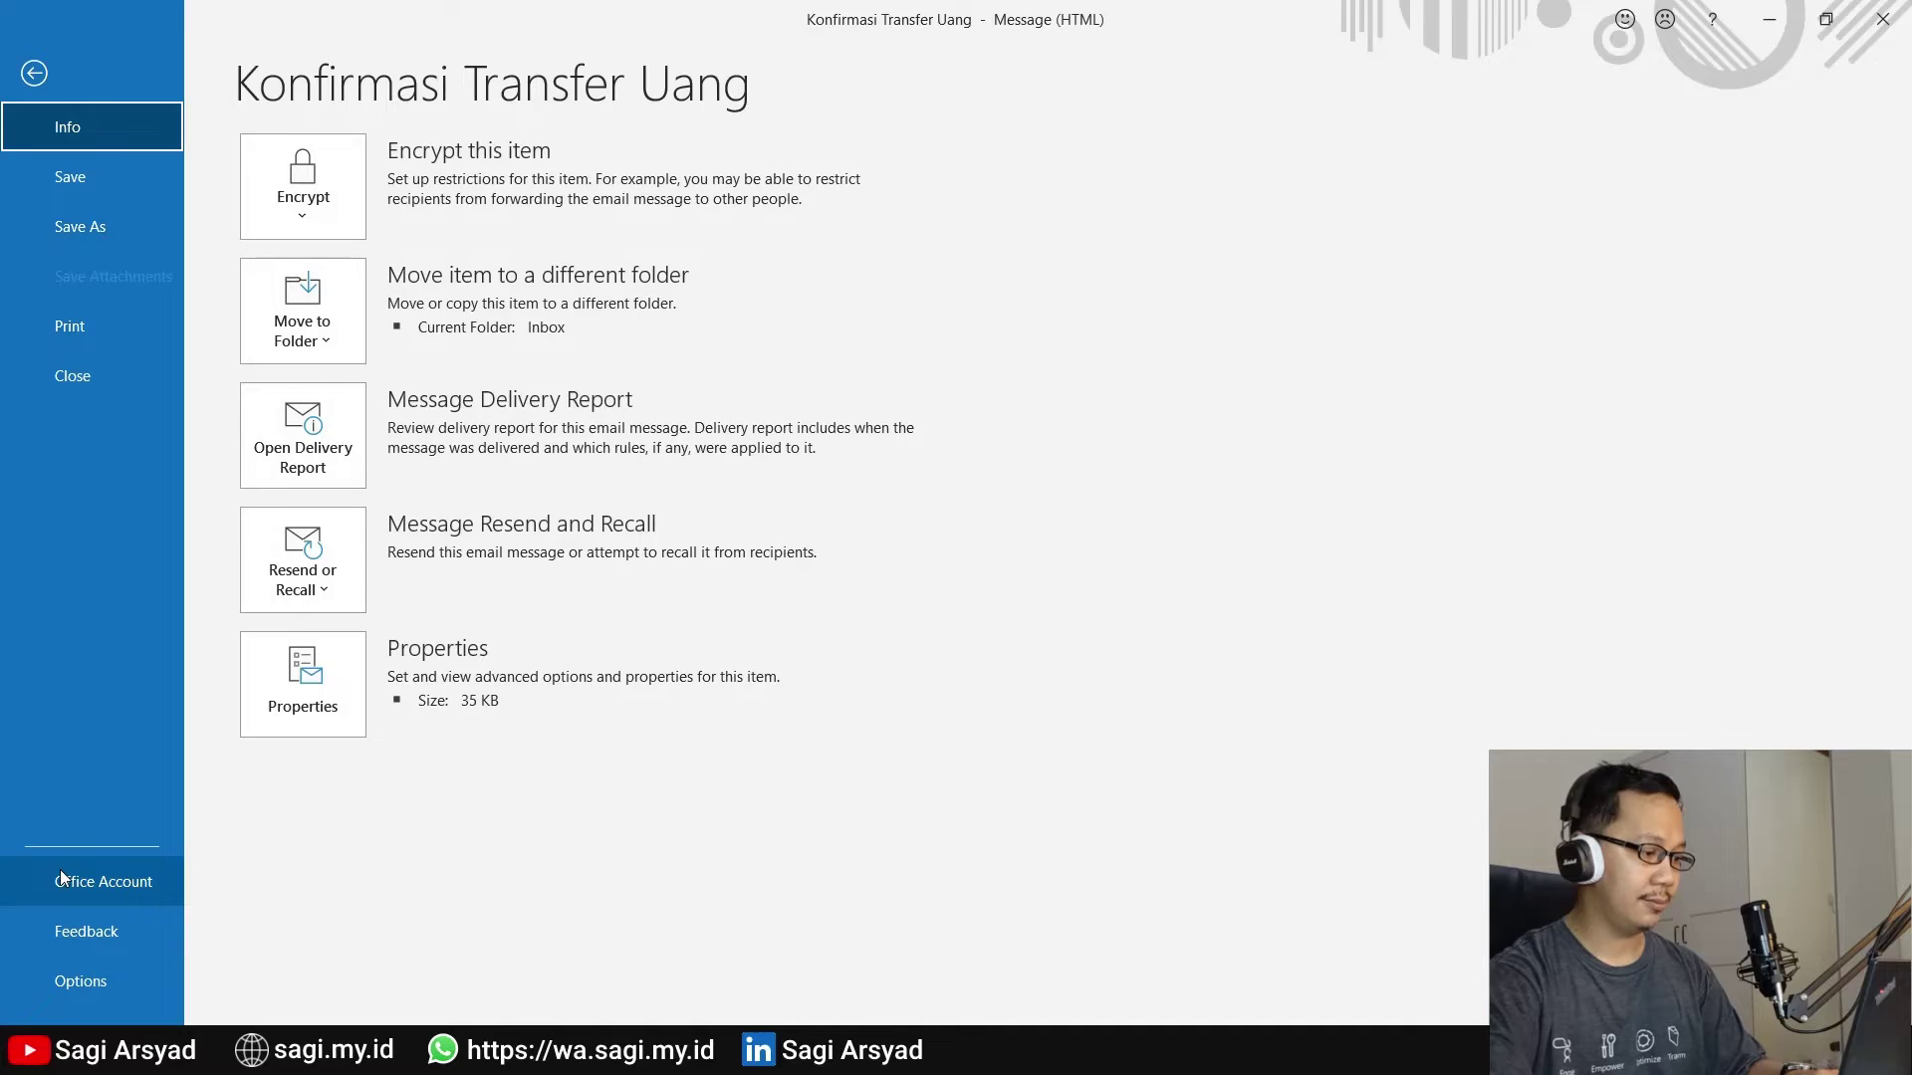
click(302, 697)
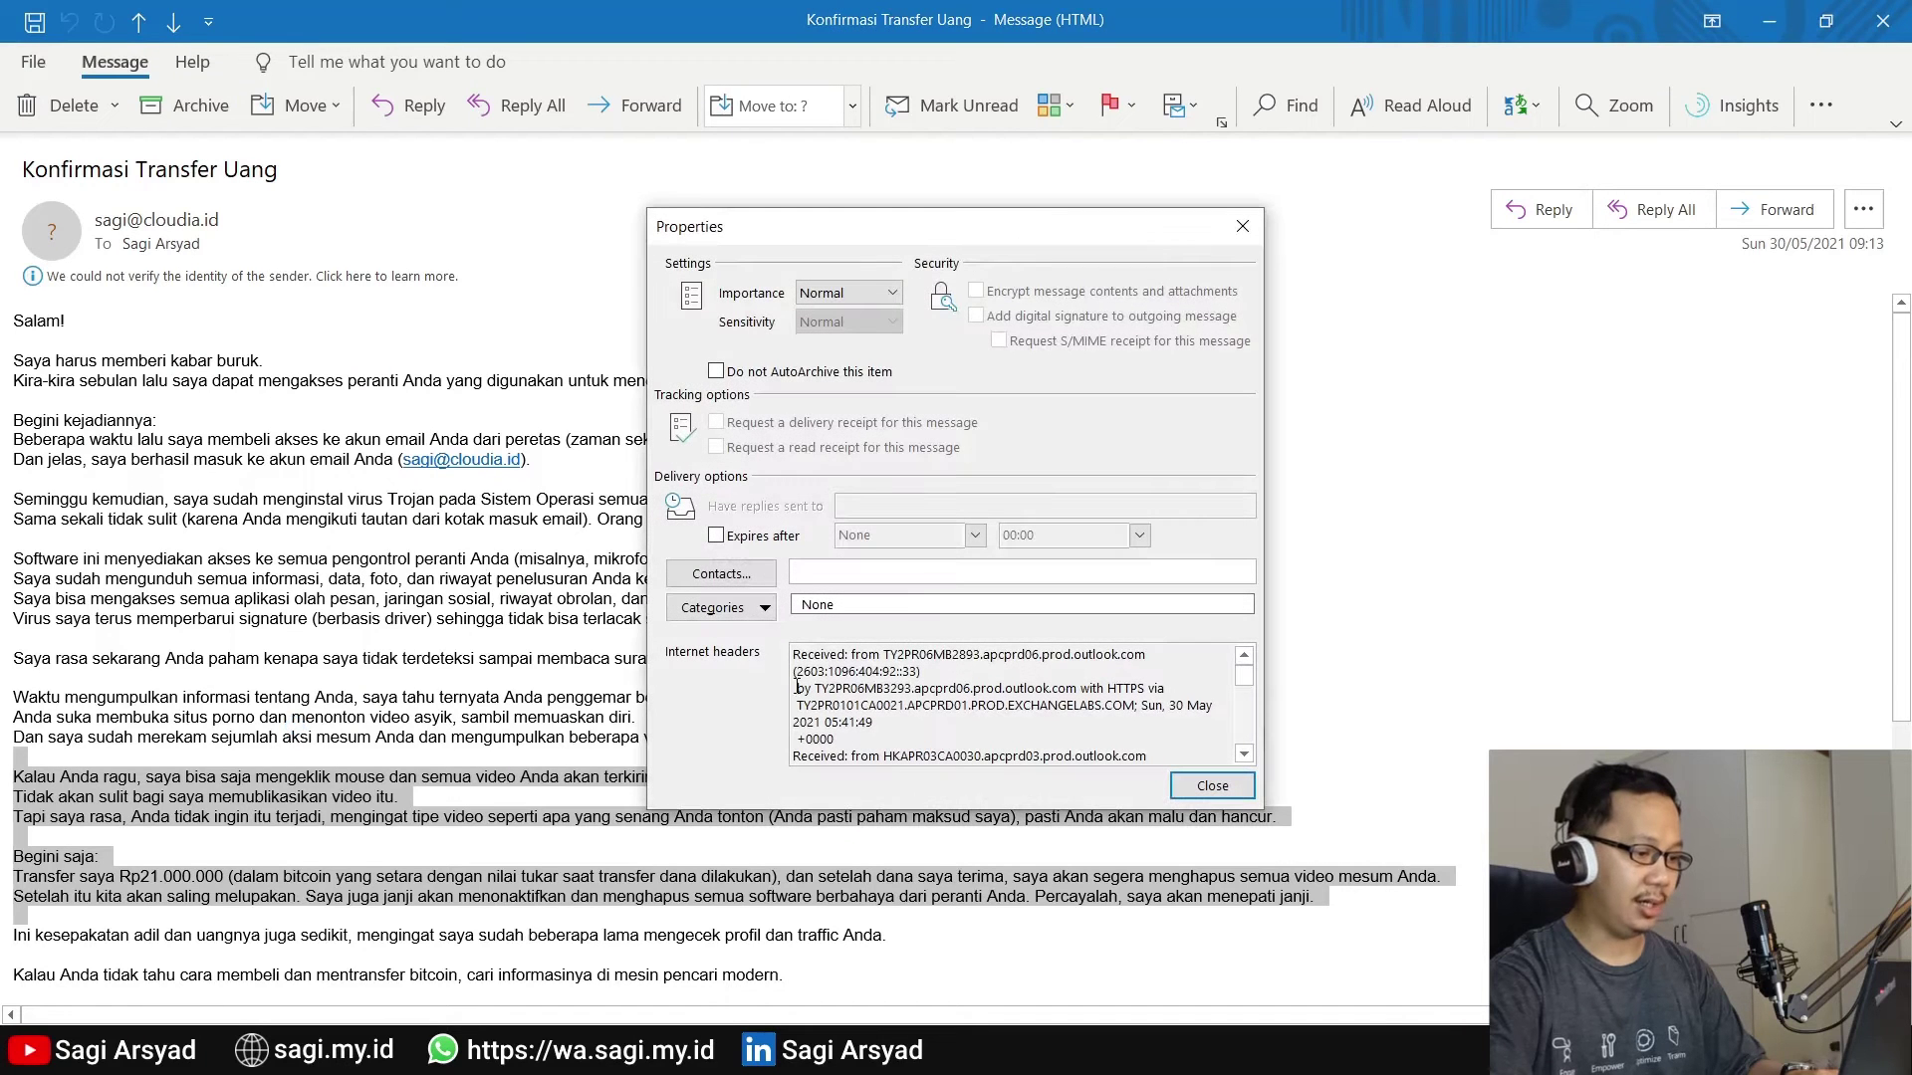
click(836, 674)
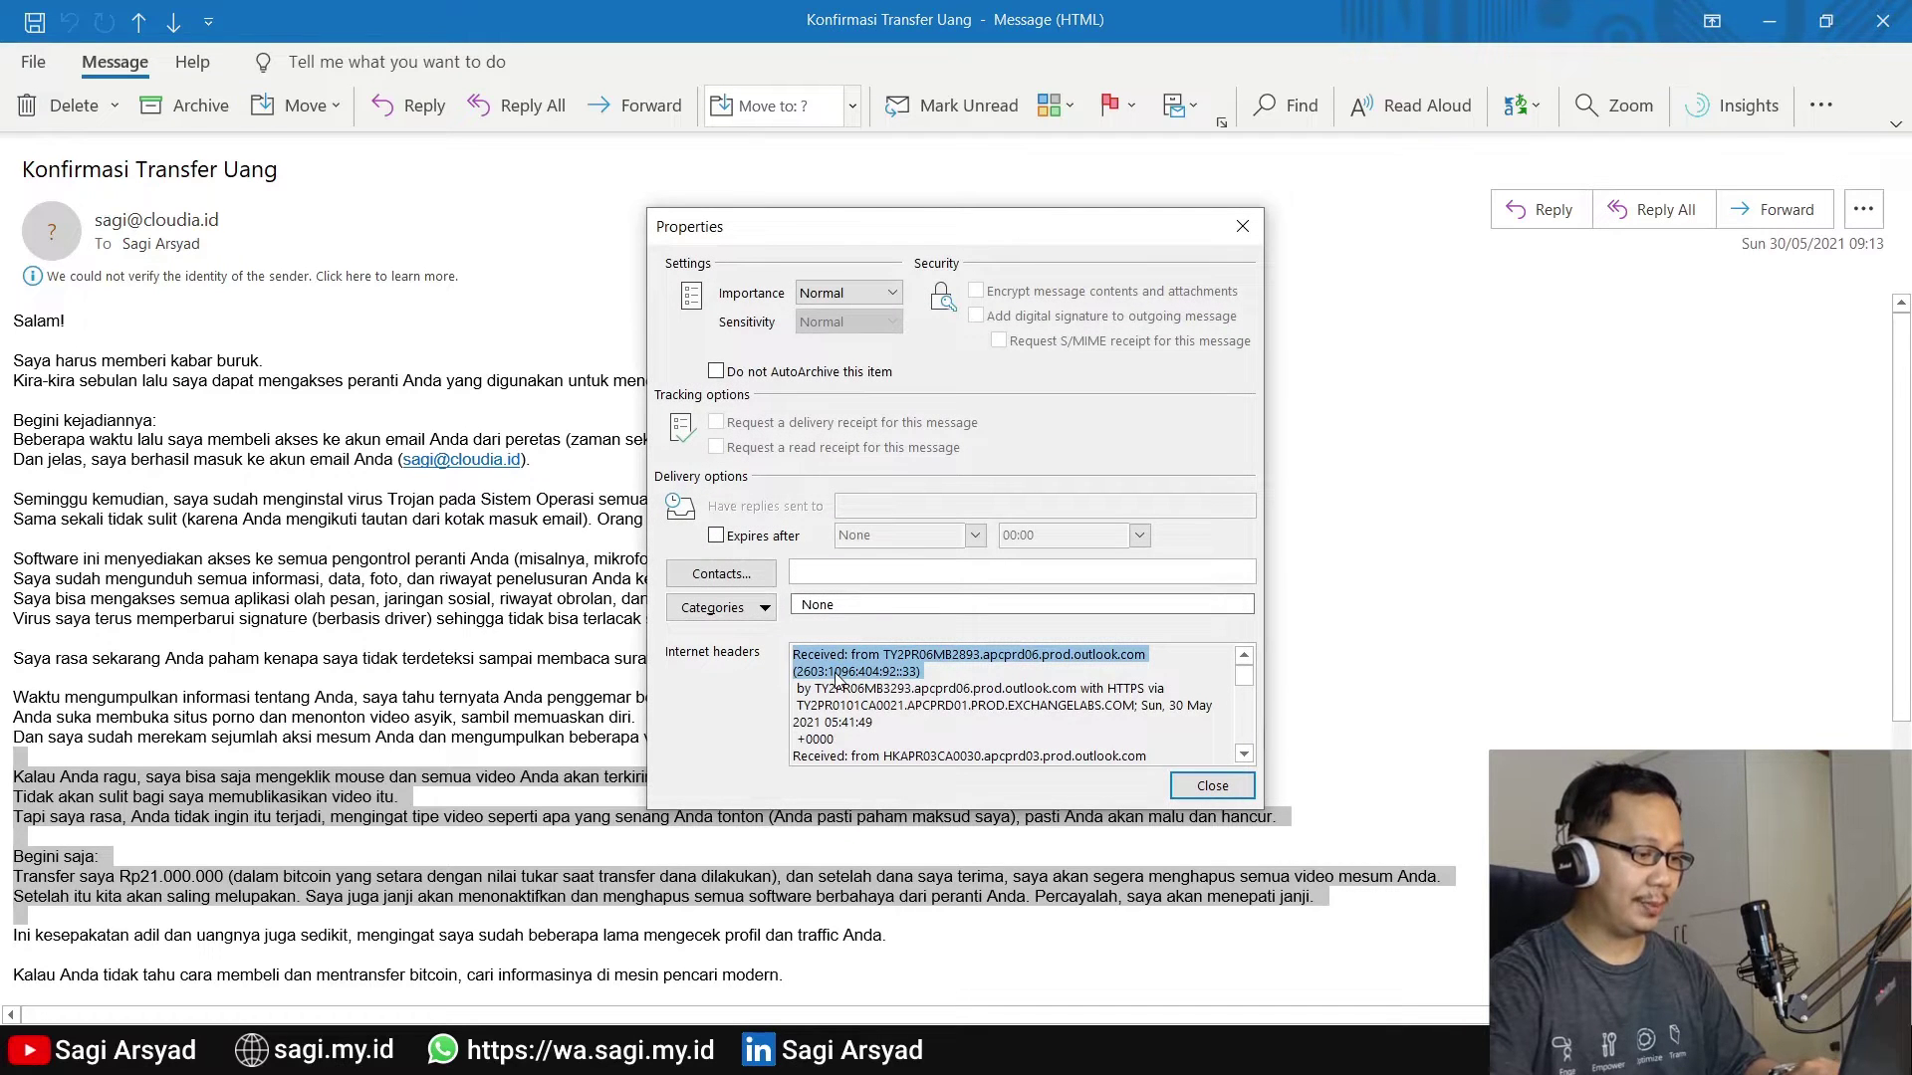
key(ctrl+a)
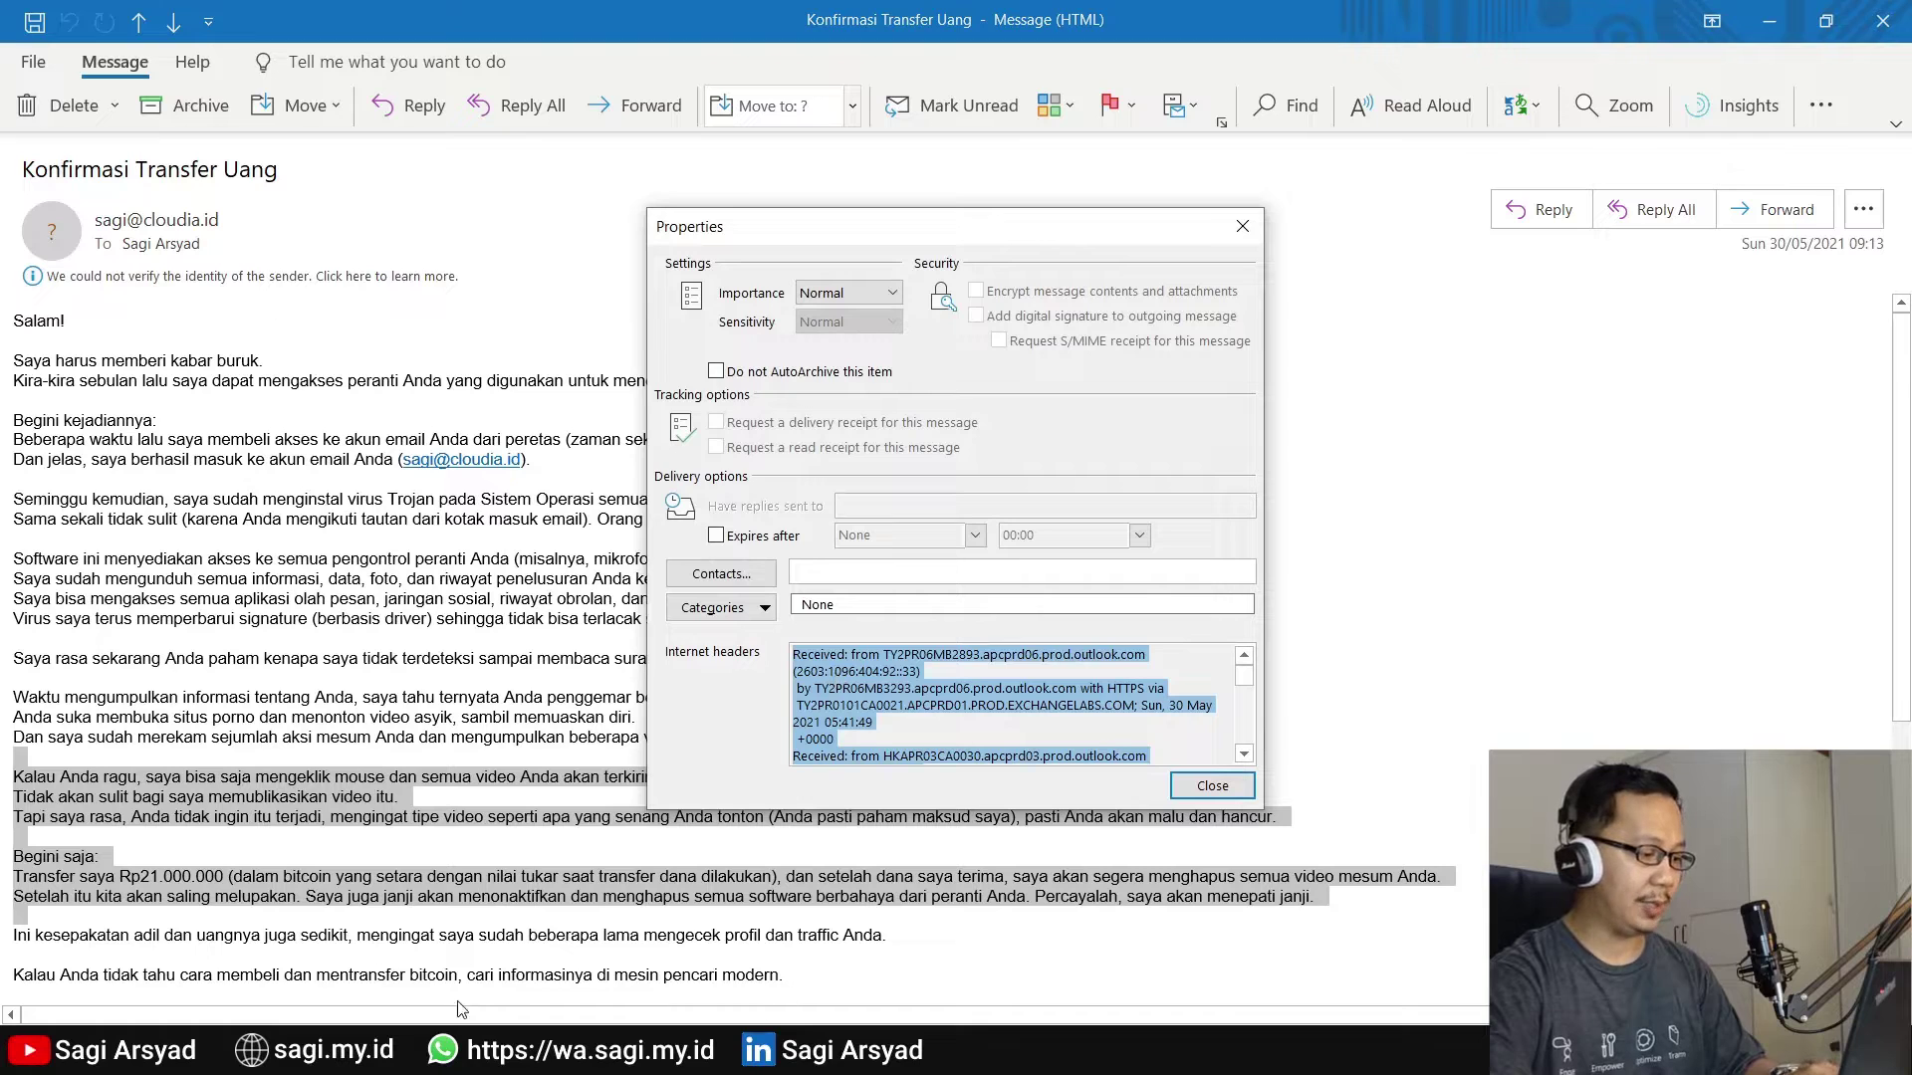
key(alt+Tab)
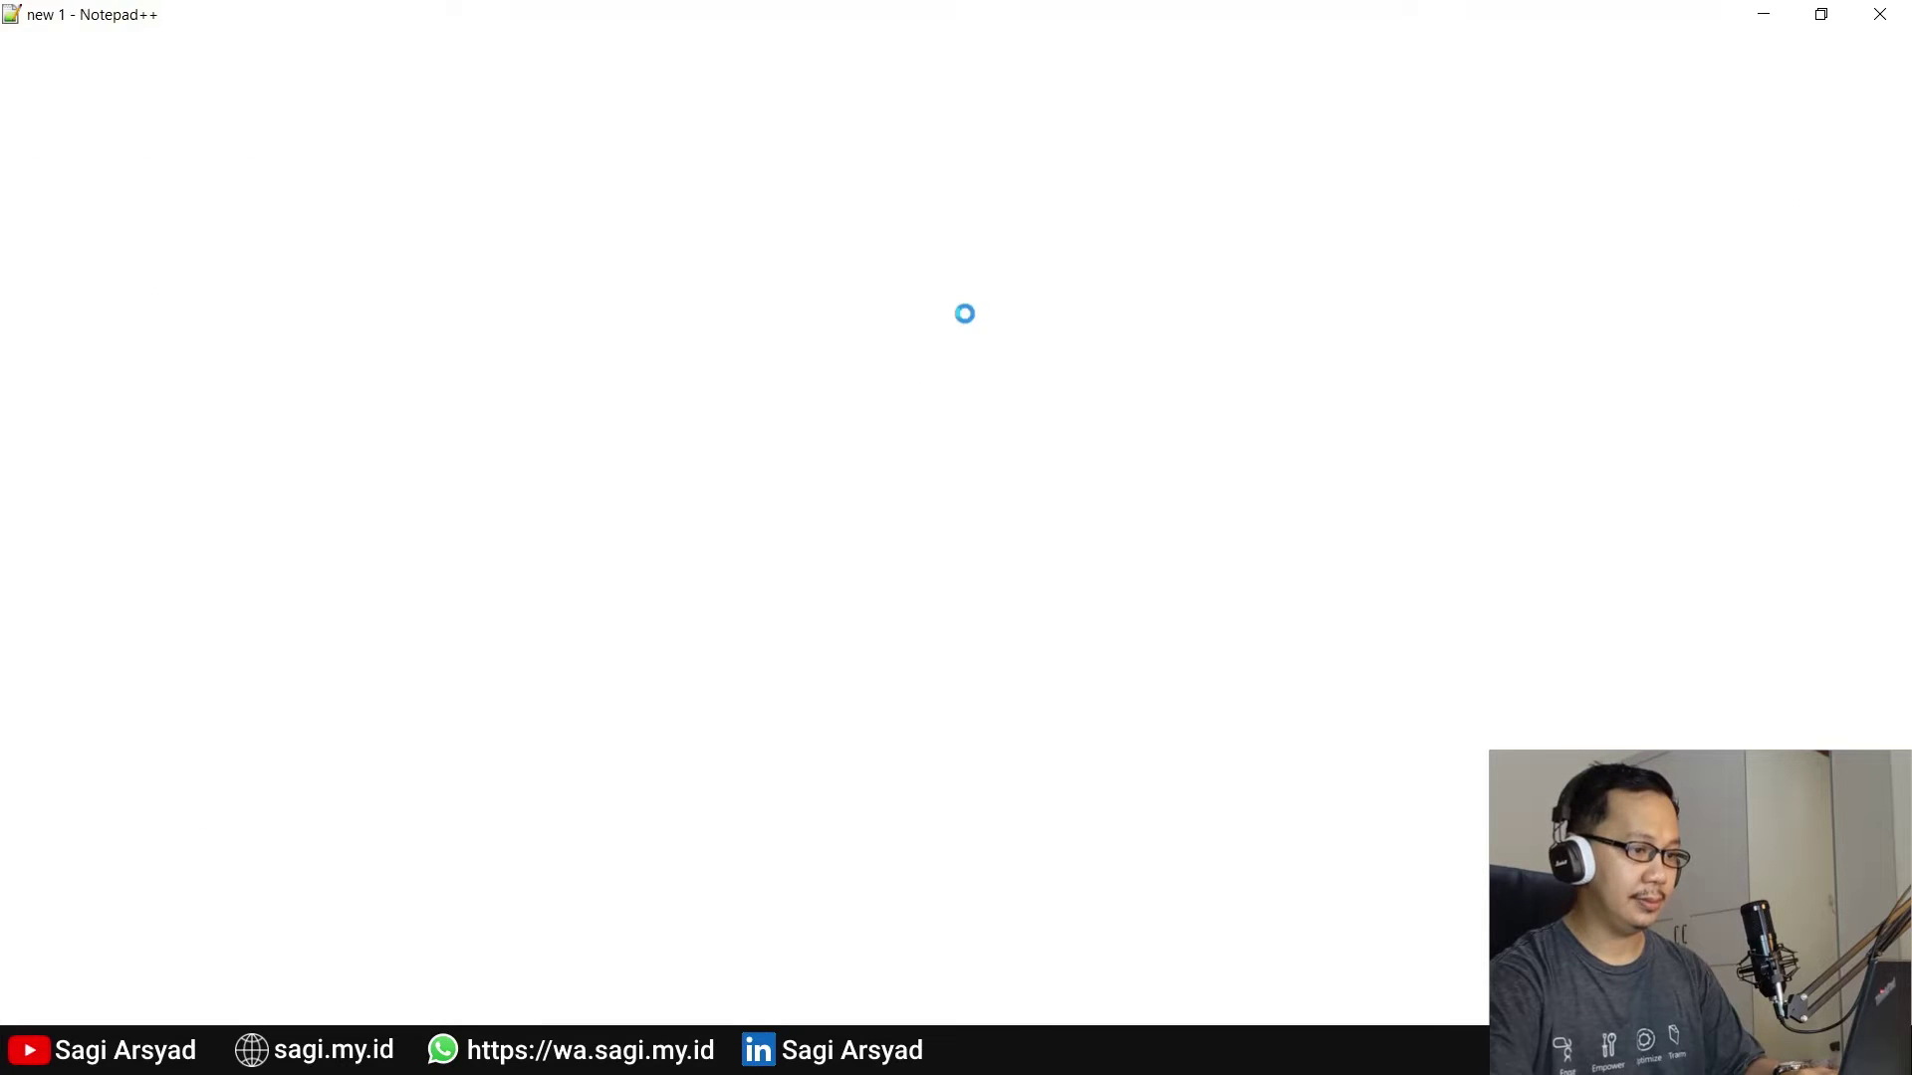
Paste the ransom headers into new document 'new 18' and create a blank 'new 19'
double_click(1872, 104)
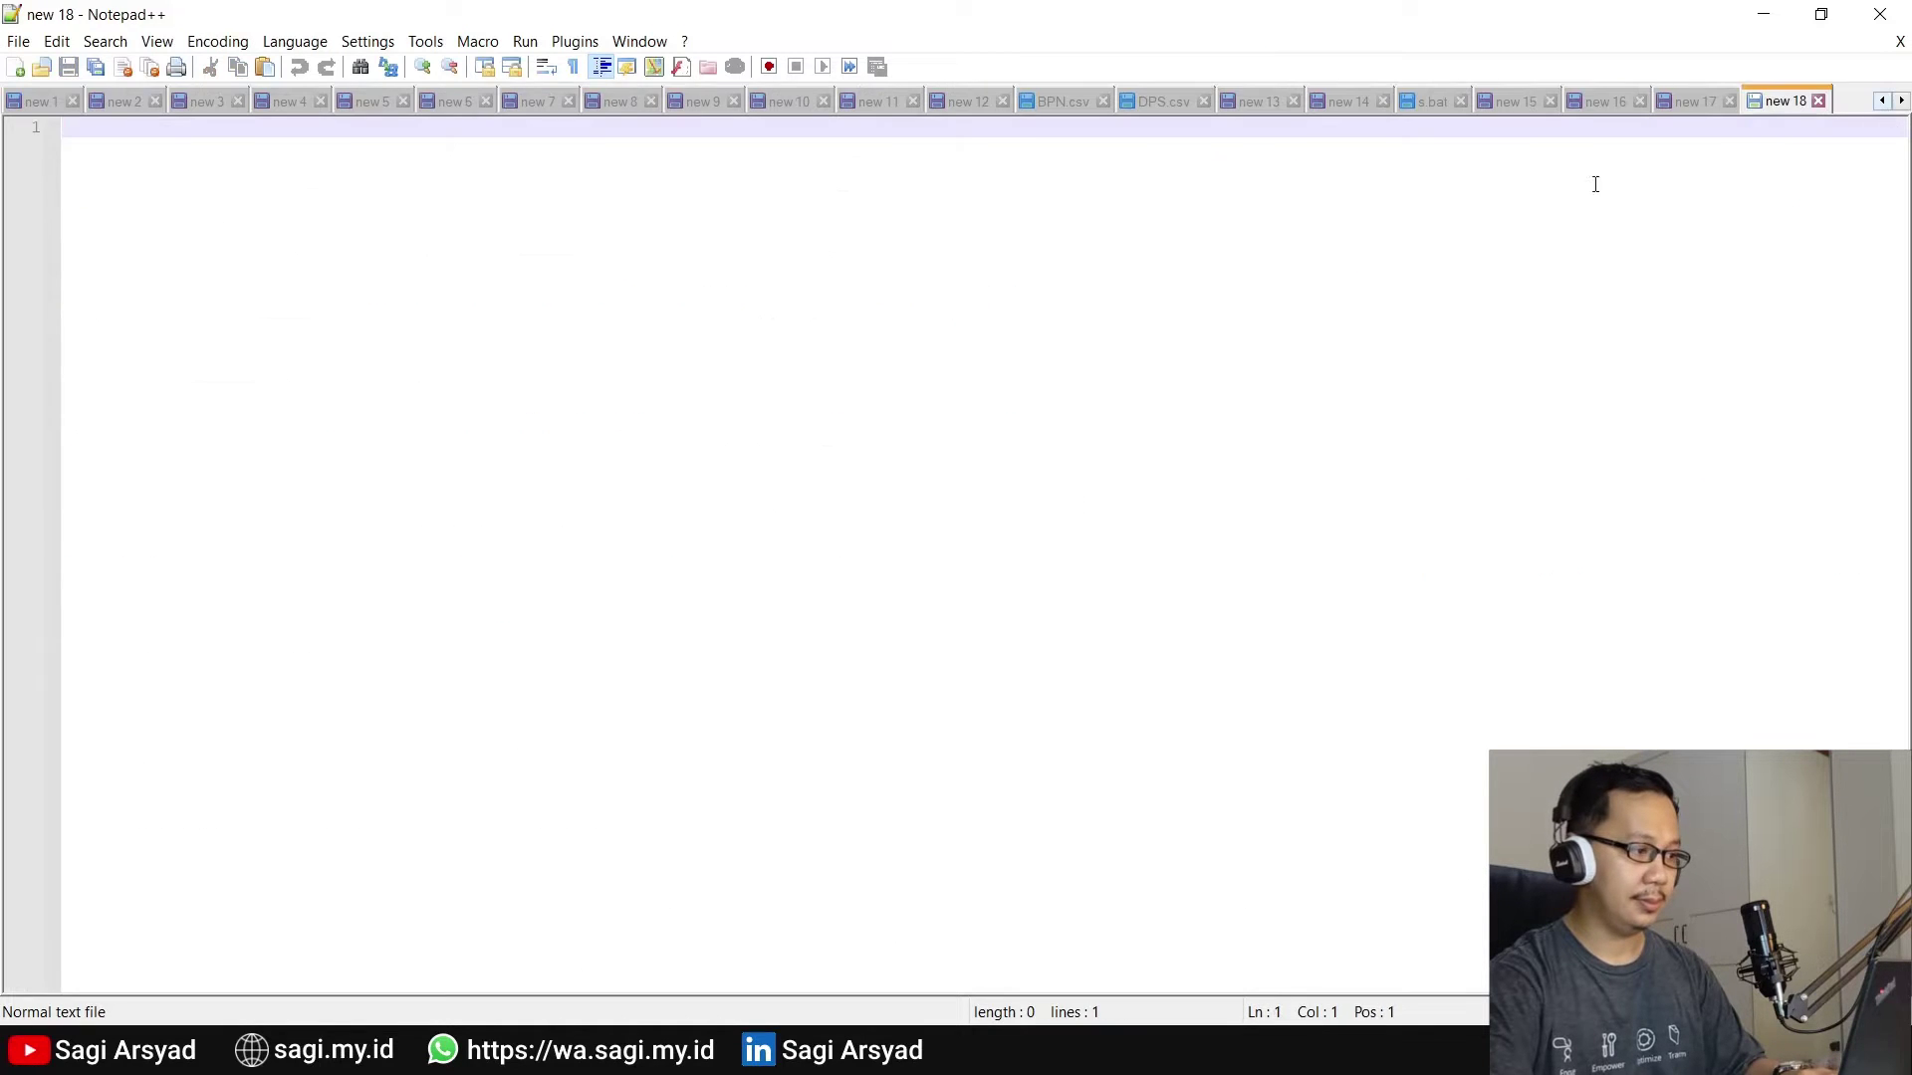
key(ctrl+v)
scroll(986, 558, up, 20)
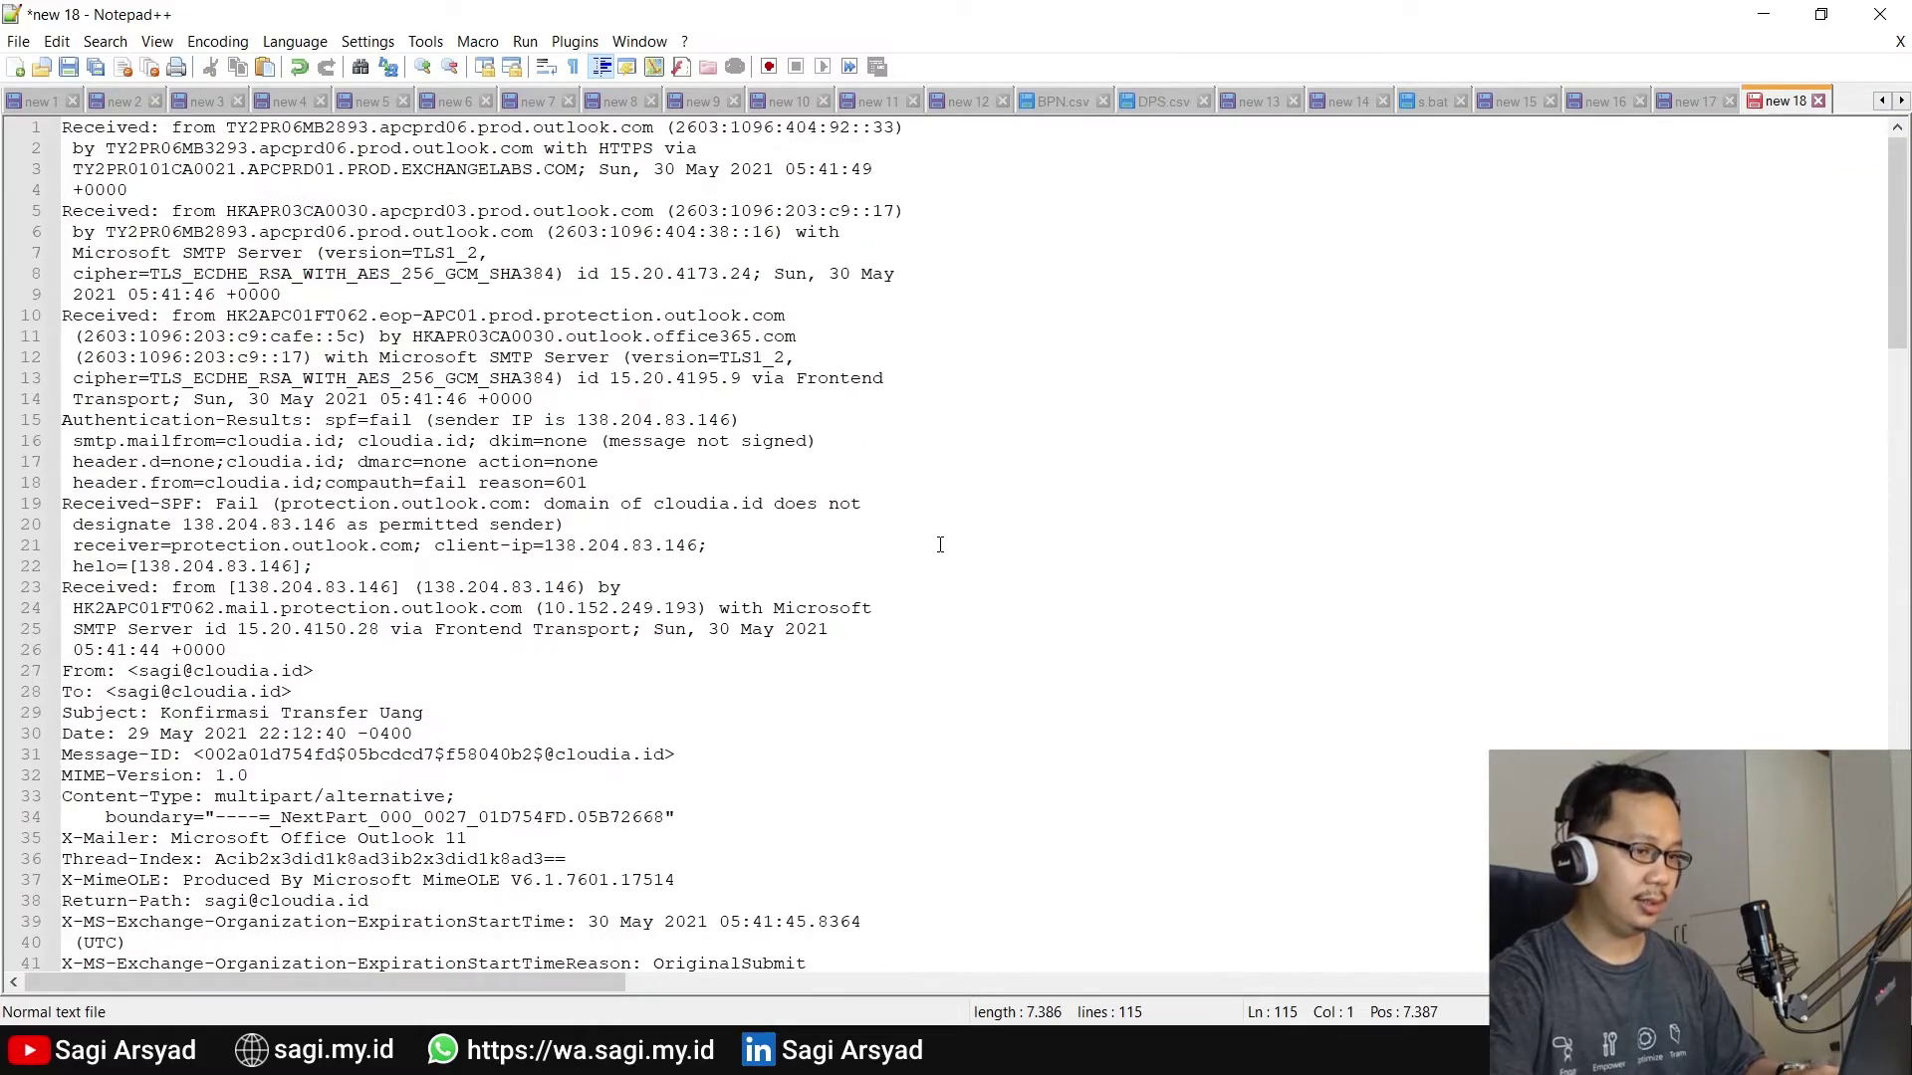
double_click(1857, 106)
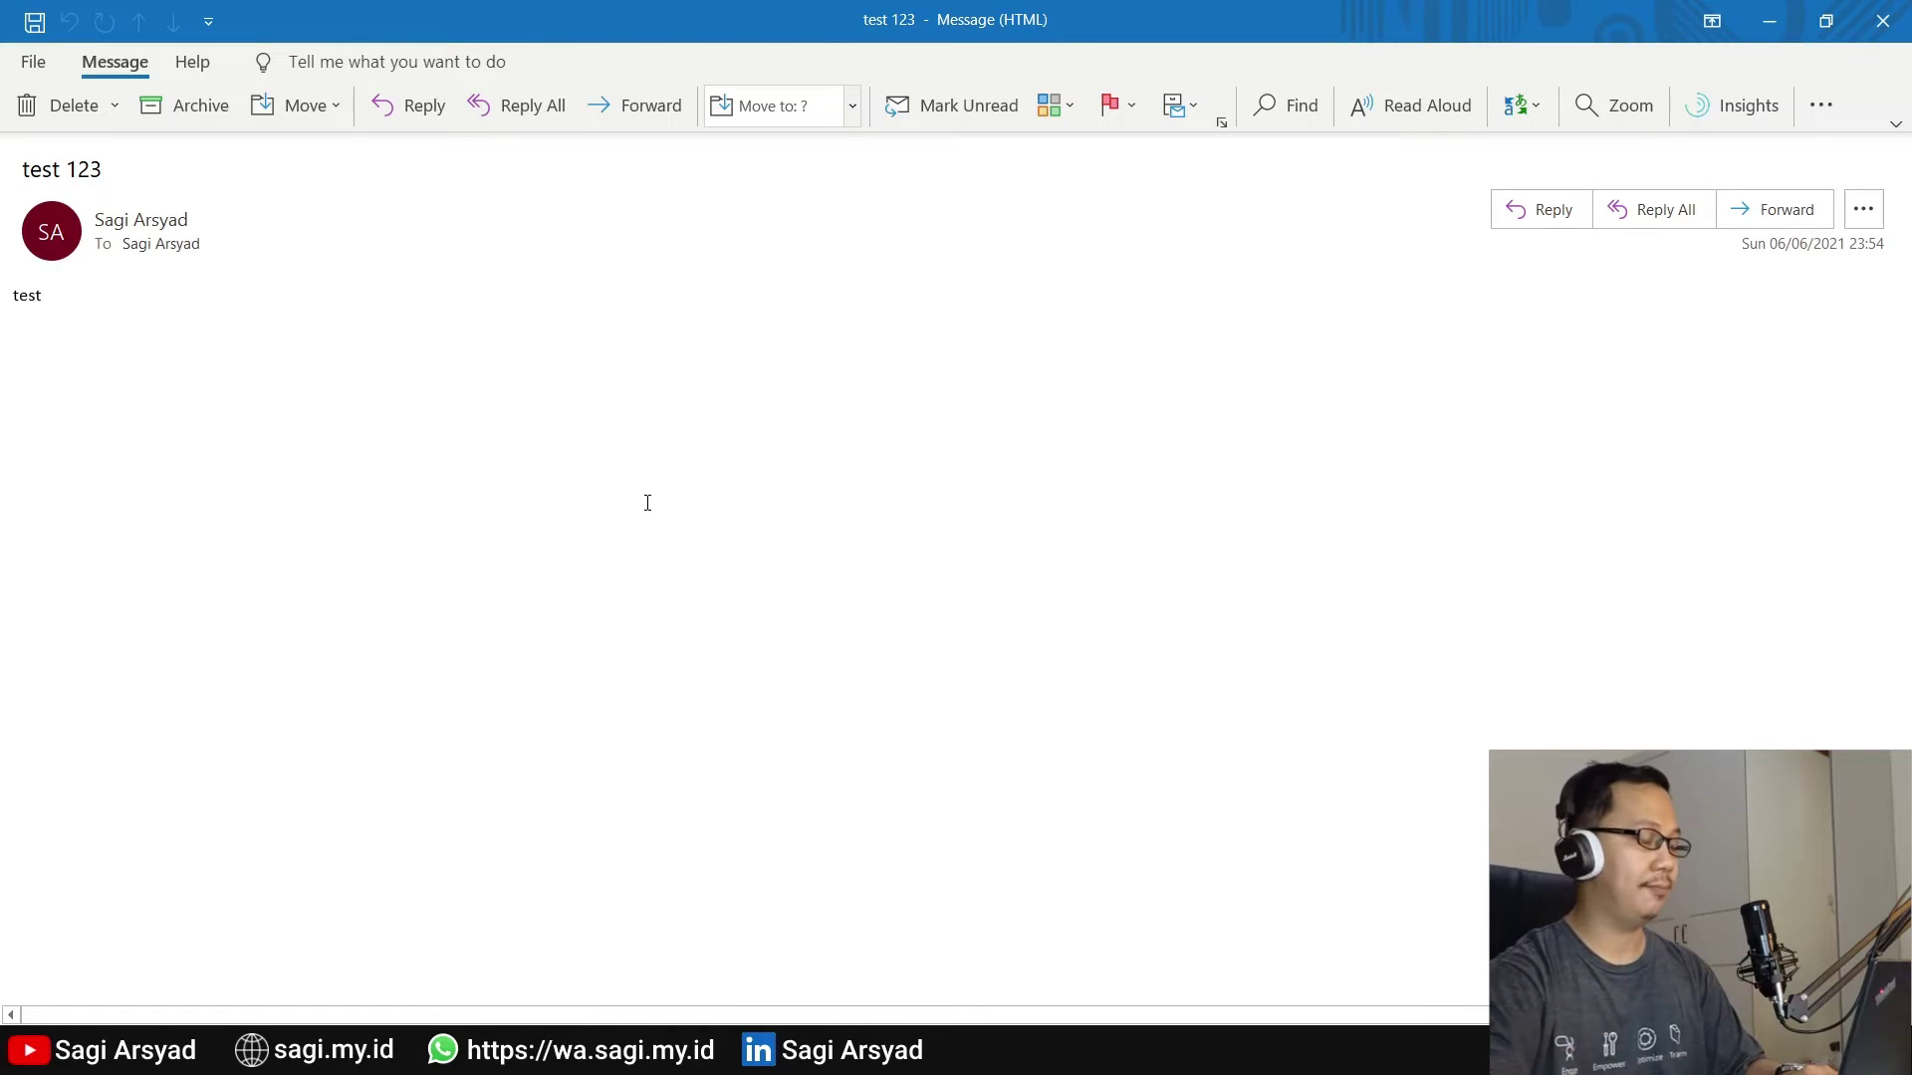
Select all internet headers in the test 123 email's Properties, then switch to Notepad++
double_click(721, 3)
click(117, 56)
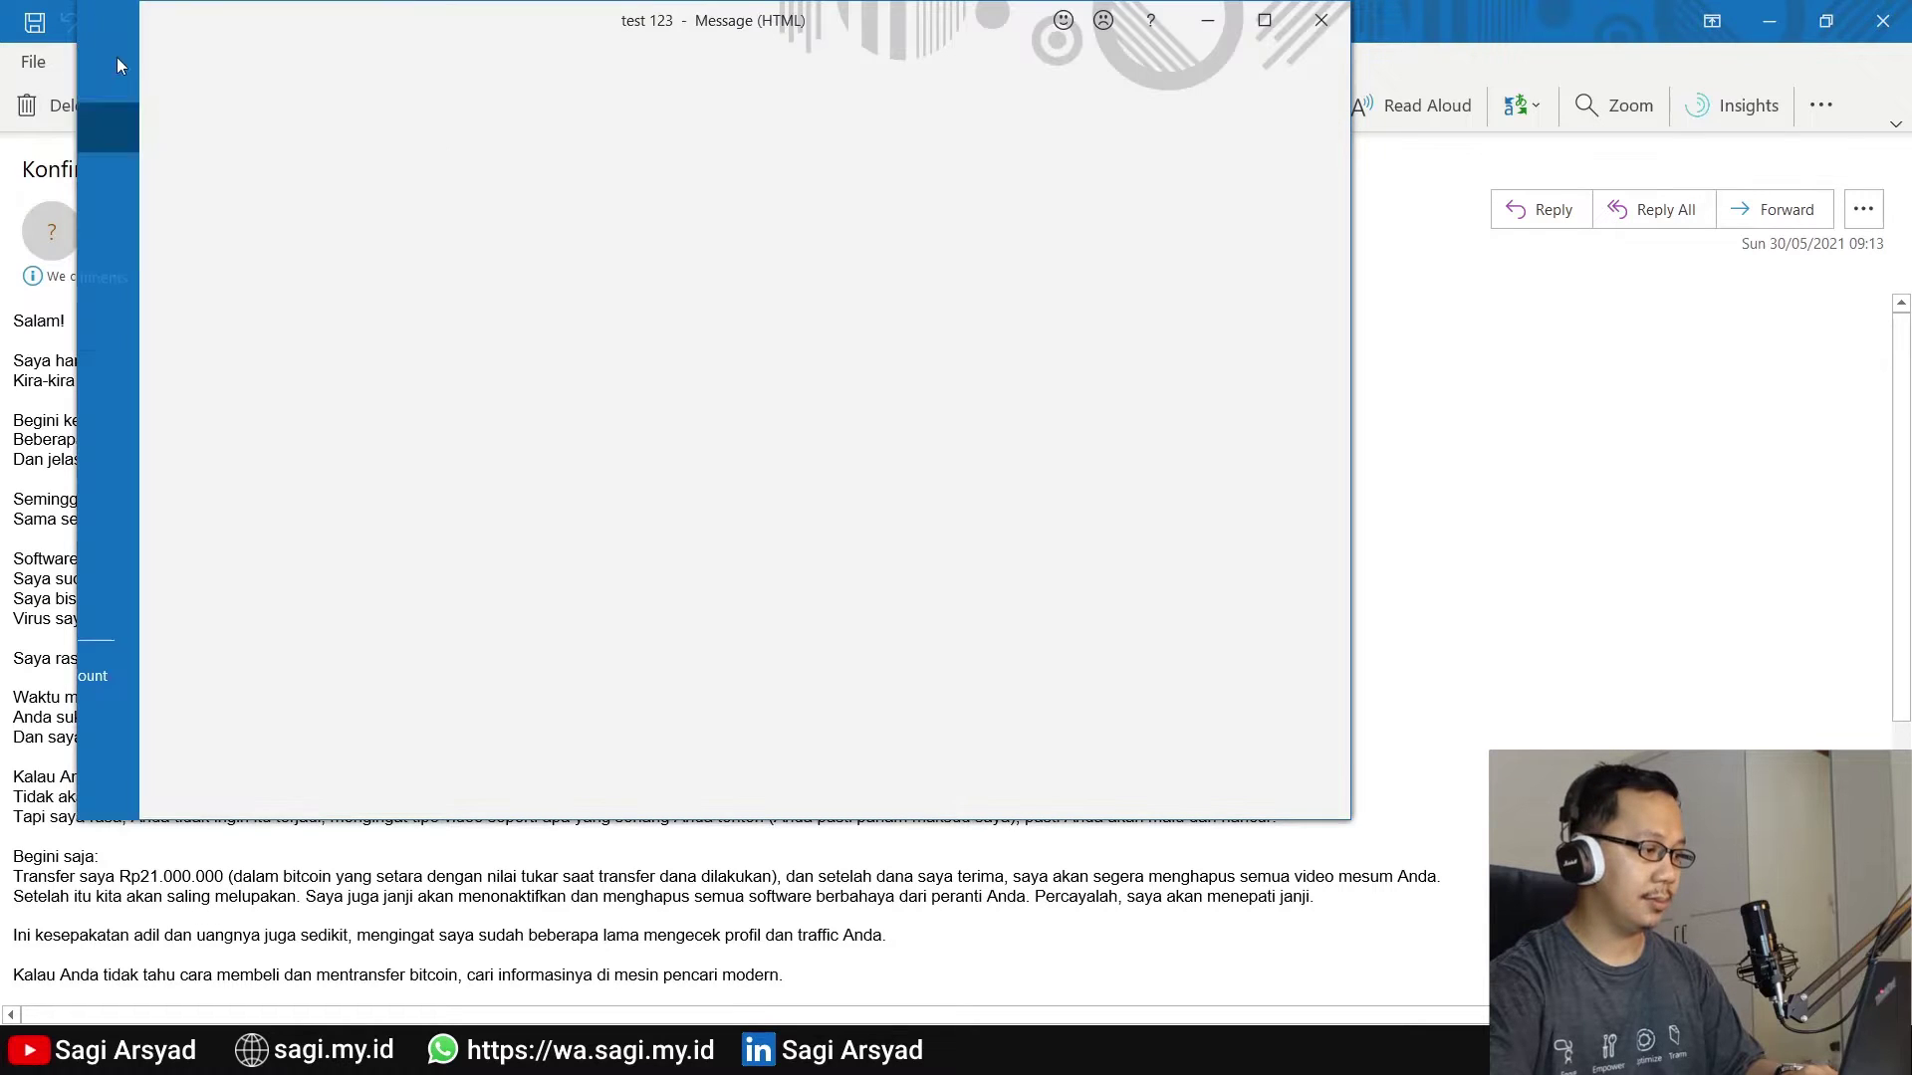
click(369, 715)
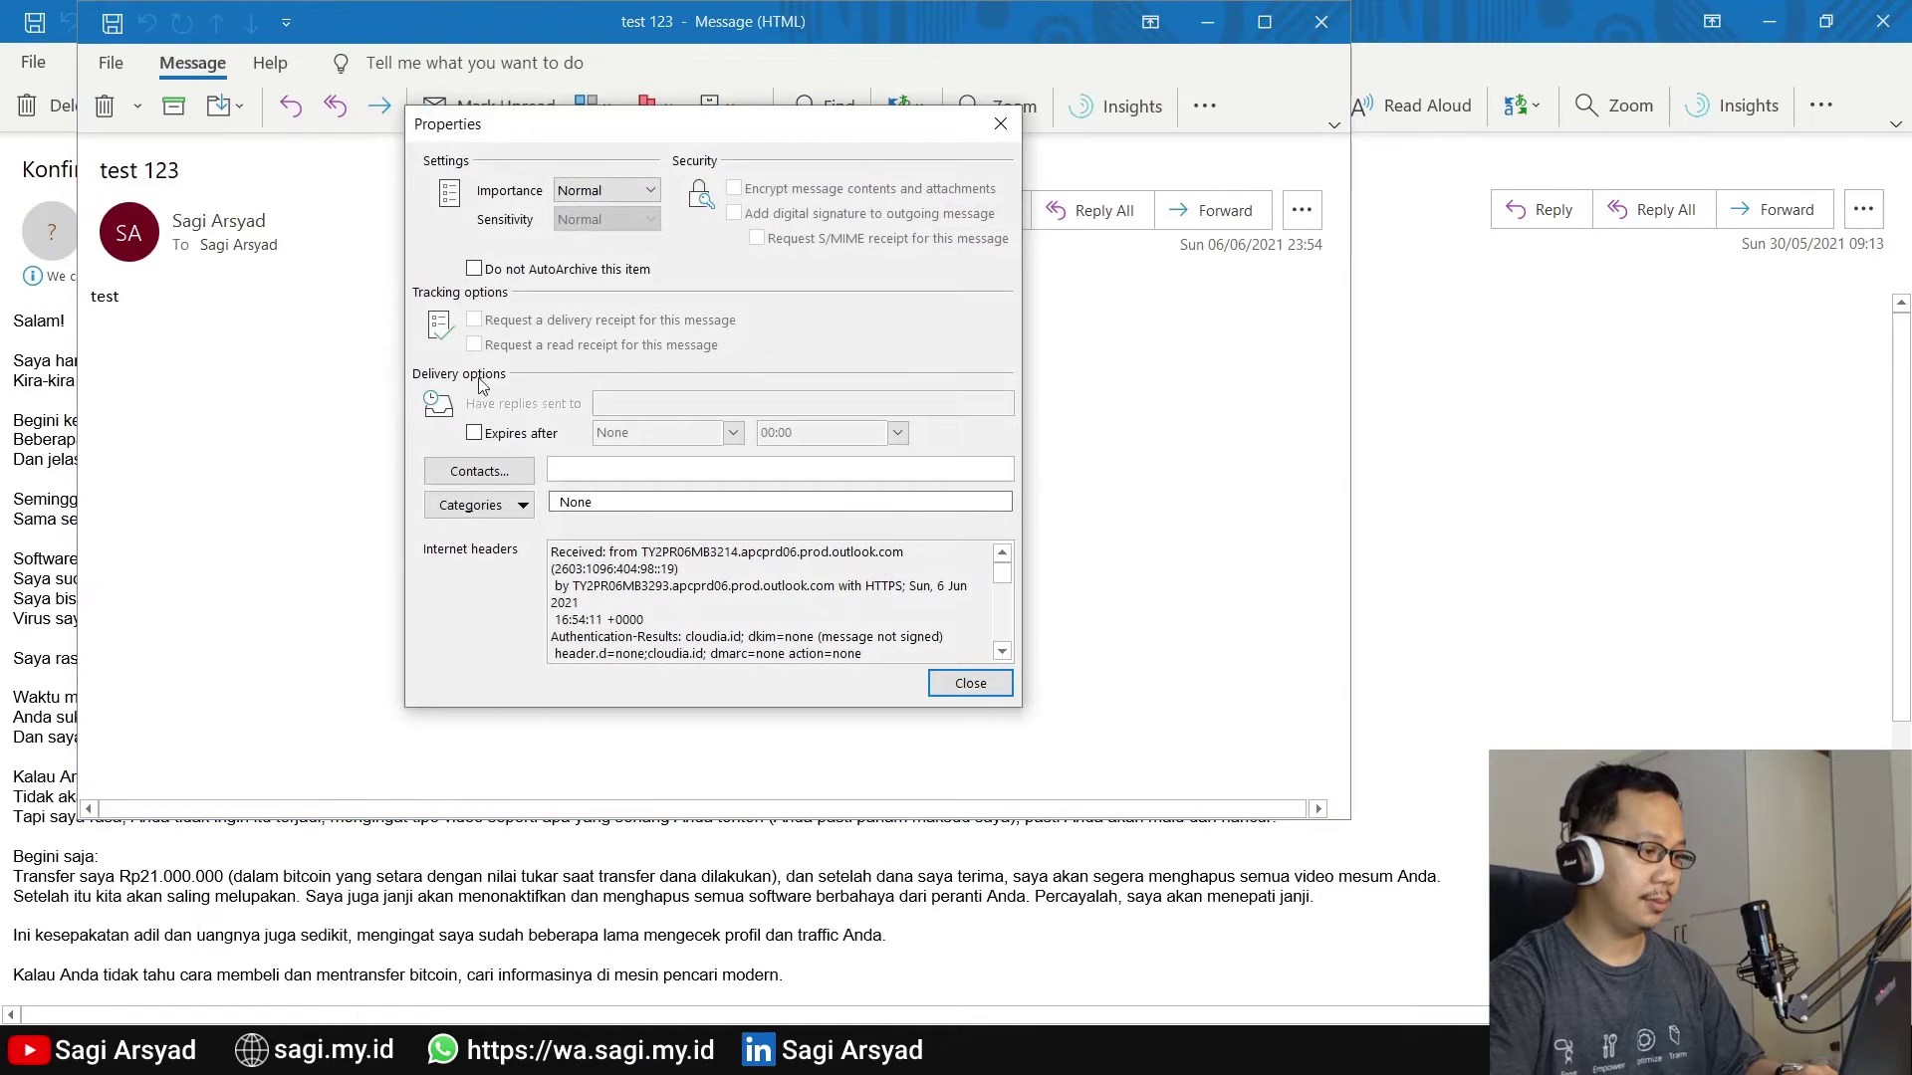
triple_click(665, 604)
key(ctrl+a)
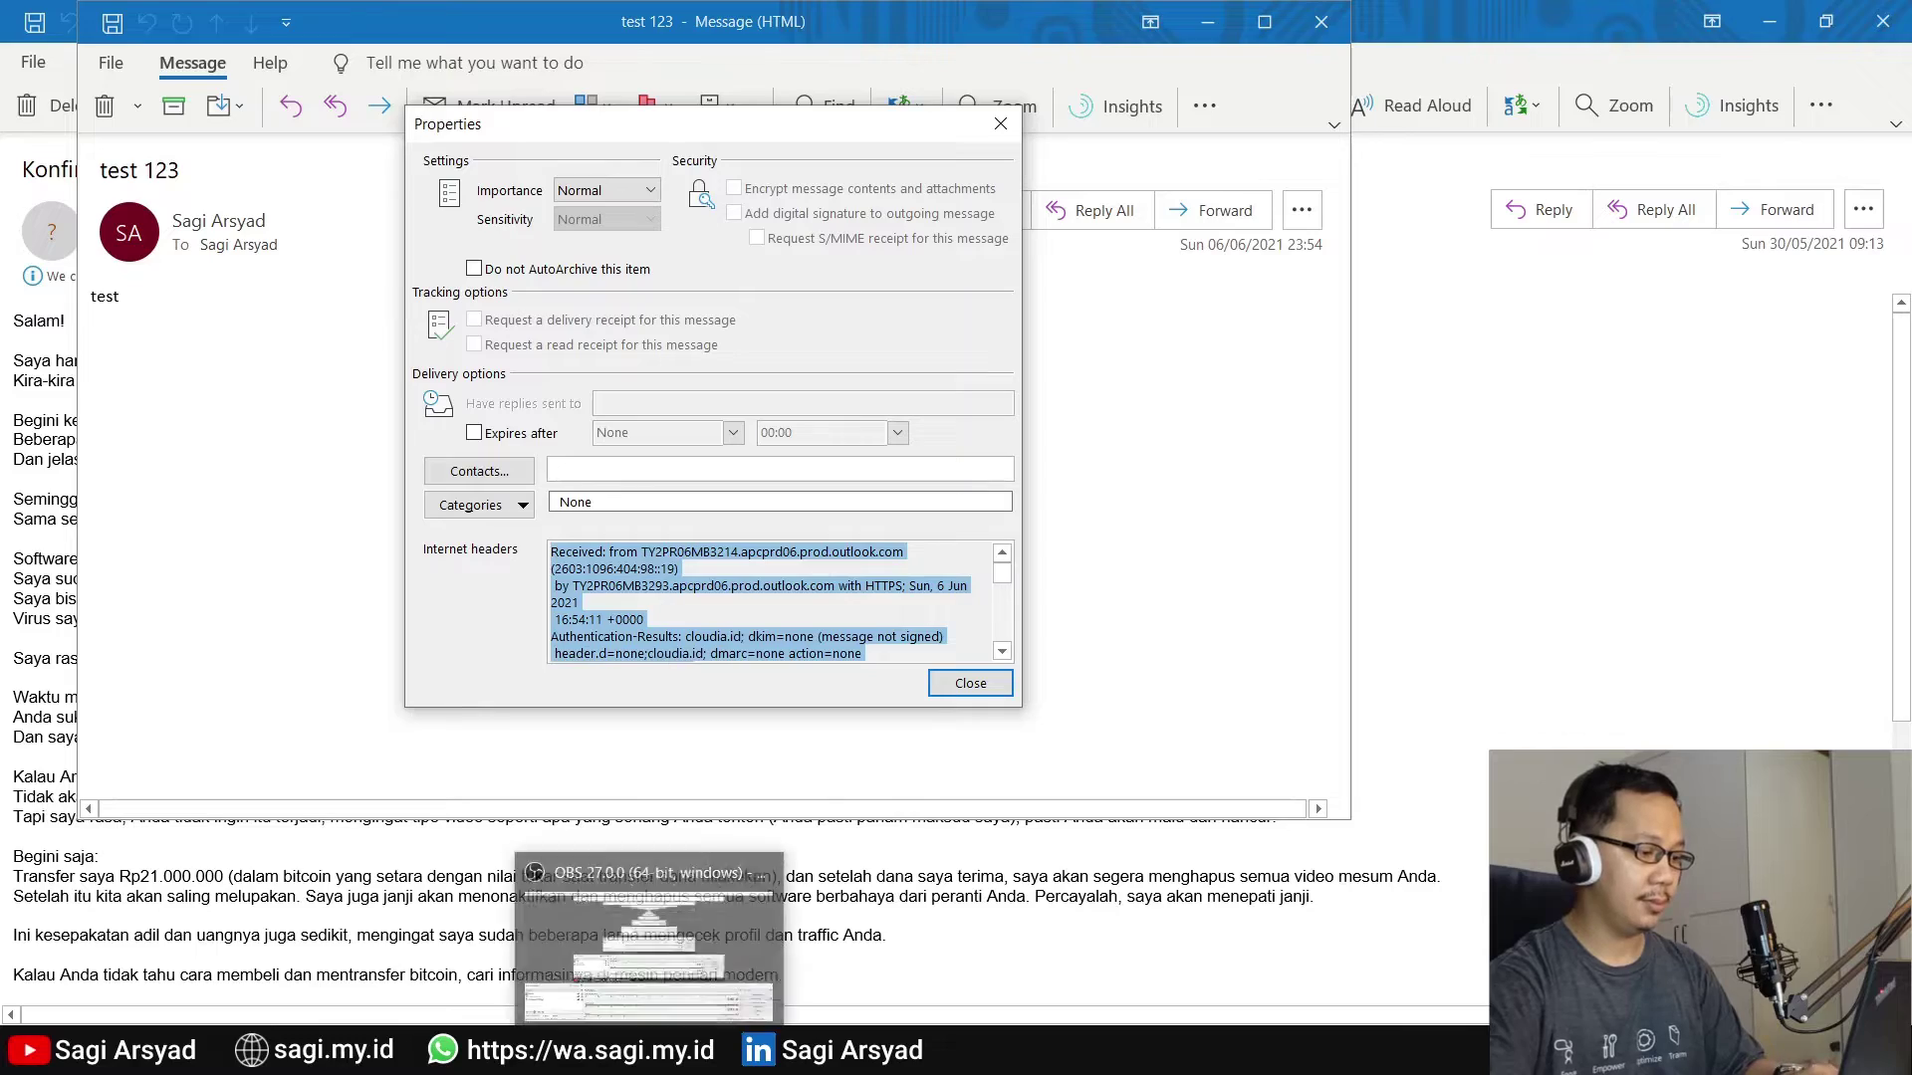
click(478, 995)
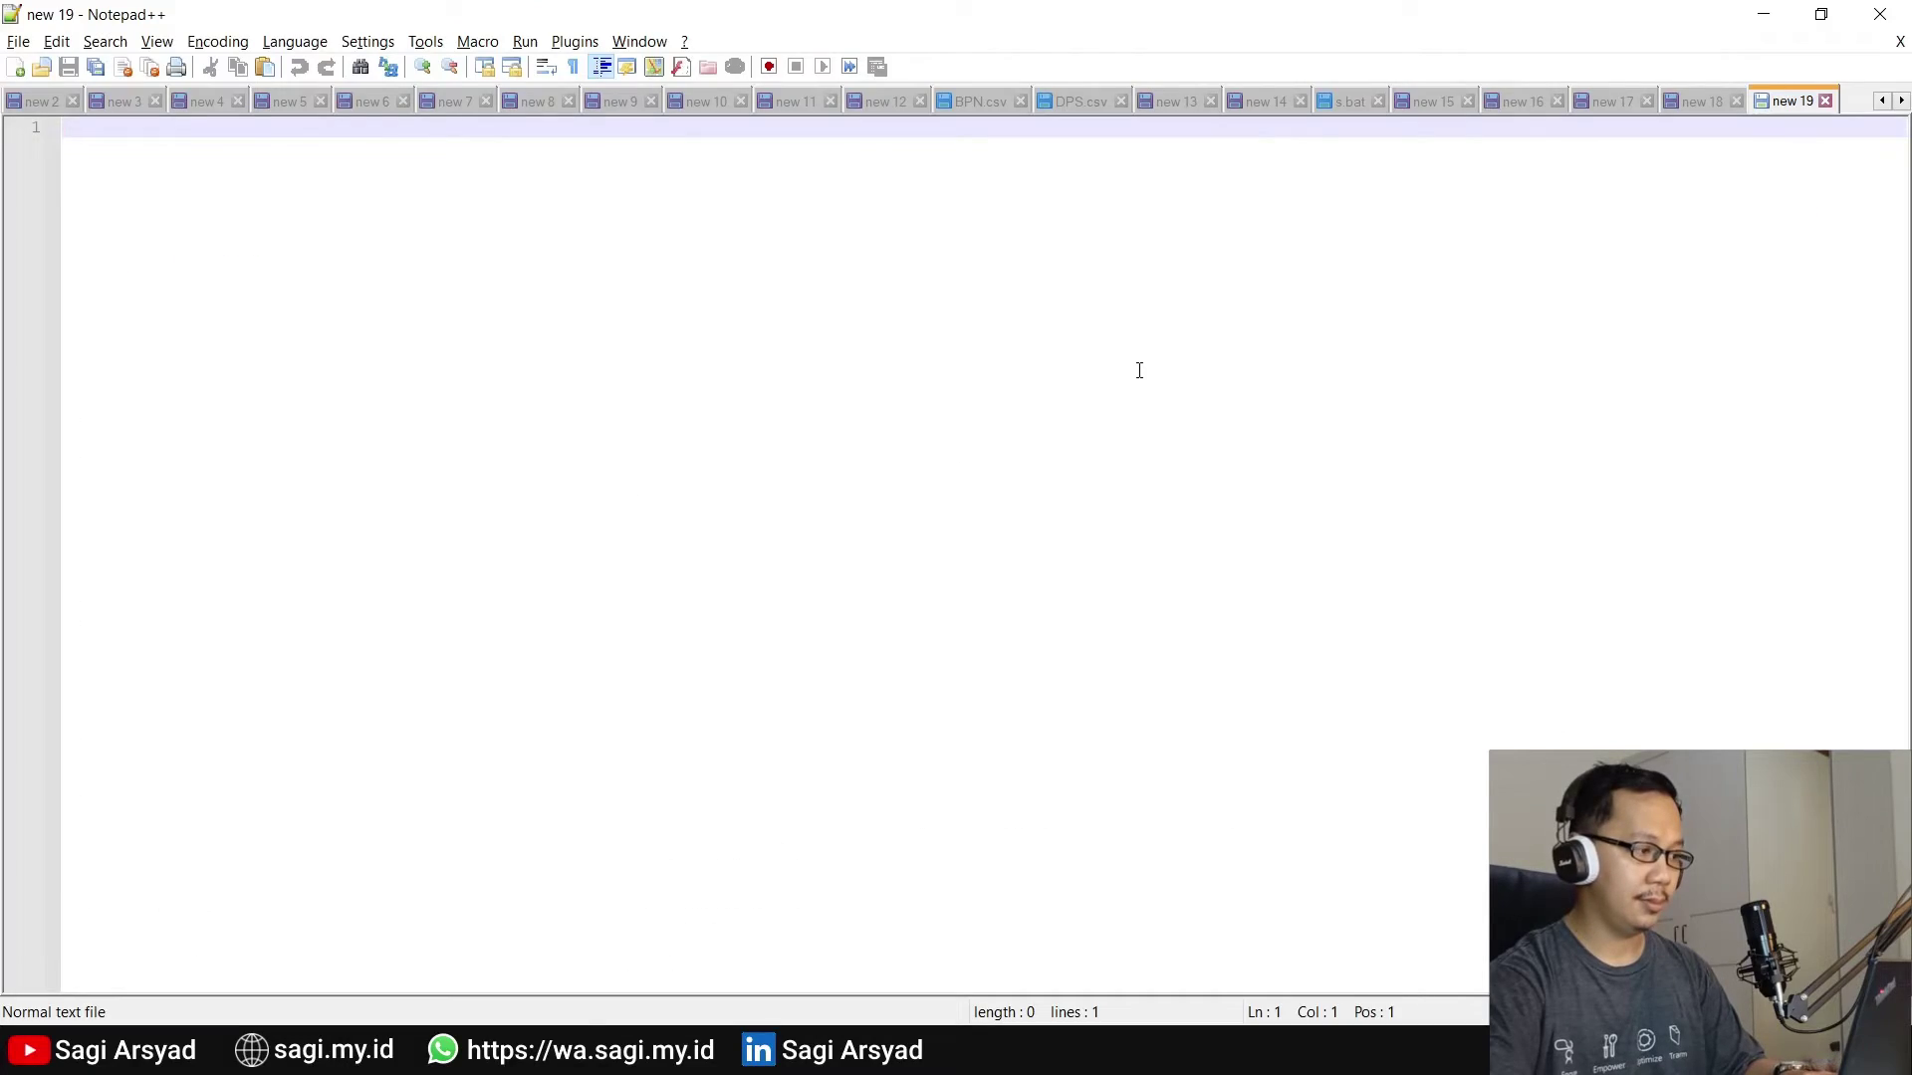
Paste the test 123 headers into 'new 19' and snap both message windows side by side
key(ctrl+v)
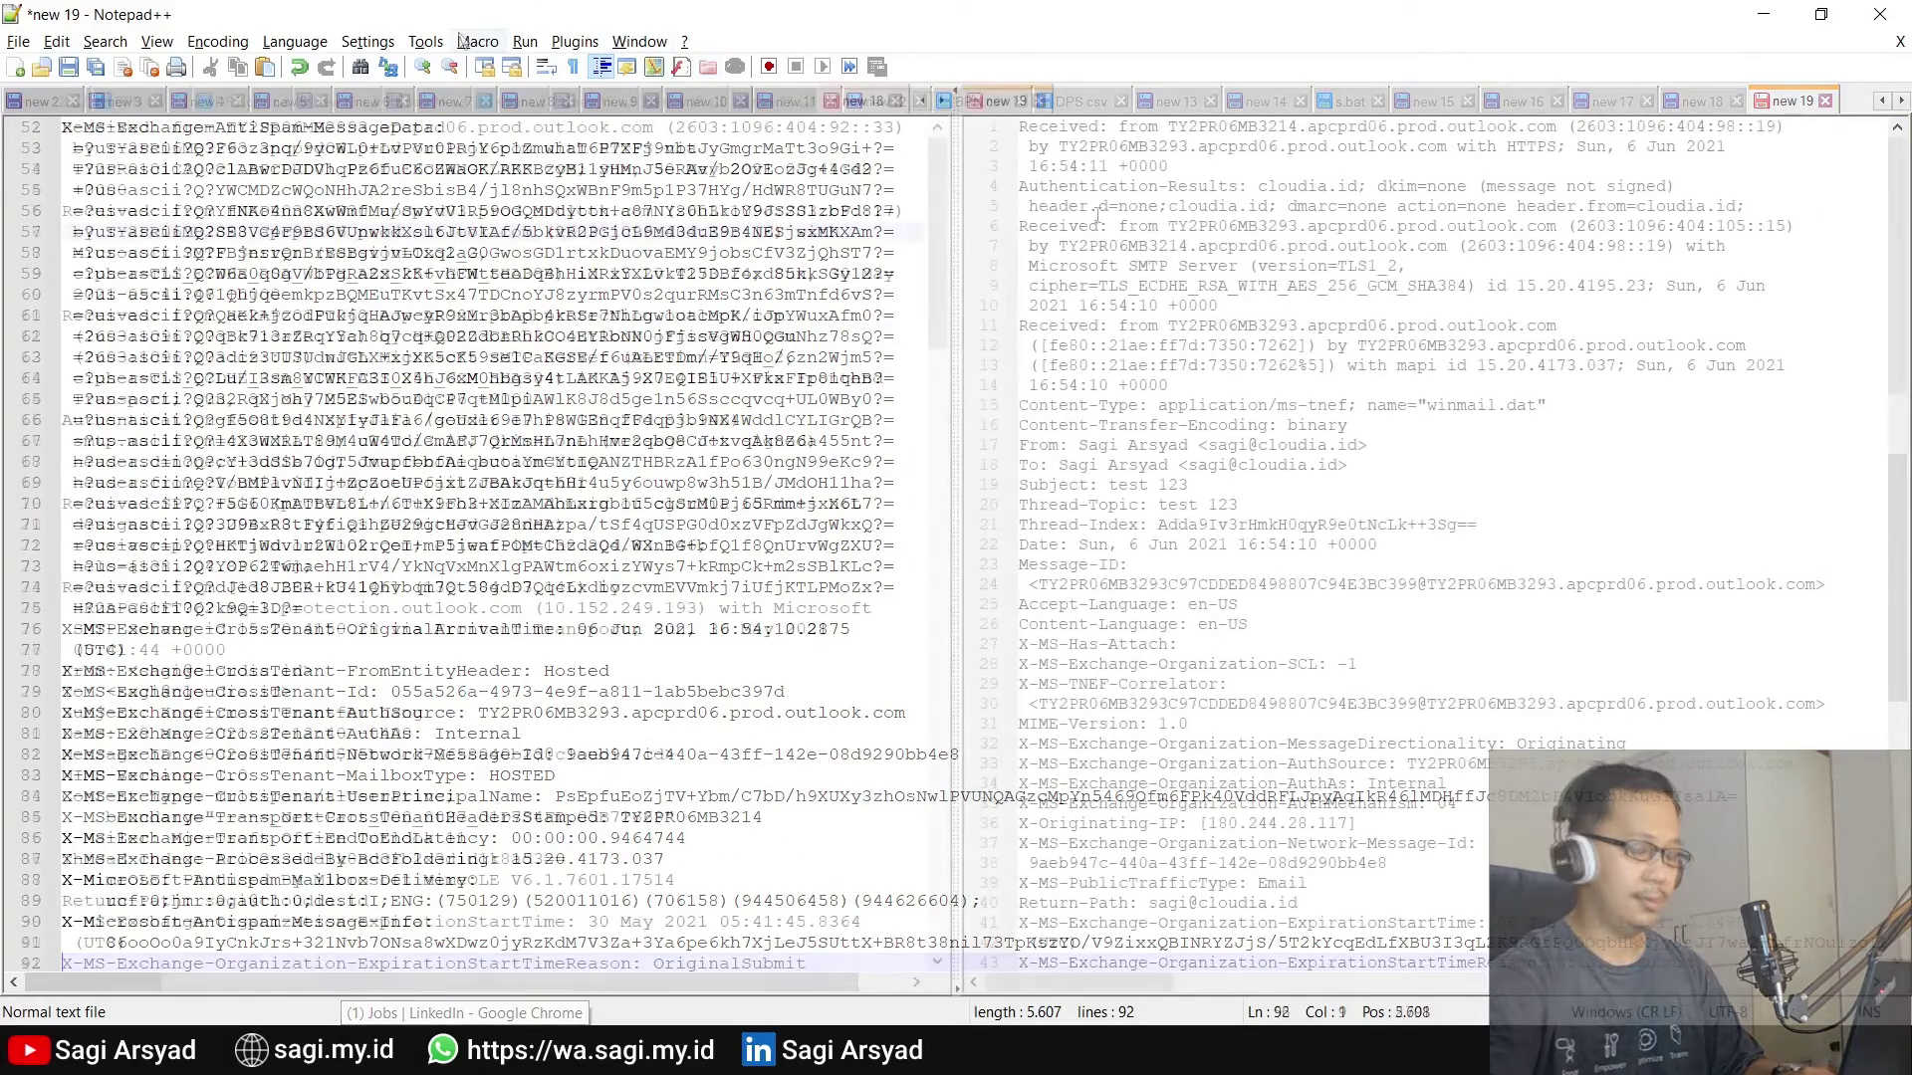
drag(1263, 510, 1161, 511)
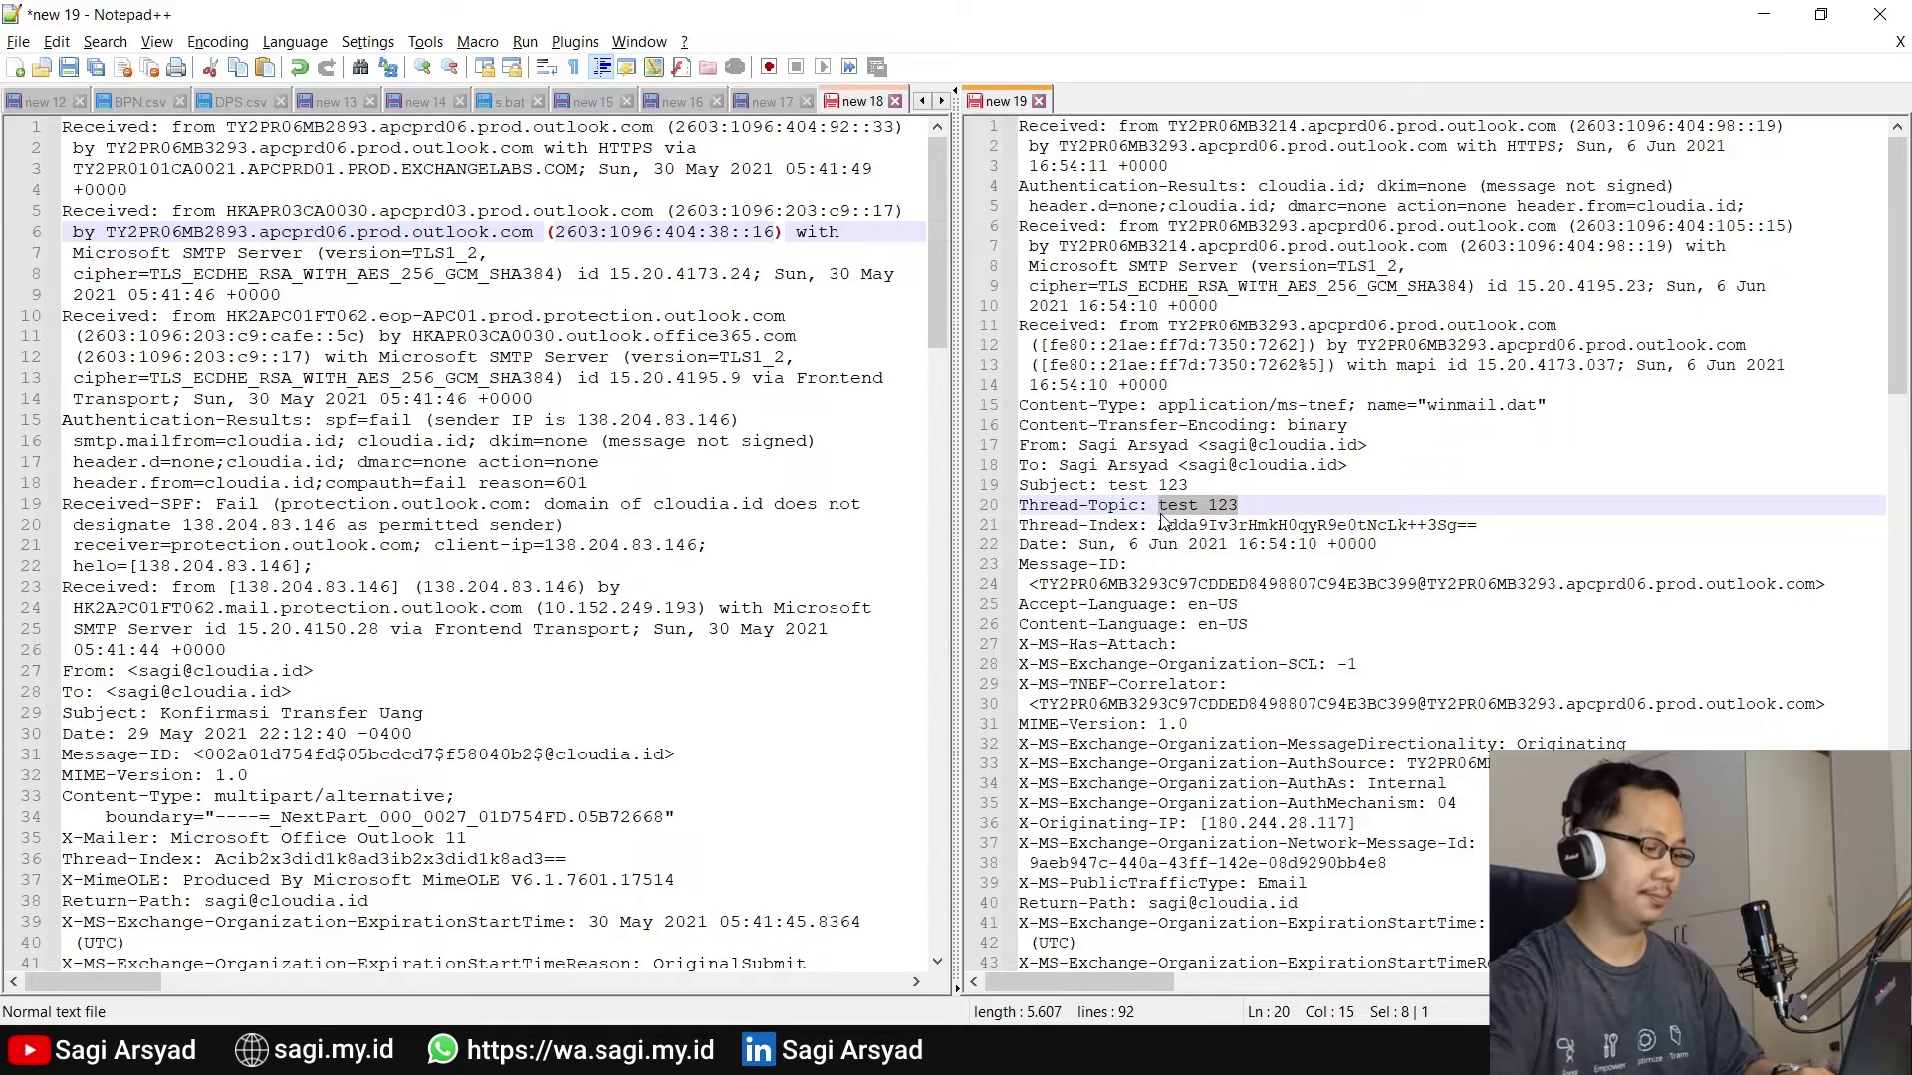
mouse_move(537, 1055)
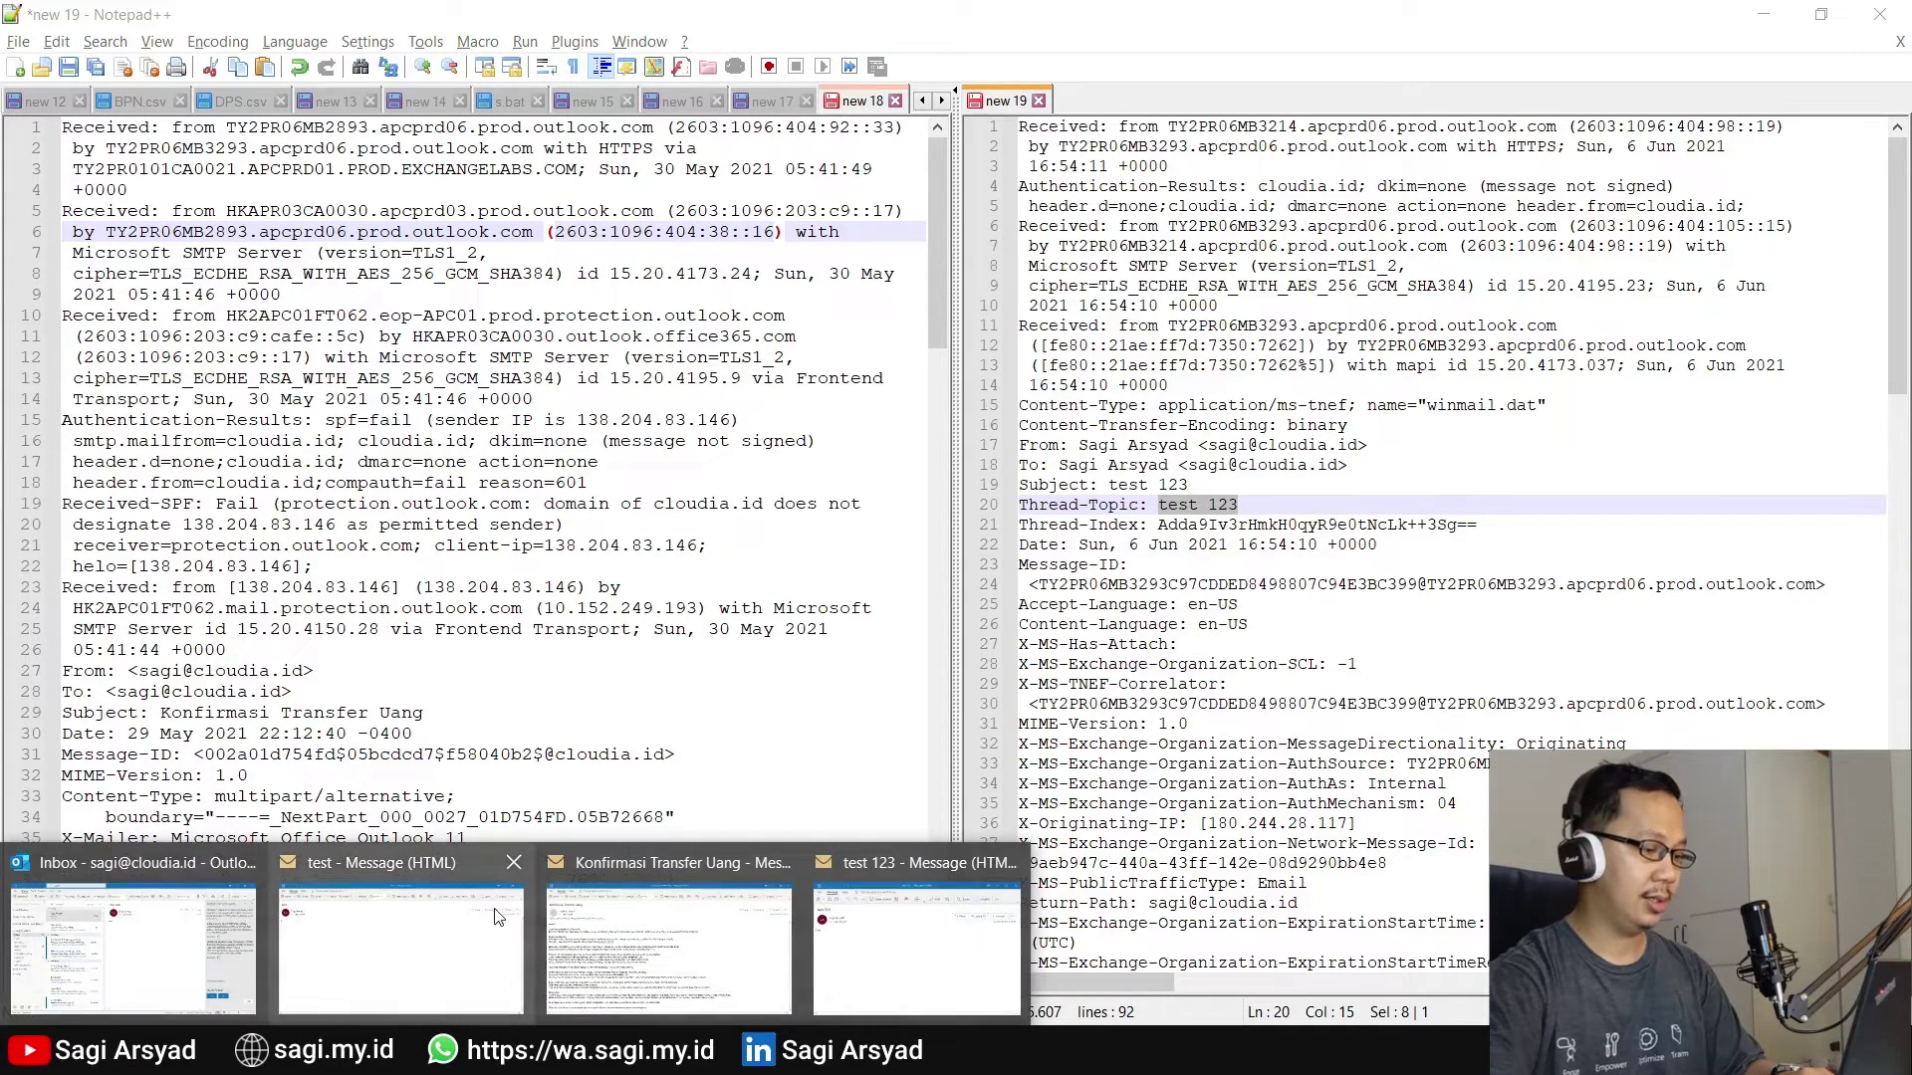
click(918, 931)
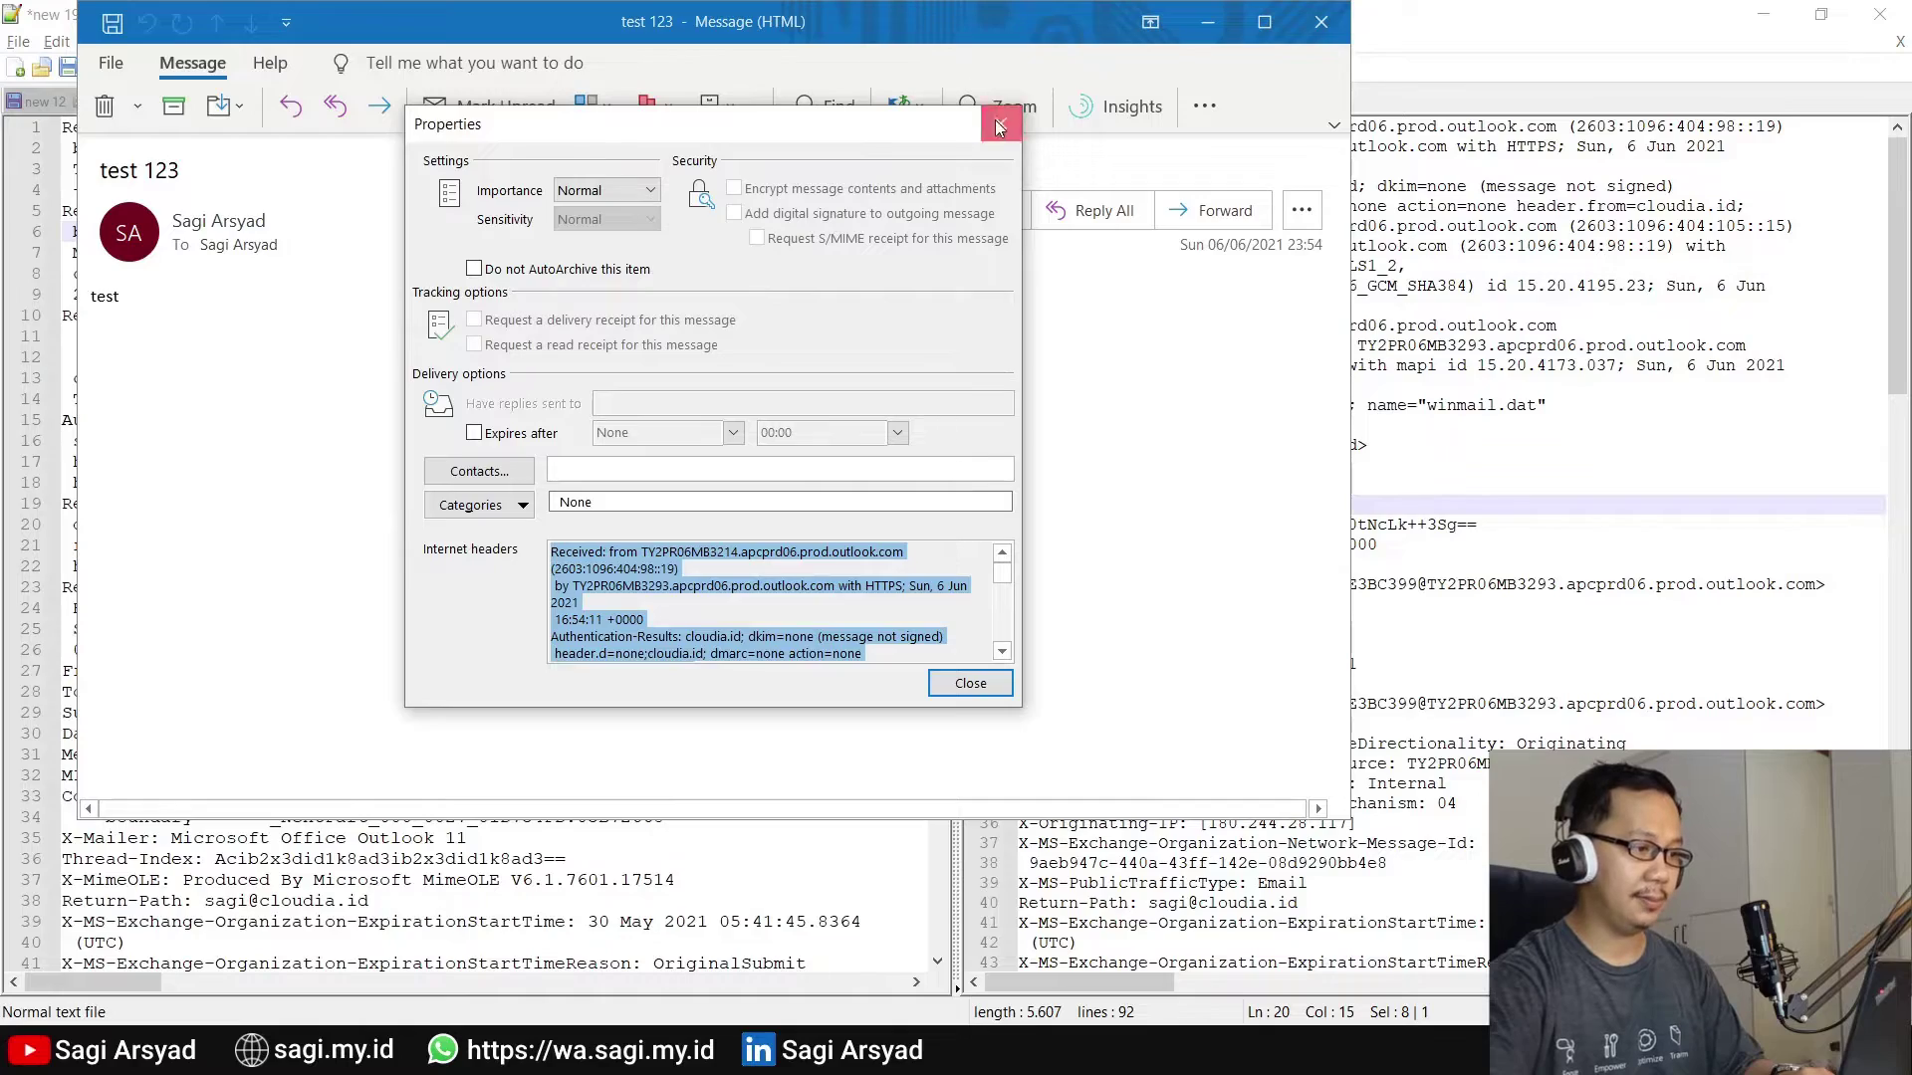
click(1001, 124)
drag(841, 24, 1910, 289)
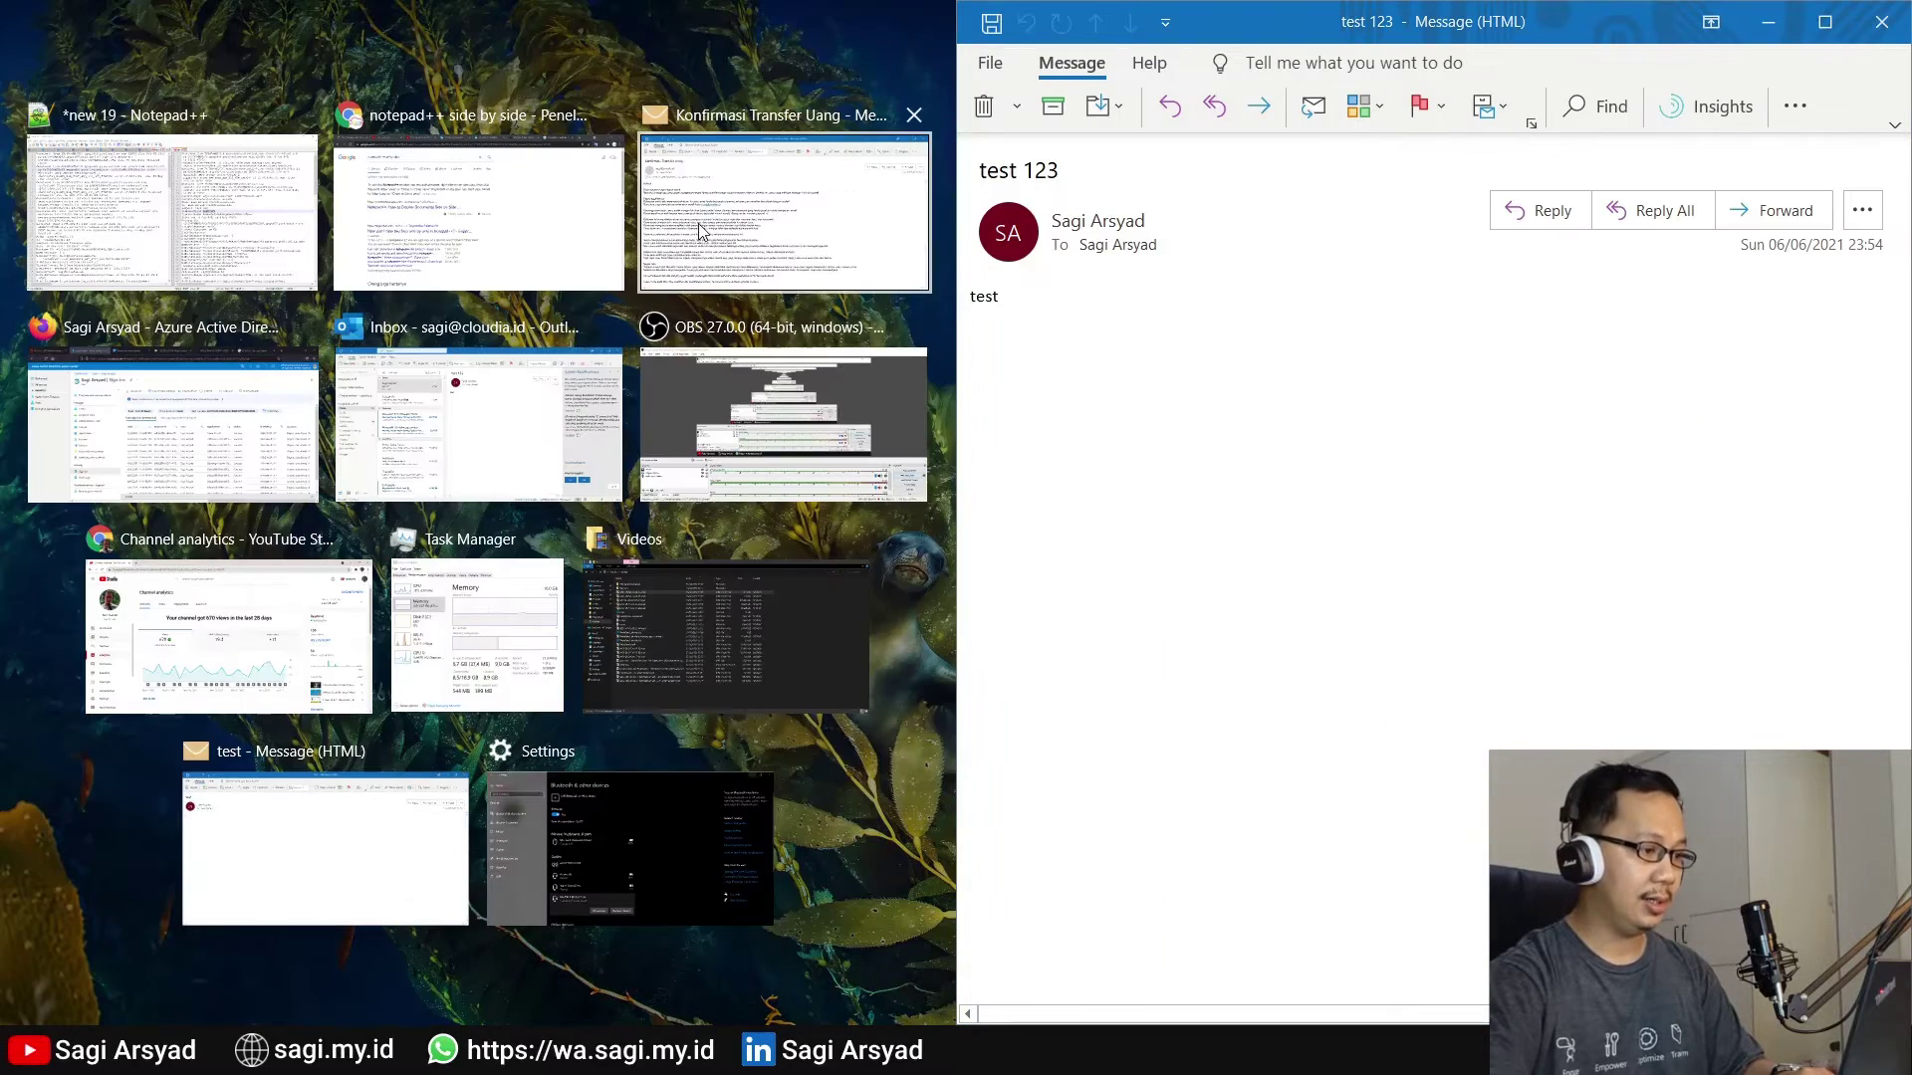
click(697, 223)
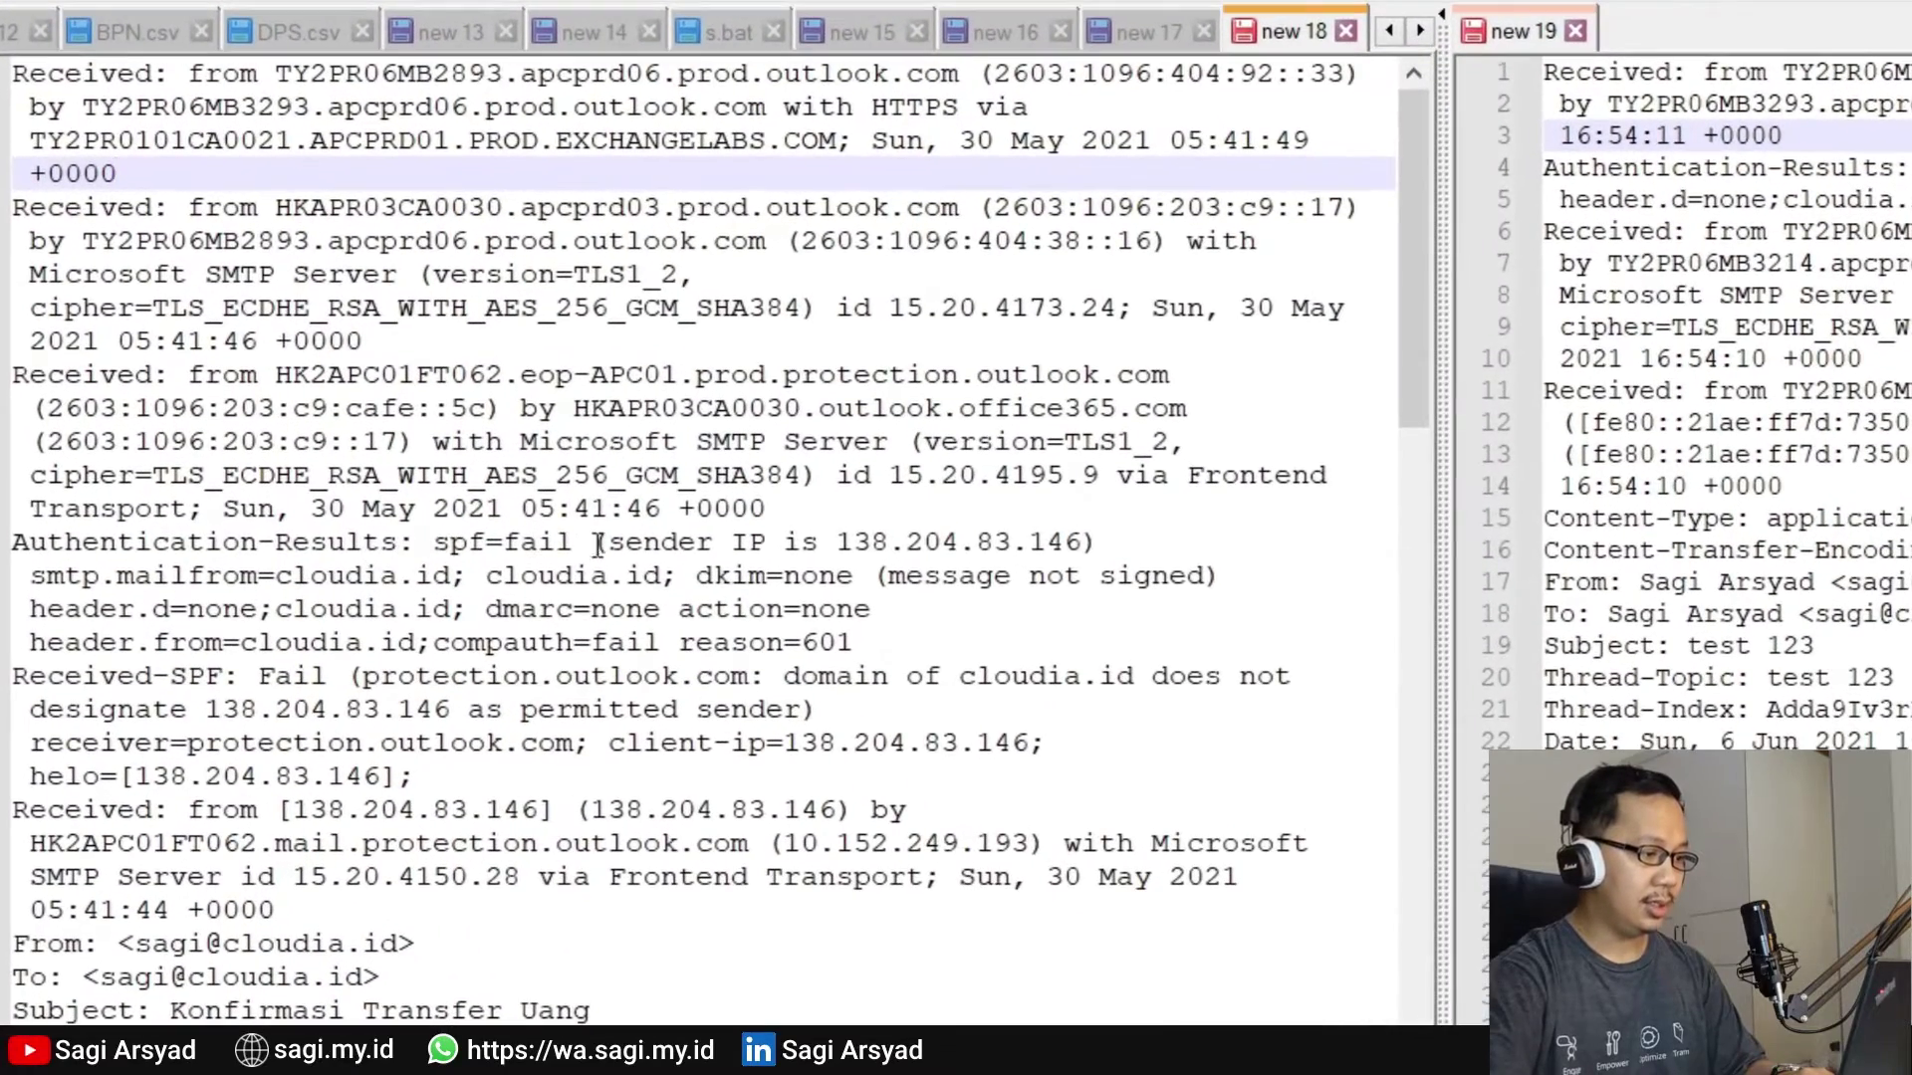
On line 15, highlight 'sender IP is 138.204.83.146' and then 'spf=fail'
click(434, 419)
drag(603, 541, 1096, 546)
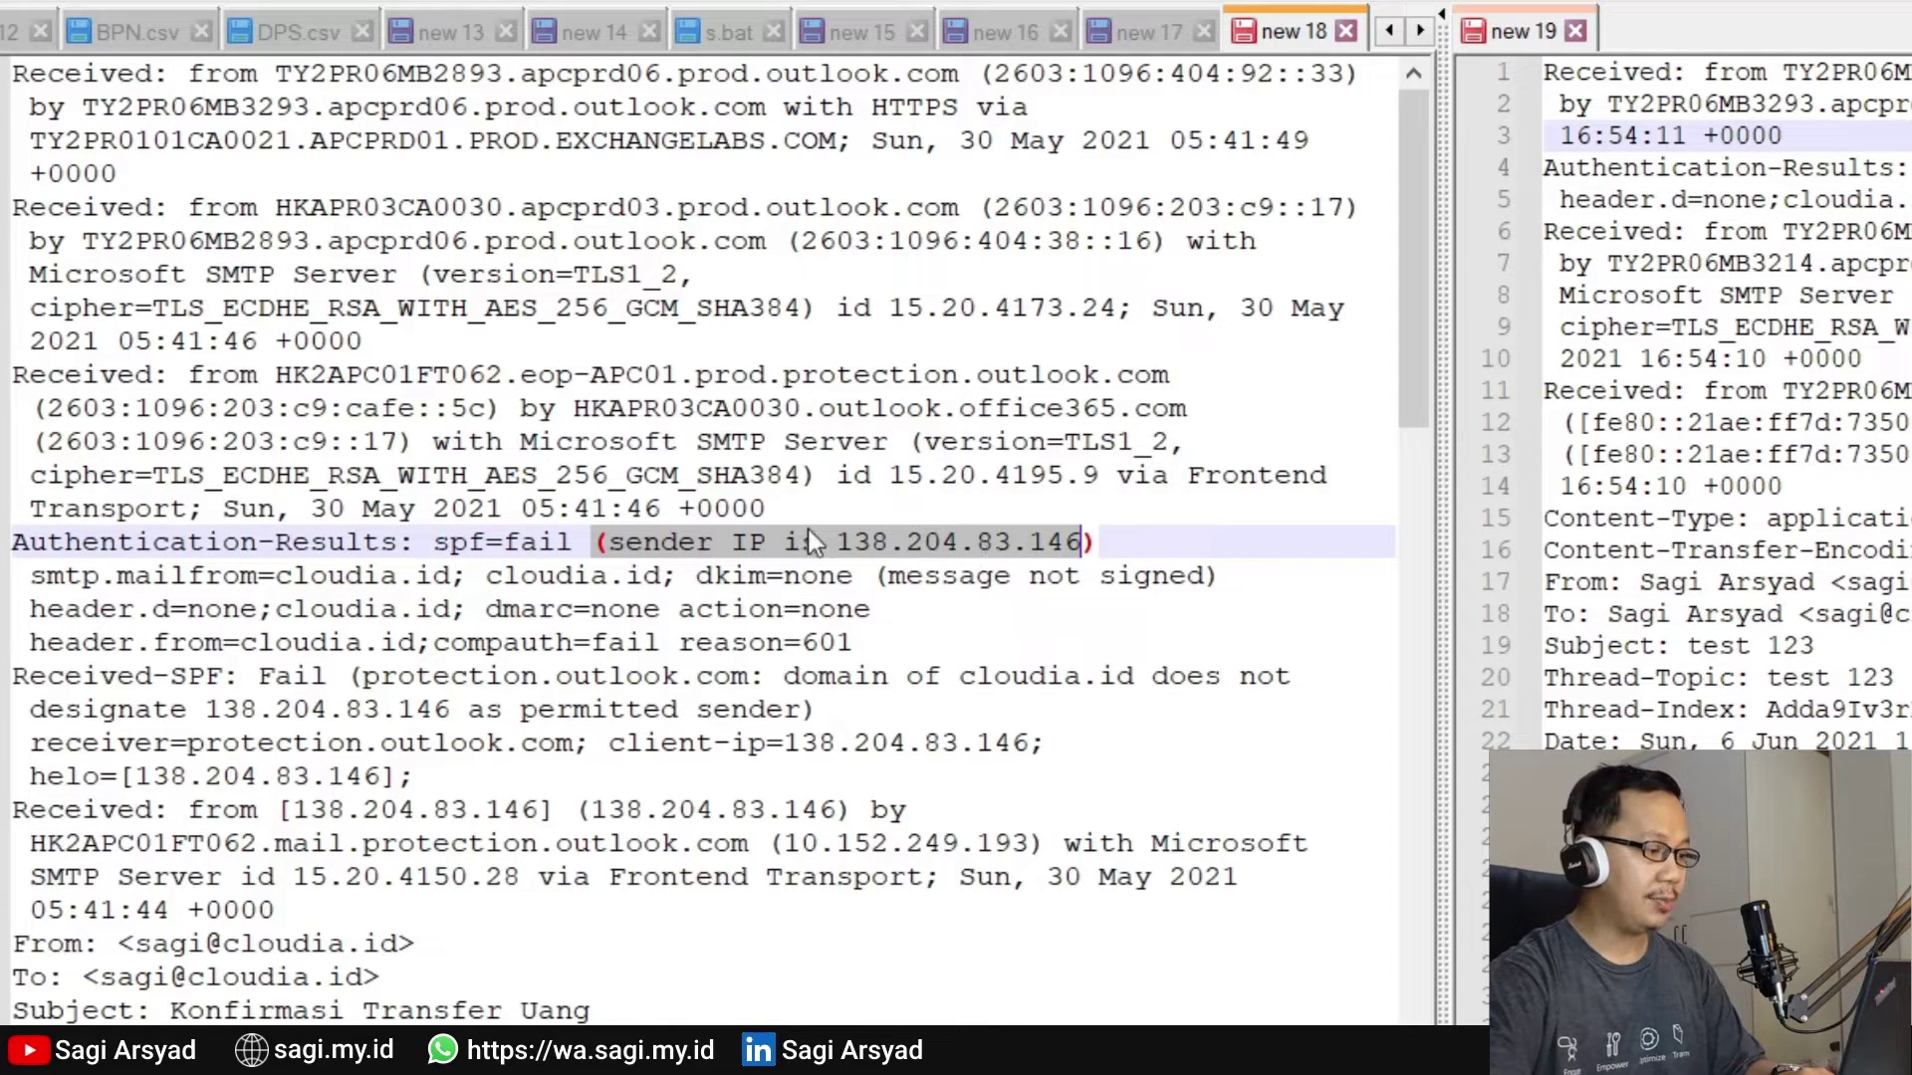
drag(433, 542, 577, 538)
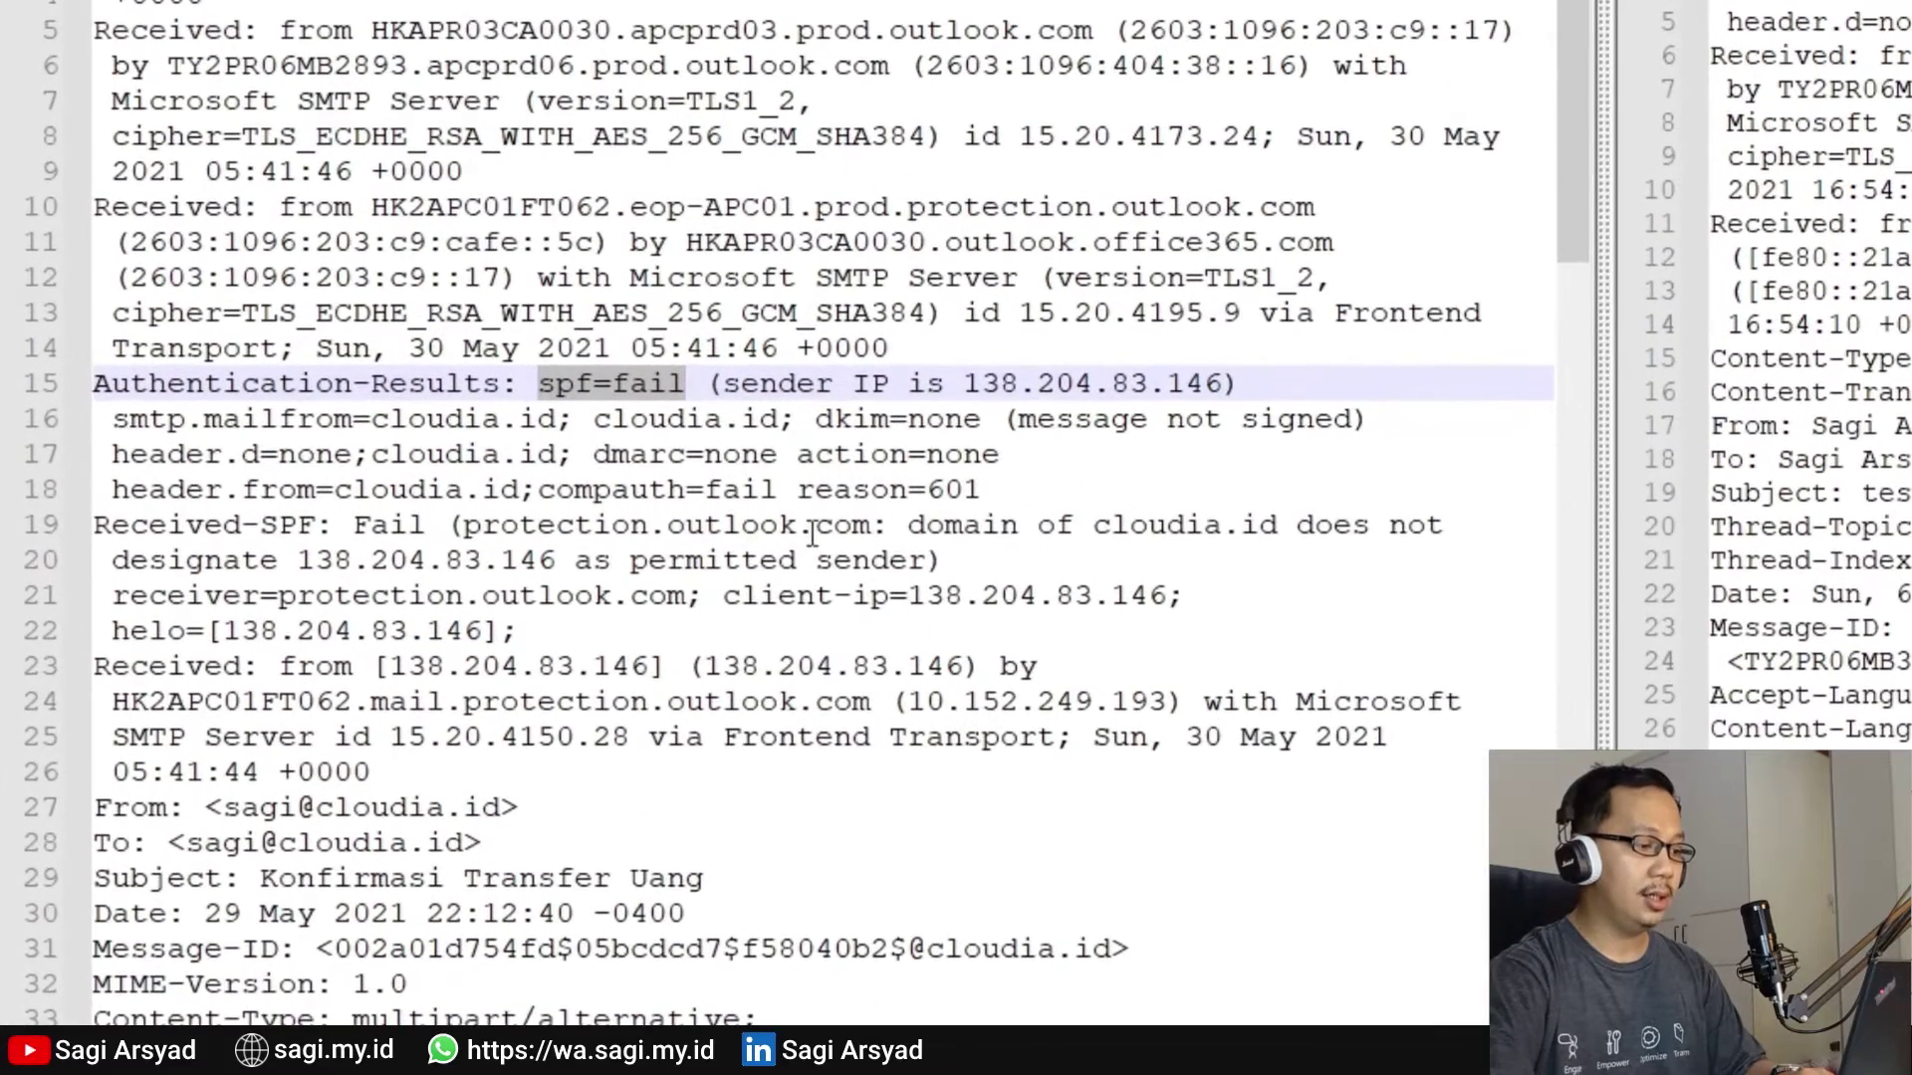
Highlight the Received-SPF text saying cloudia.id does not designate 138.204.83.146, then highlight that IP
mouse_move(907, 525)
mouse_down()
mouse_move(1285, 533)
mouse_move(557, 418)
mouse_move(378, 525)
mouse_move(622, 561)
mouse_move(899, 572)
mouse_move(926, 553)
mouse_up()
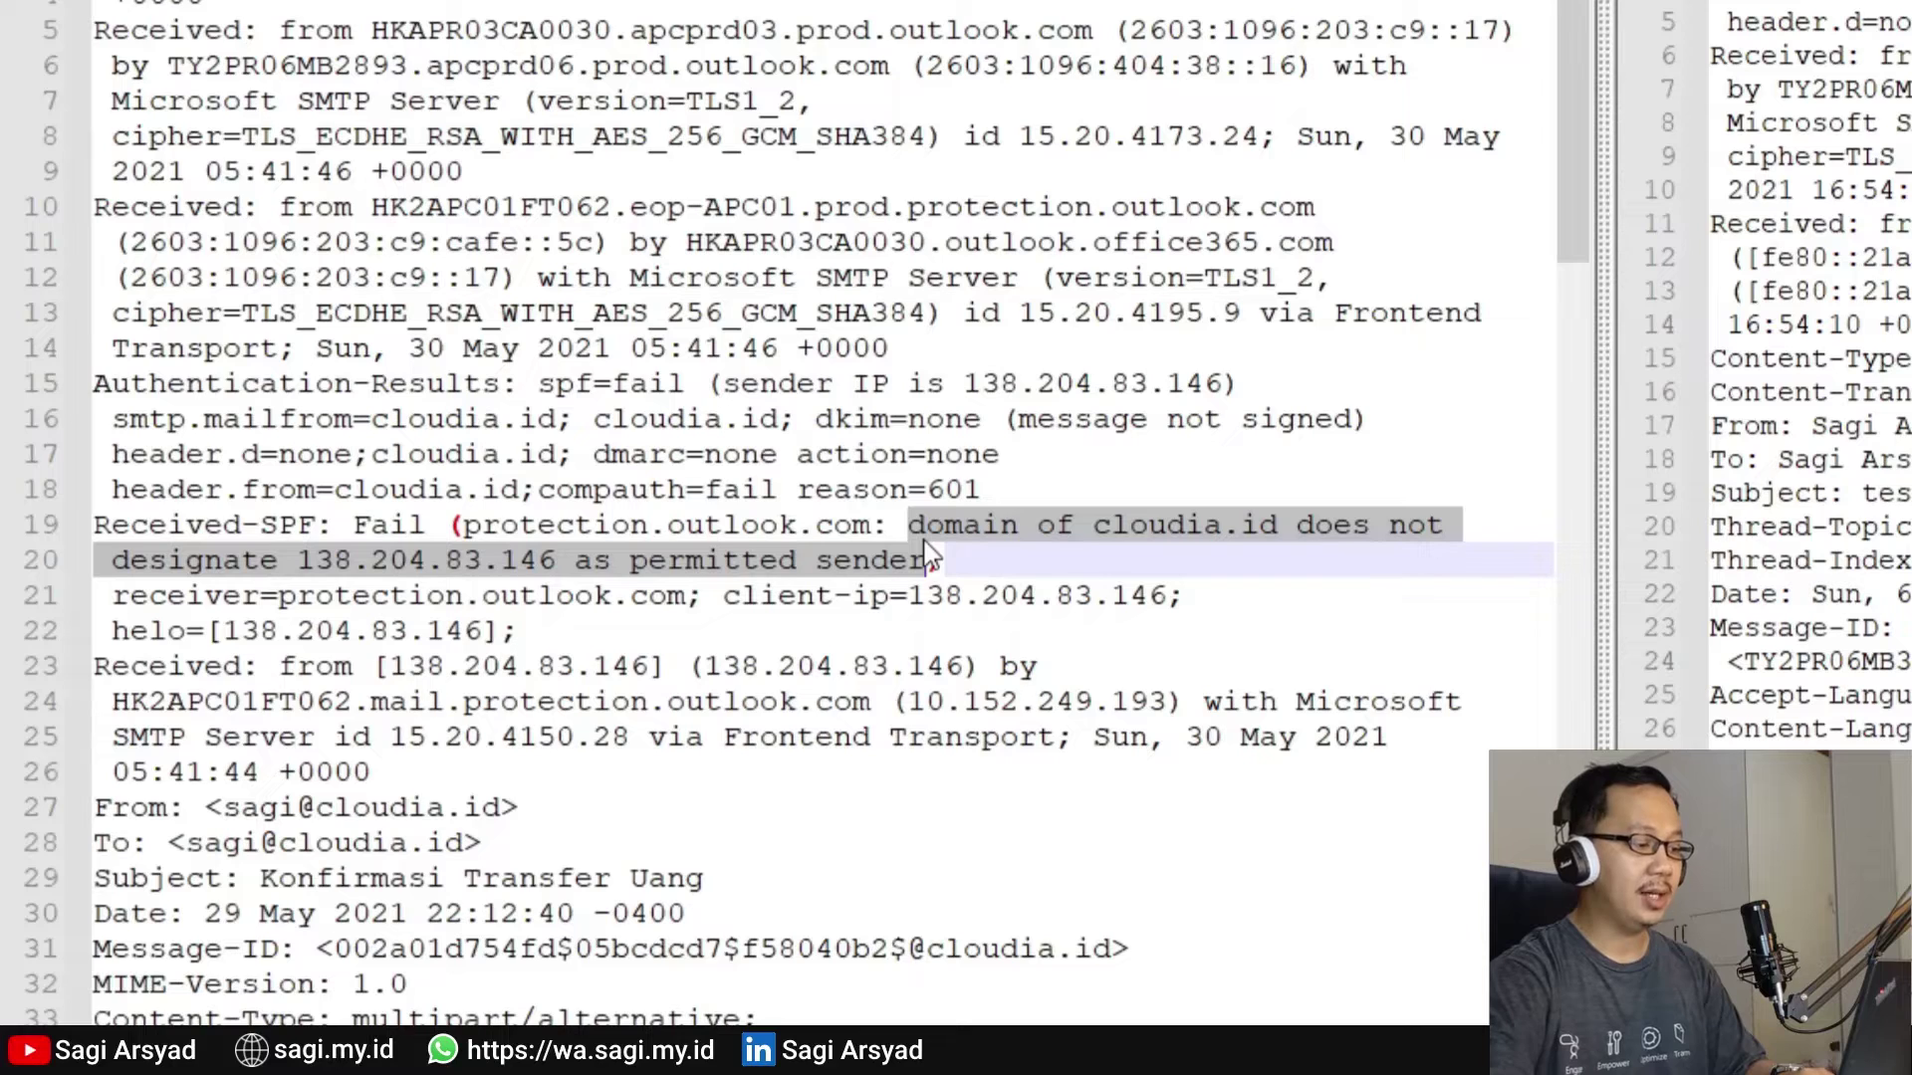
click(348, 560)
drag(320, 568, 560, 573)
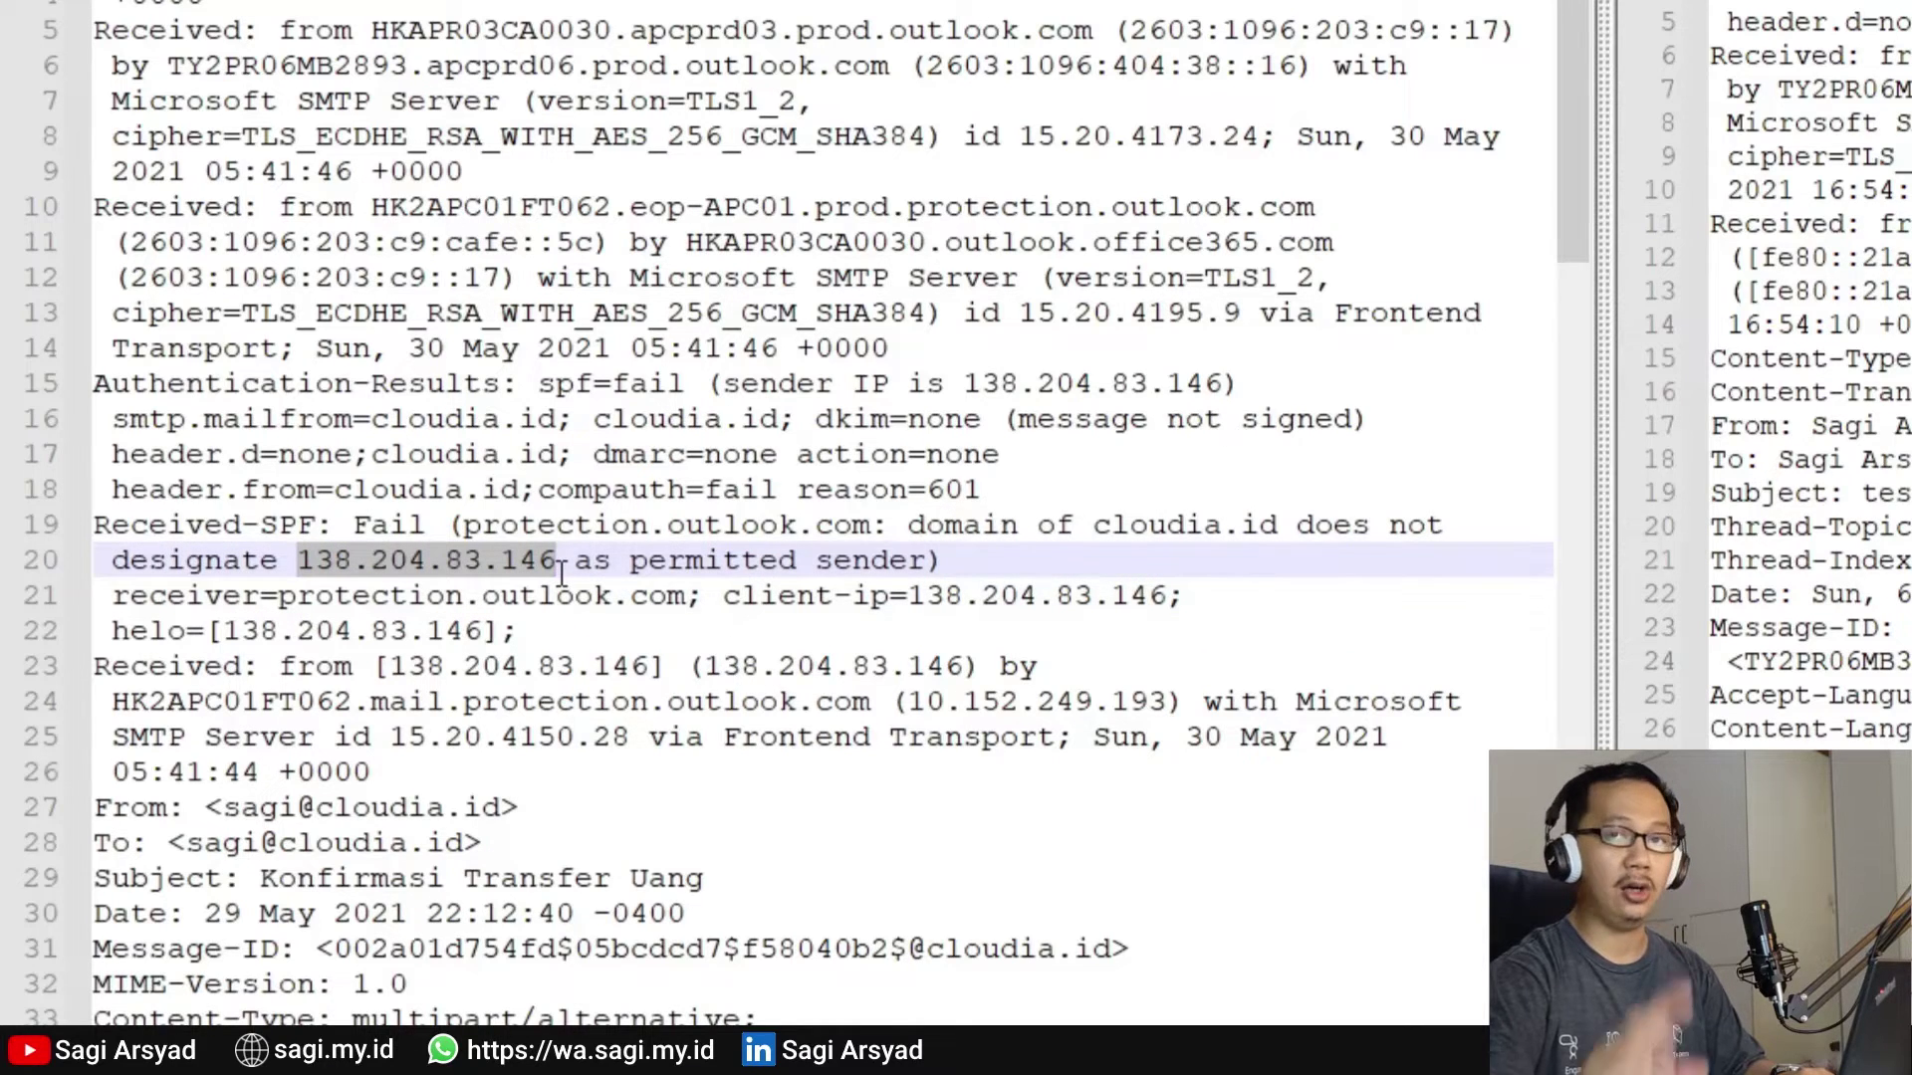